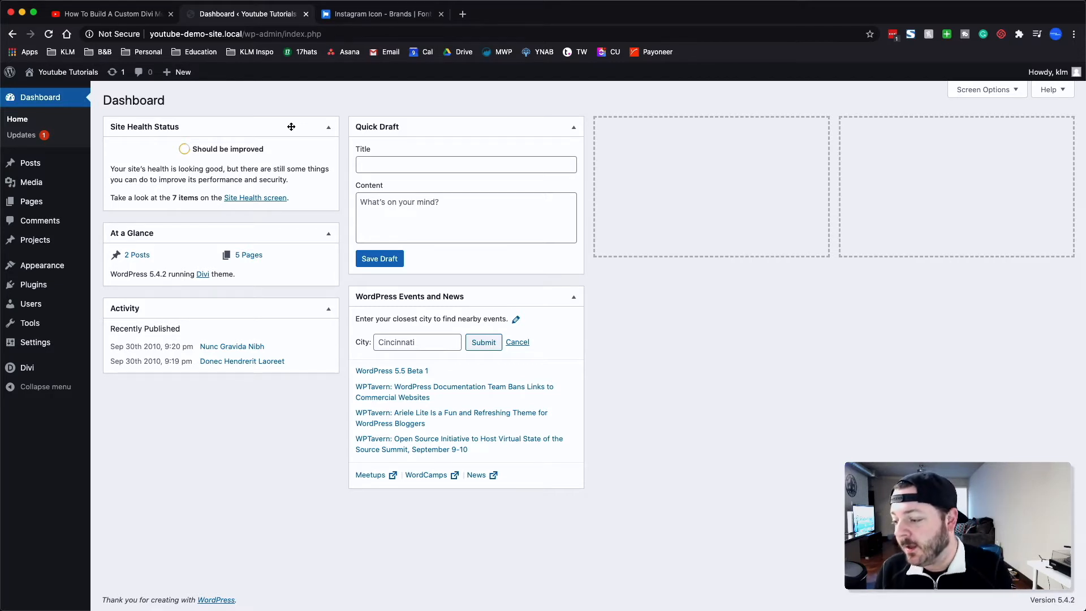
{"action": "left_click_drag", "start_coordinate": [1057, 600], "coordinate": [1066, 600]}
{"action": "left_click", "coordinate": [1066, 600]}
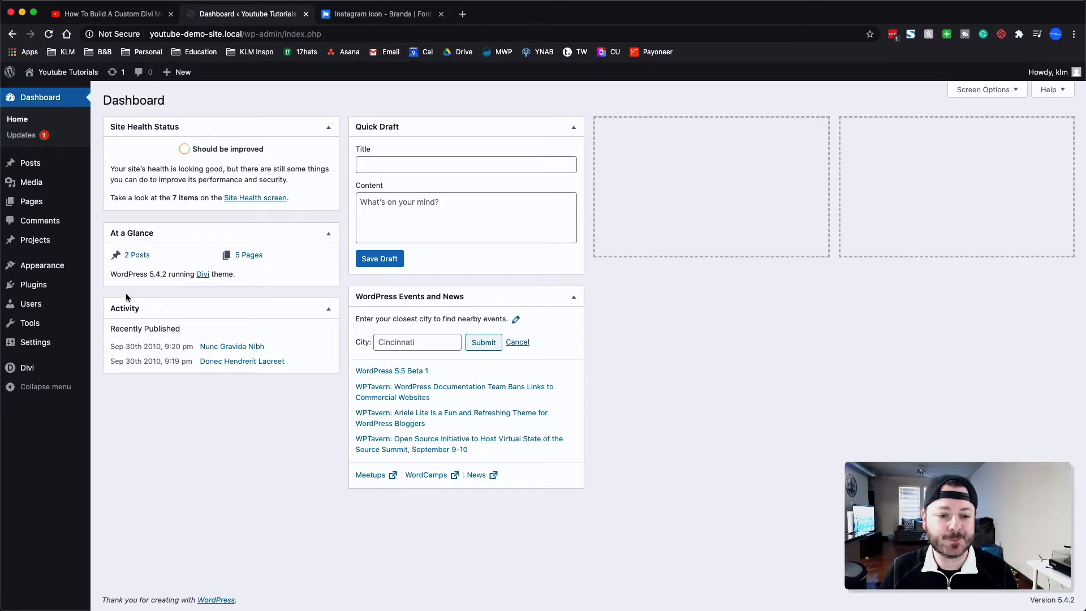
Step: Update the active Divi theme to its new version from the installed themes page
{"action": "mouse_move", "coordinate": [83, 272]}
{"action": "left_click", "coordinate": [118, 268]}
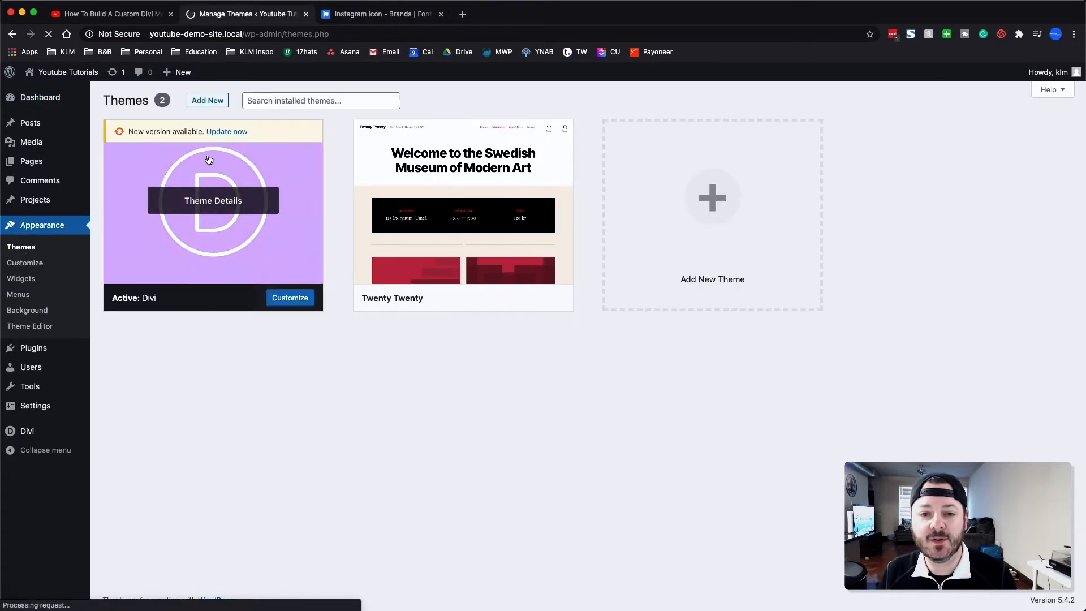
{"action": "left_click", "coordinate": [229, 132]}
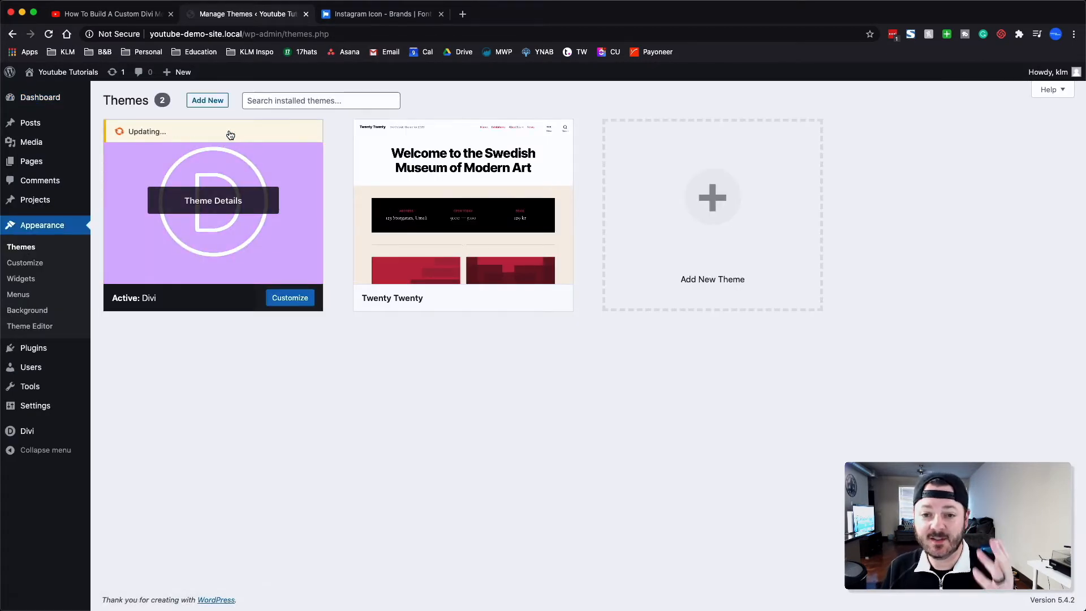
{"action": "left_click", "coordinate": [258, 242]}
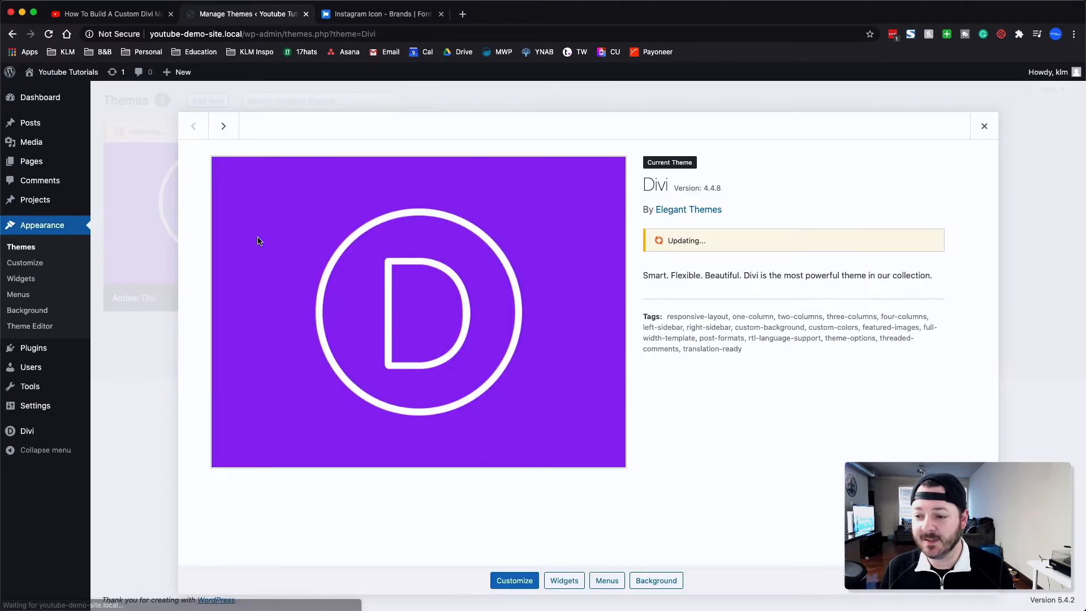
{"action": "left_click", "coordinate": [984, 126]}
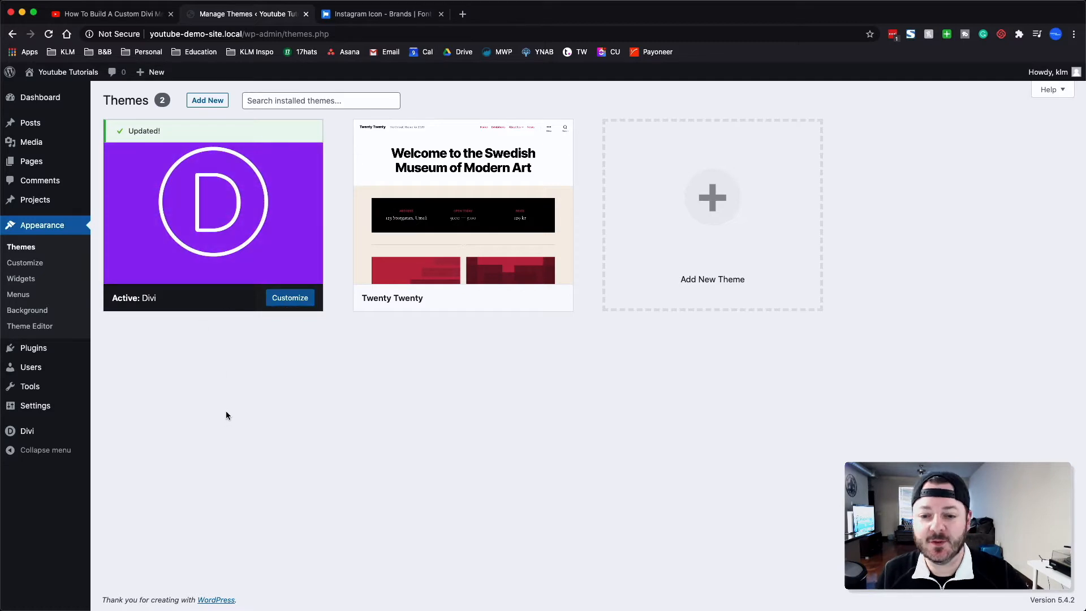
Step: Check the version number in the Divi theme's details, then close the details
{"action": "left_click", "coordinate": [223, 270]}
{"action": "left_click_drag", "start_coordinate": [725, 193], "coordinate": [701, 189]}
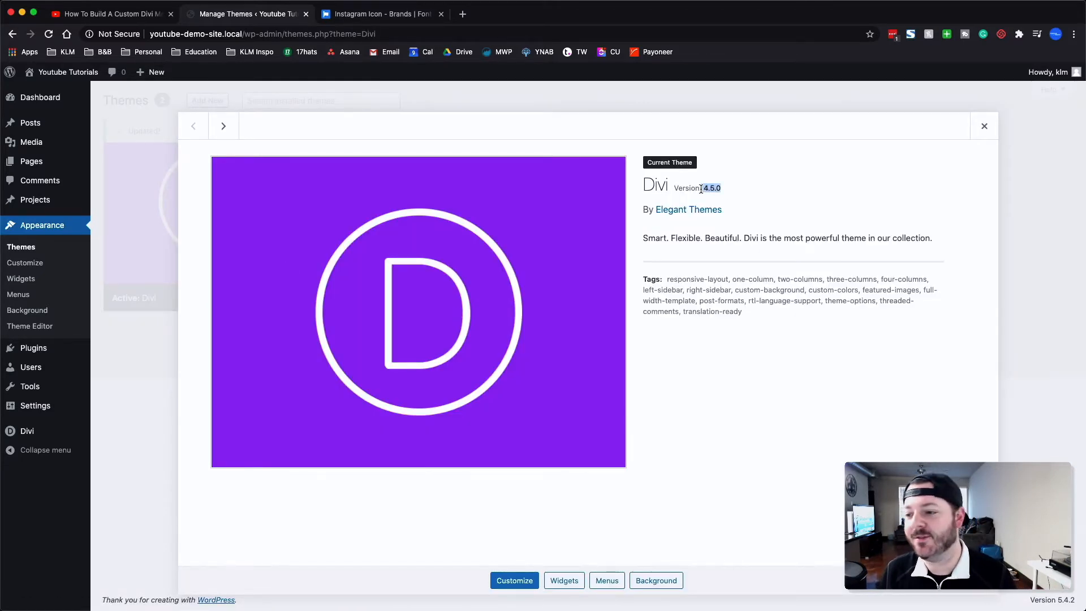
{"action": "left_click", "coordinate": [984, 126]}
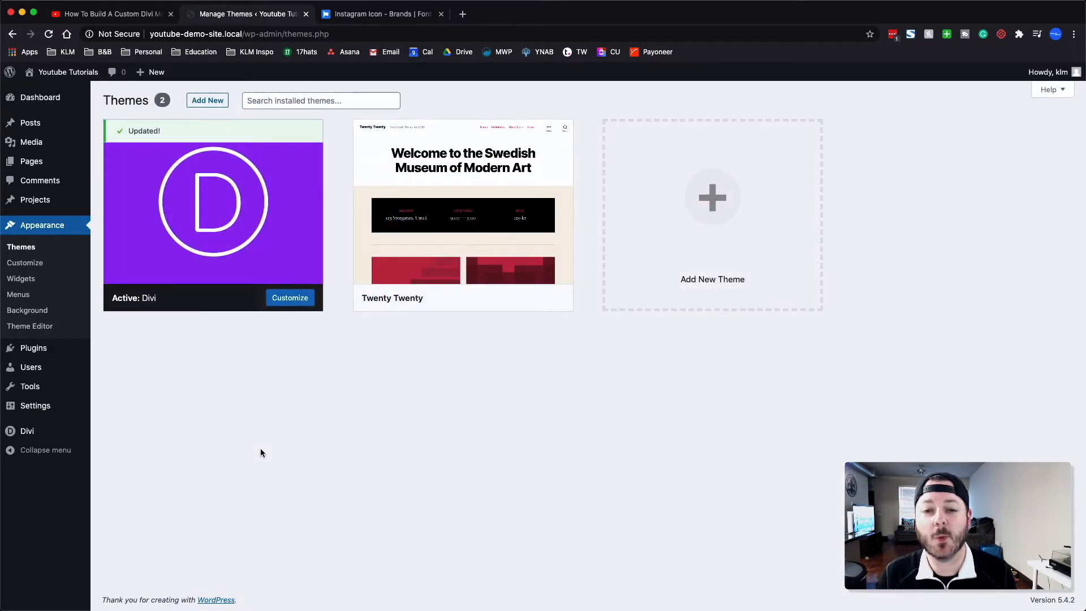
Step: Open the live site in a new browser tab, close the Instagram icon tab, and review the homepage with its current header
{"action": "right_click", "coordinate": [68, 74]}
{"action": "left_click", "coordinate": [93, 82]}
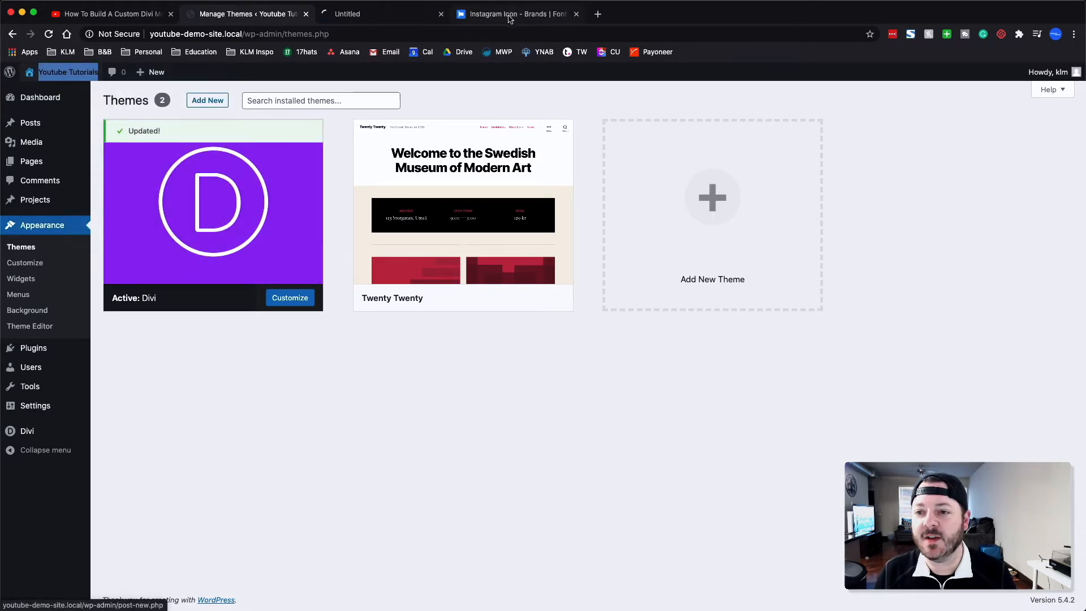
{"action": "left_click", "coordinate": [576, 14]}
{"action": "left_click", "coordinate": [388, 14]}
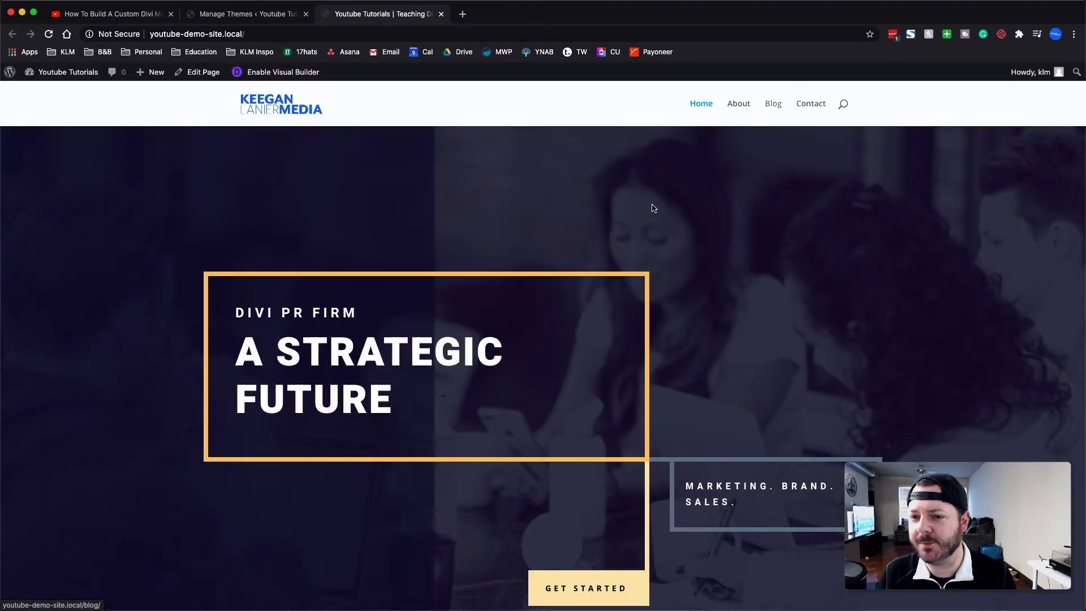
{"action": "scroll", "coordinate": [650, 206], "scroll_direction": "down", "scroll_amount": 12}
{"action": "scroll", "coordinate": [652, 208], "scroll_direction": "down", "scroll_amount": 10}
{"action": "scroll", "coordinate": [652, 208], "scroll_direction": "up", "scroll_amount": 20}
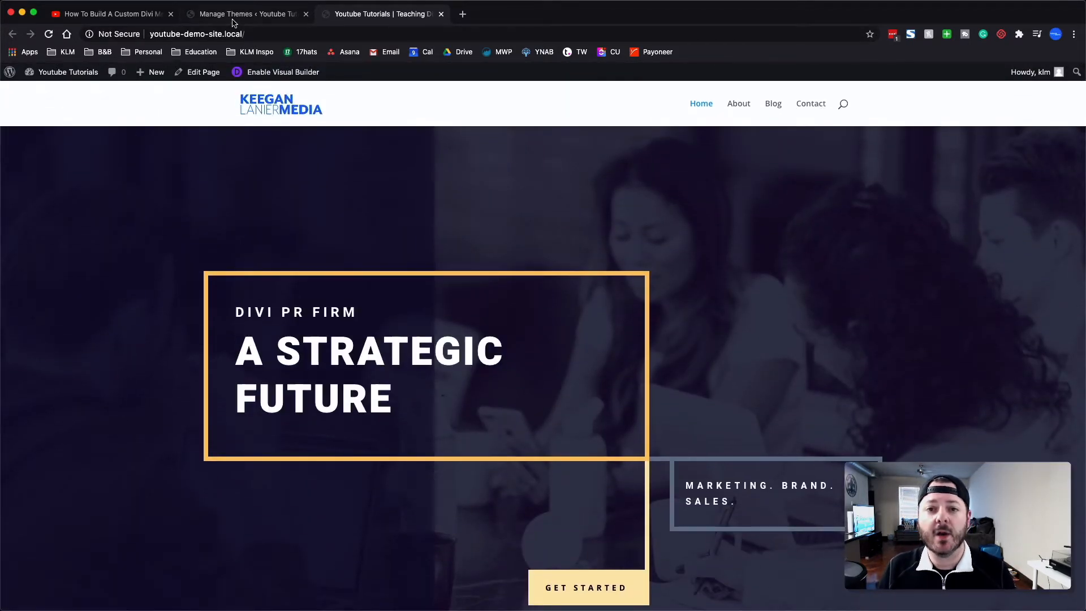
Step: Go to the Divi Theme Builder in the site admin and start building a global header from scratch for the default website template
{"action": "left_click", "coordinate": [244, 14]}
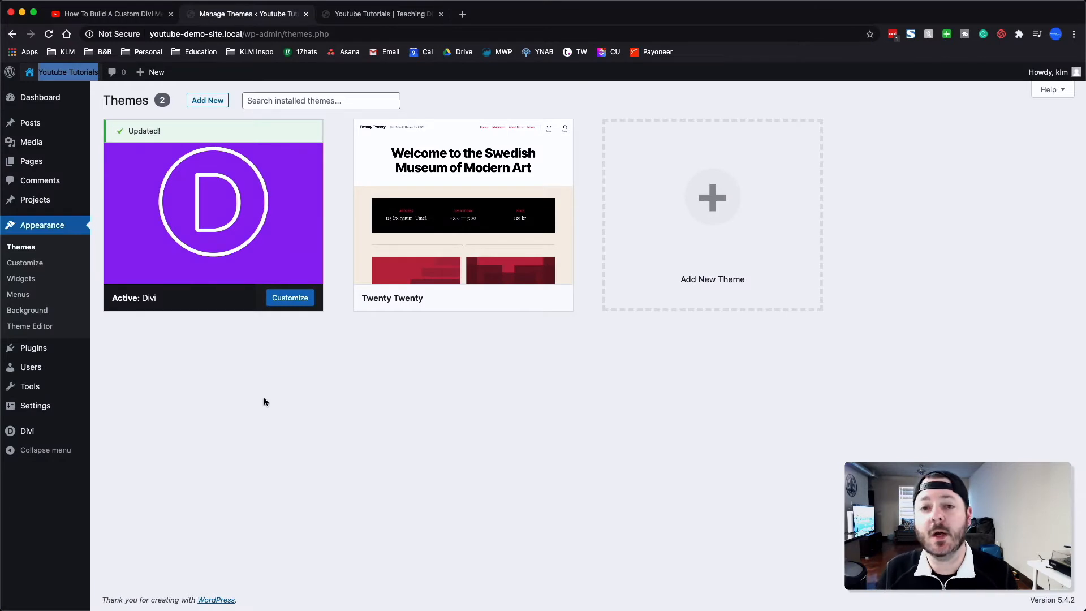
{"action": "mouse_move", "coordinate": [88, 432]}
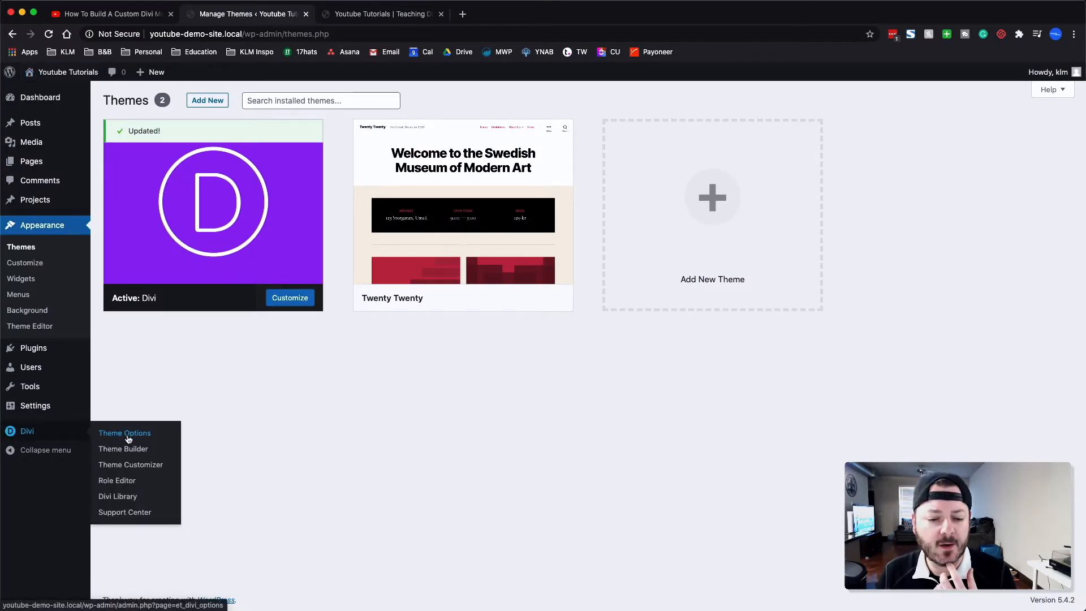
{"action": "left_click", "coordinate": [117, 450]}
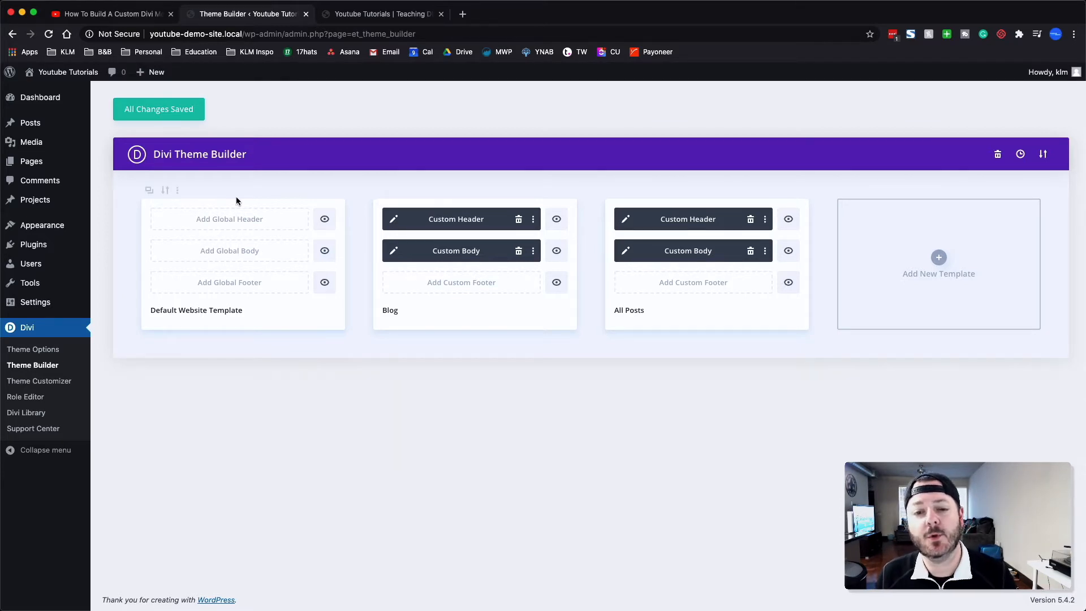
{"action": "left_click", "coordinate": [227, 222]}
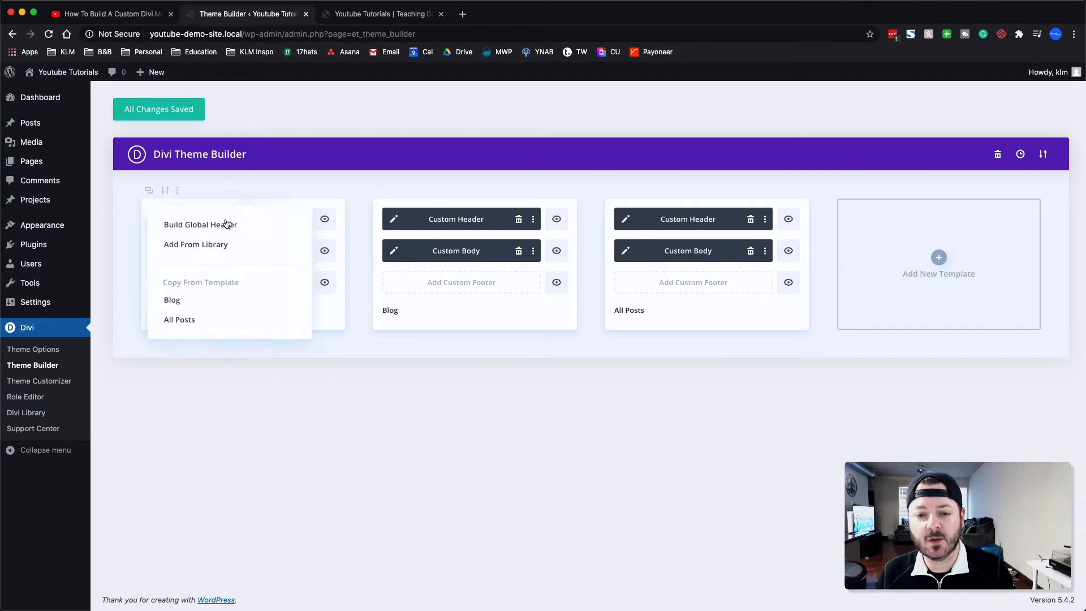
{"action": "left_click", "coordinate": [215, 233]}
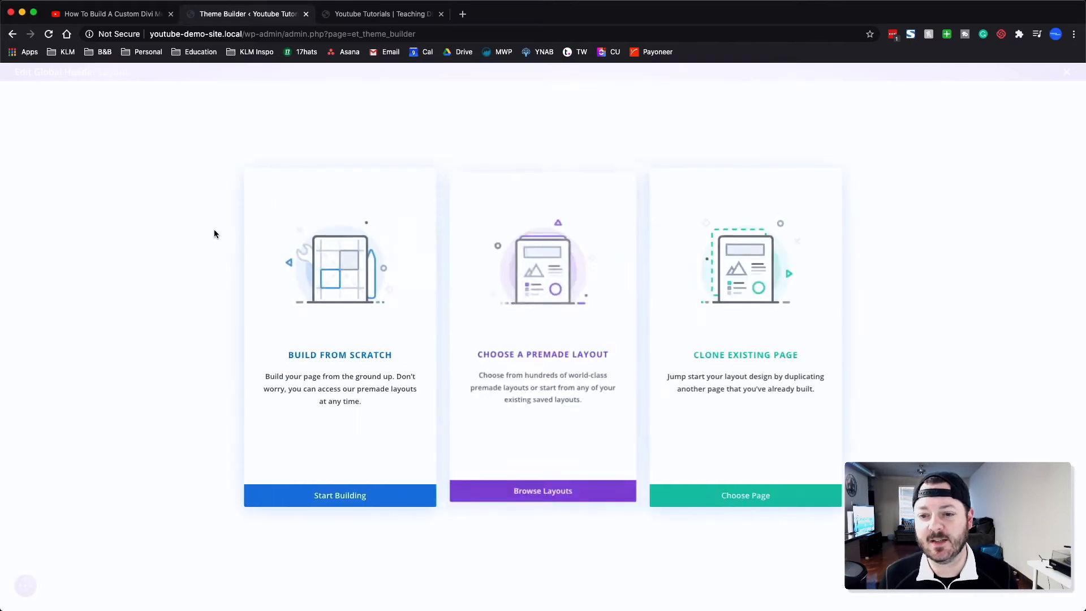
{"action": "left_click", "coordinate": [301, 276]}
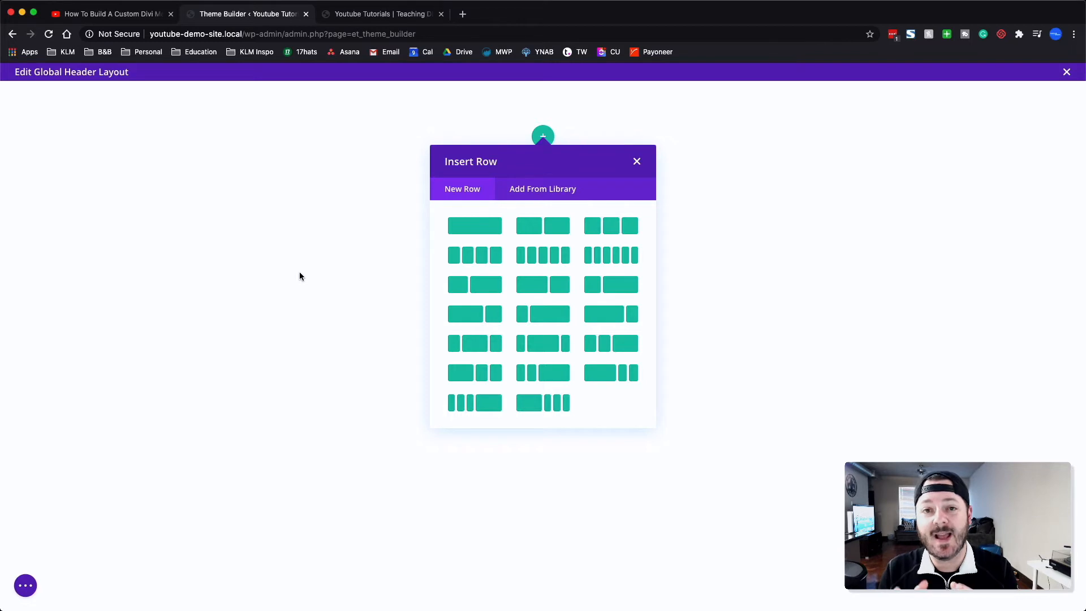
Step: Insert a single-column row in the header and add a Menu module that uses the Main Menu
{"action": "left_click", "coordinate": [479, 227]}
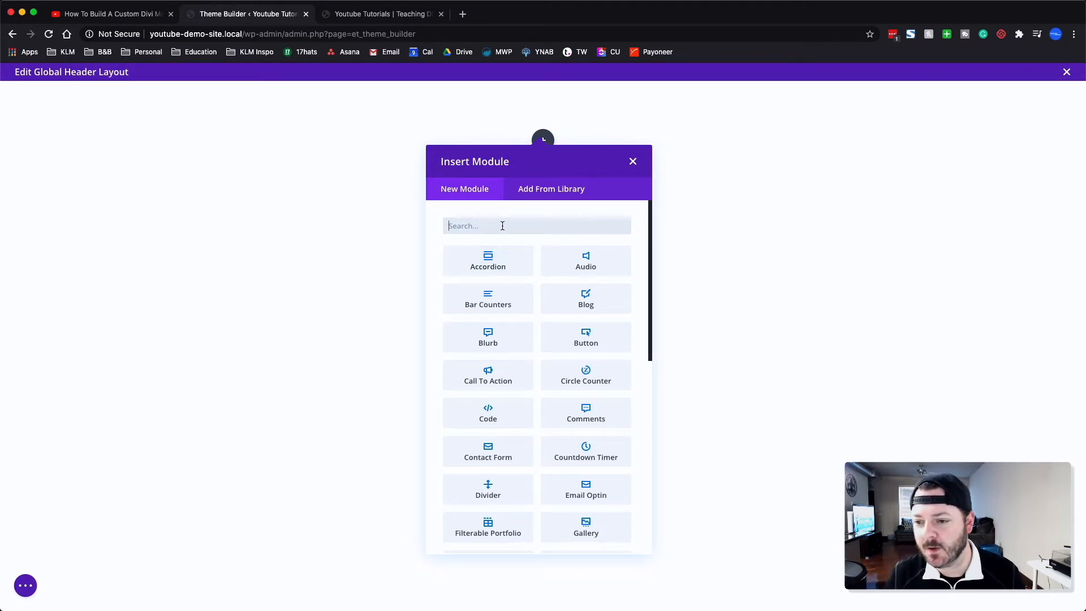
{"action": "left_click", "coordinate": [502, 226]}
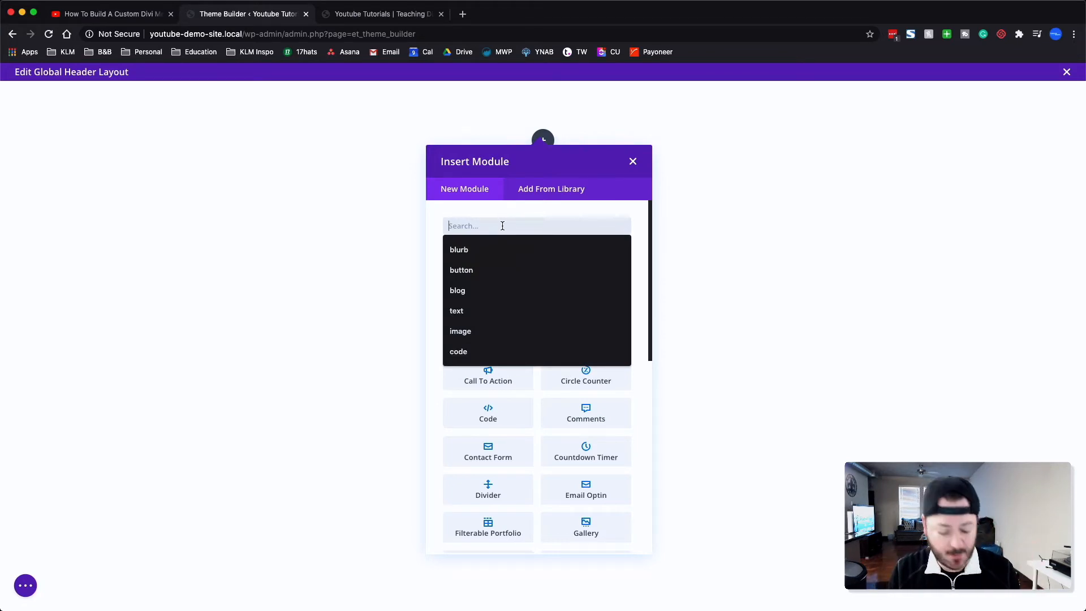
{"action": "type", "text": "menu"}
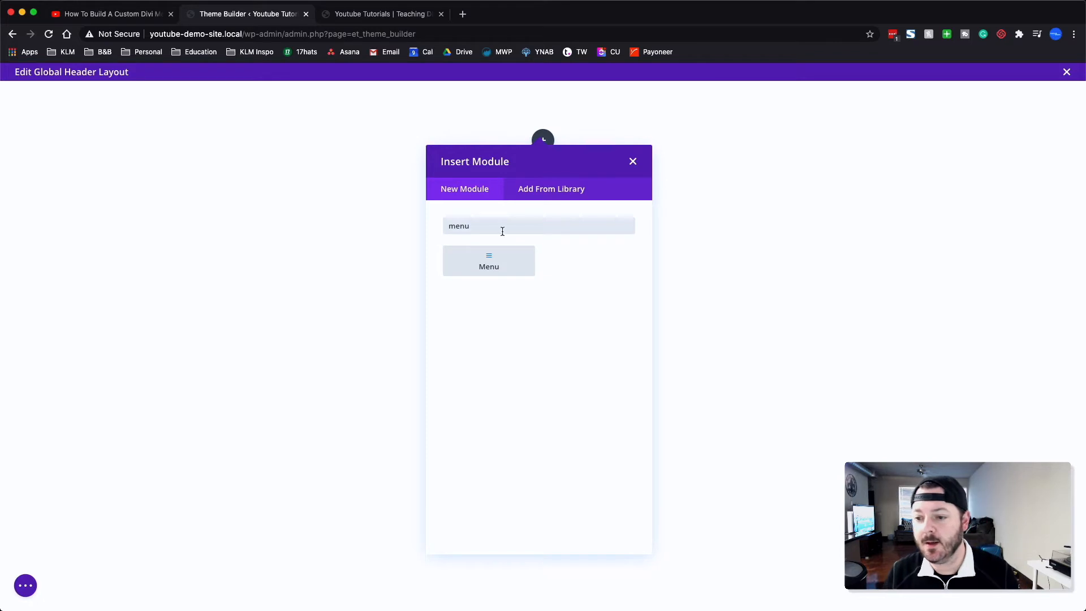
{"action": "left_click", "coordinate": [493, 265]}
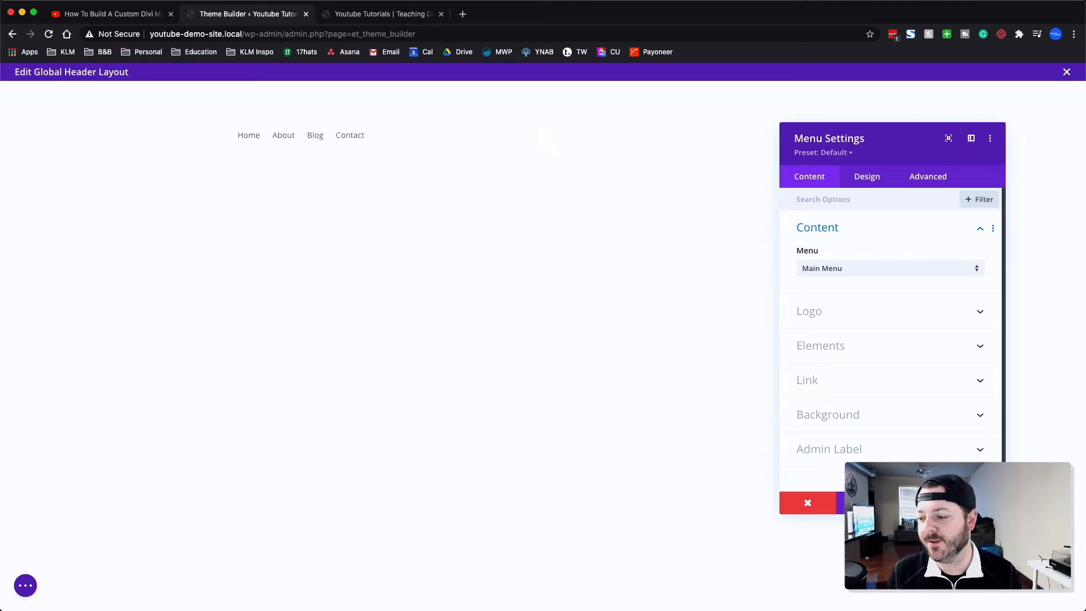
{"action": "left_click", "coordinate": [978, 503]}
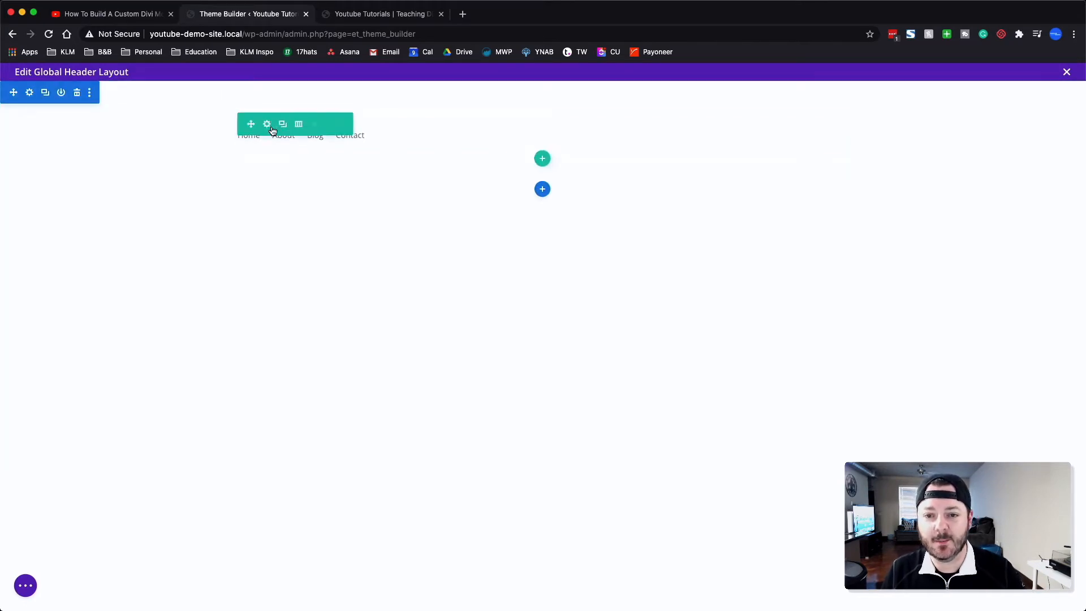
Step: Set the header section's top and bottom padding to 0px
{"action": "left_click", "coordinate": [30, 90]}
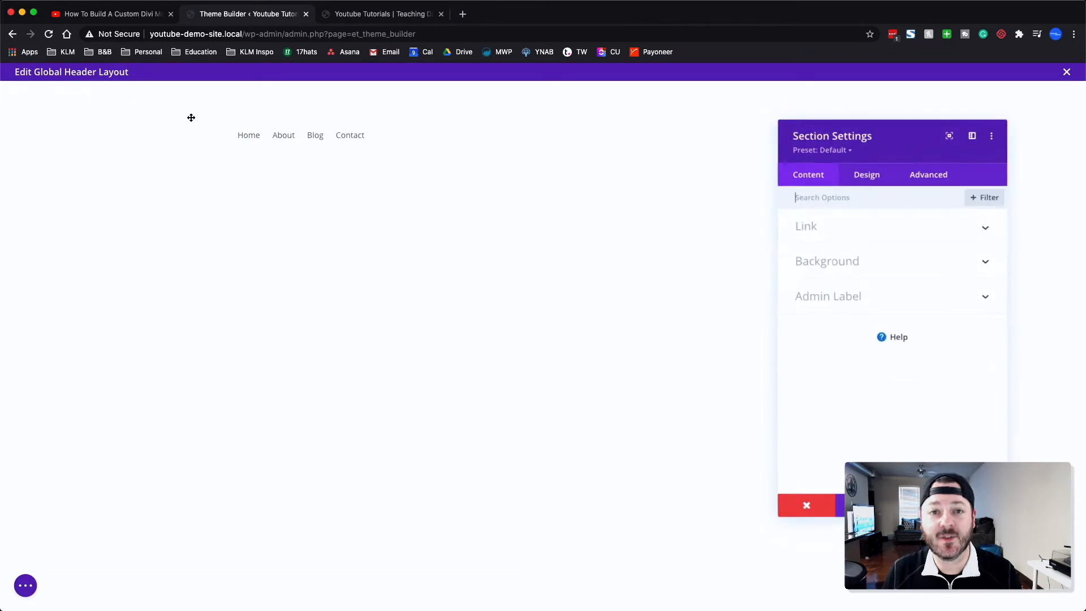
{"action": "left_click", "coordinate": [883, 183]}
{"action": "left_click", "coordinate": [854, 334]}
{"action": "left_click", "coordinate": [815, 300]}
{"action": "type", "text": "0px"}
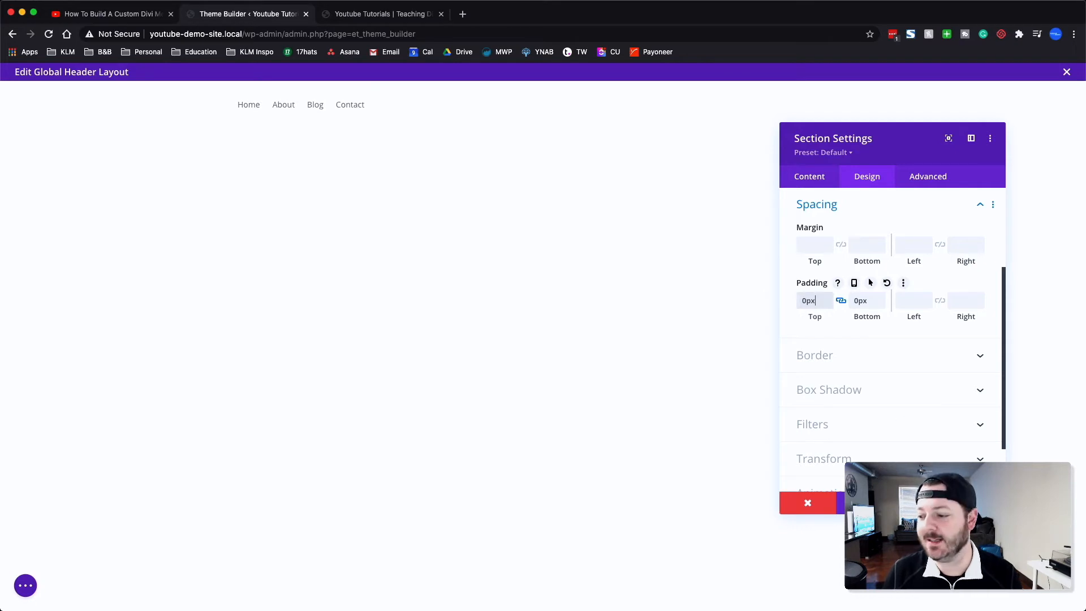
{"action": "left_click", "coordinate": [538, 288]}
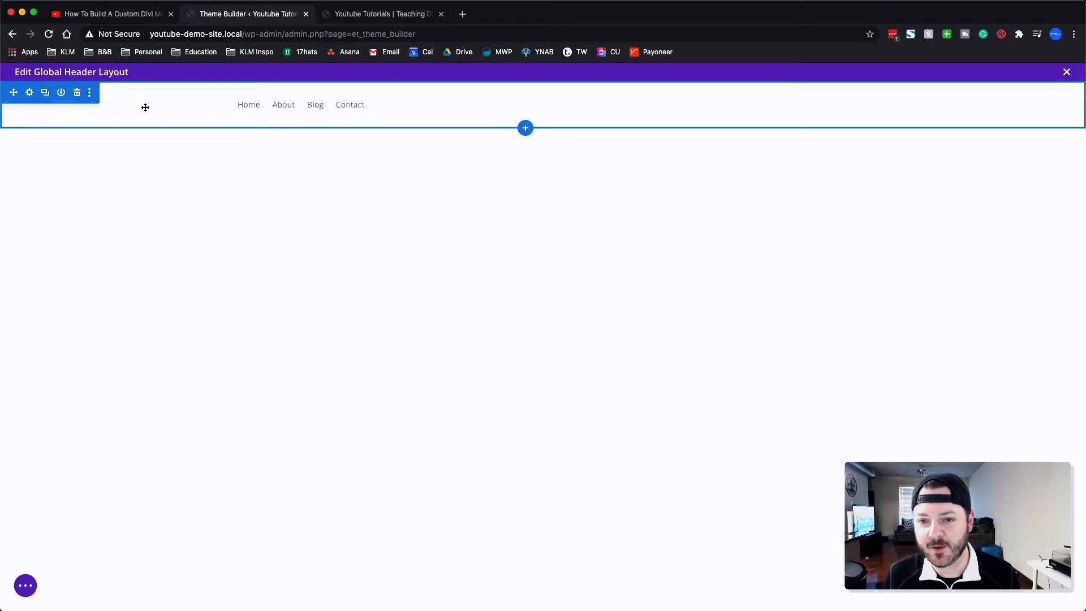
Step: Set the menu row's top and bottom padding to 5px and save the row settings
{"action": "mouse_move", "coordinate": [300, 106]}
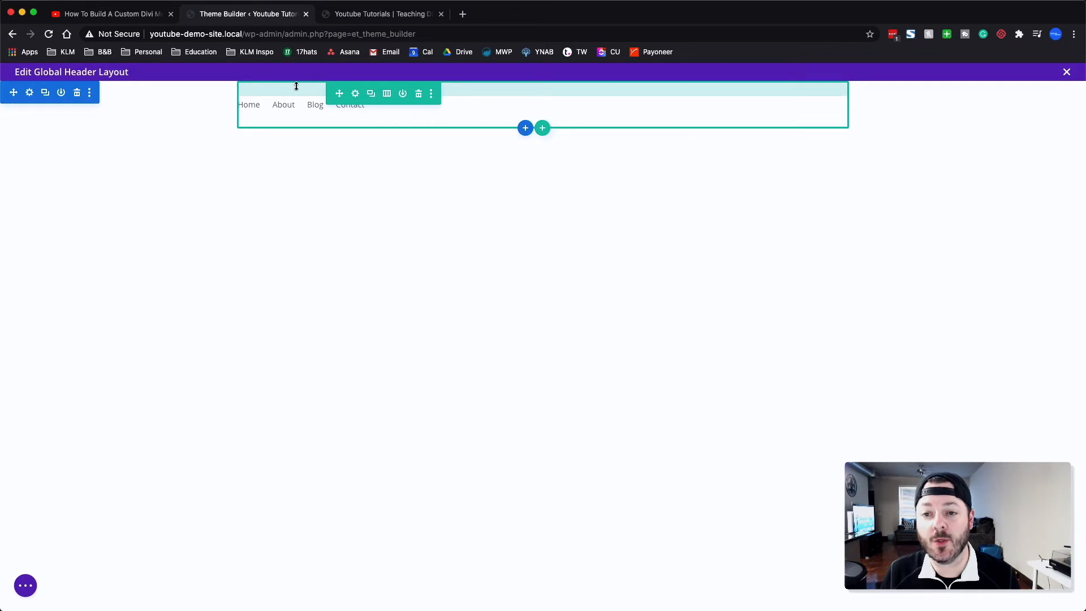
{"action": "left_click", "coordinate": [355, 94]}
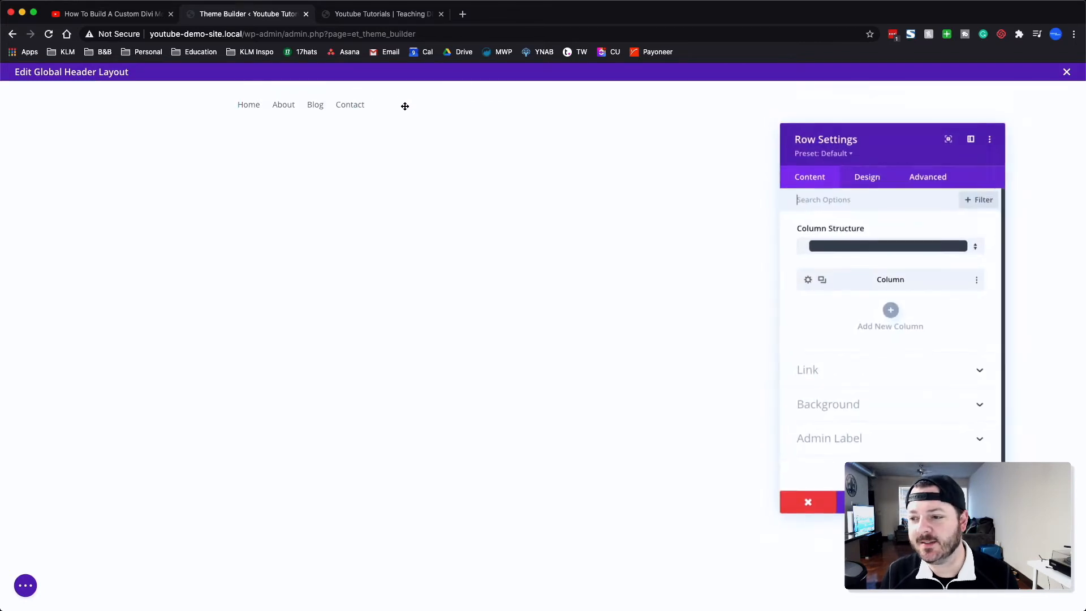
{"action": "left_click", "coordinate": [866, 177]}
{"action": "left_click", "coordinate": [838, 264]}
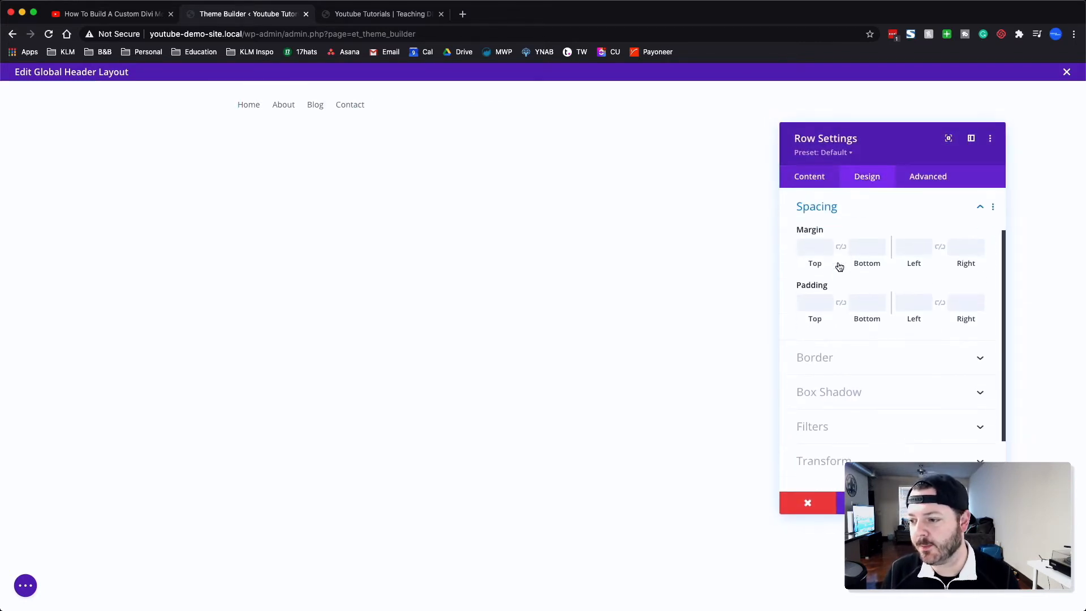
{"action": "left_click", "coordinate": [841, 300]}
{"action": "type", "text": "5"}
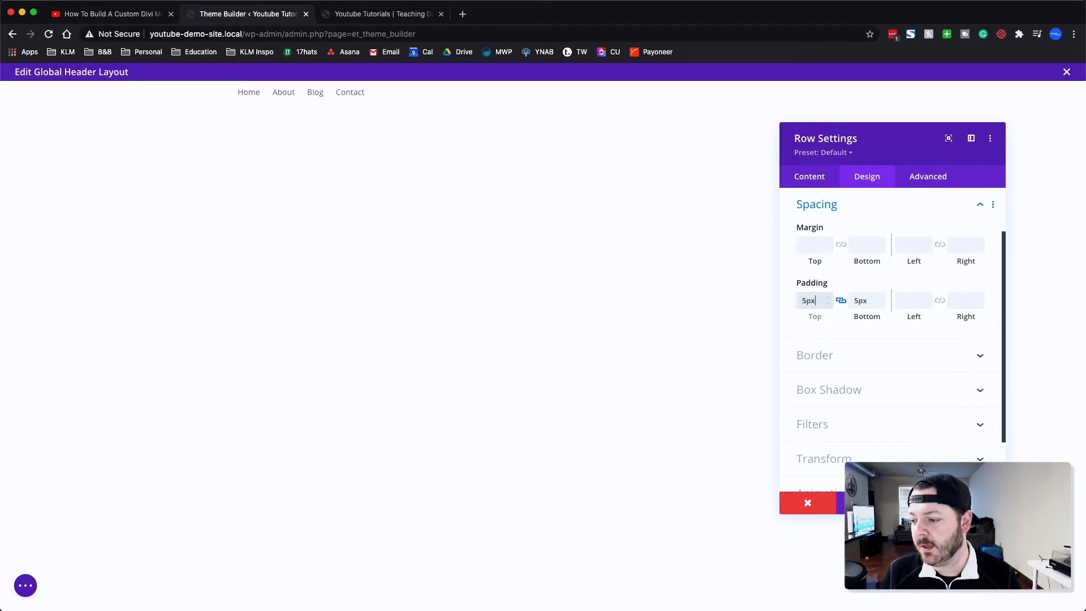
{"action": "left_click", "coordinate": [978, 503]}
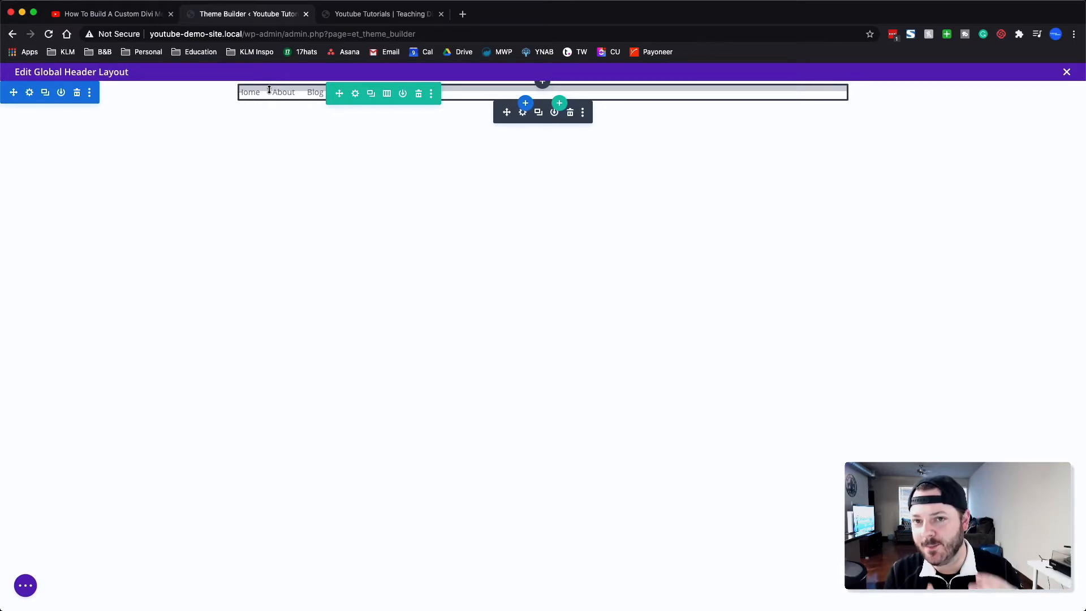
Step: Change the row to a quarter, half, quarter column layout and move the menu module into the middle column
{"action": "left_click", "coordinate": [383, 98]}
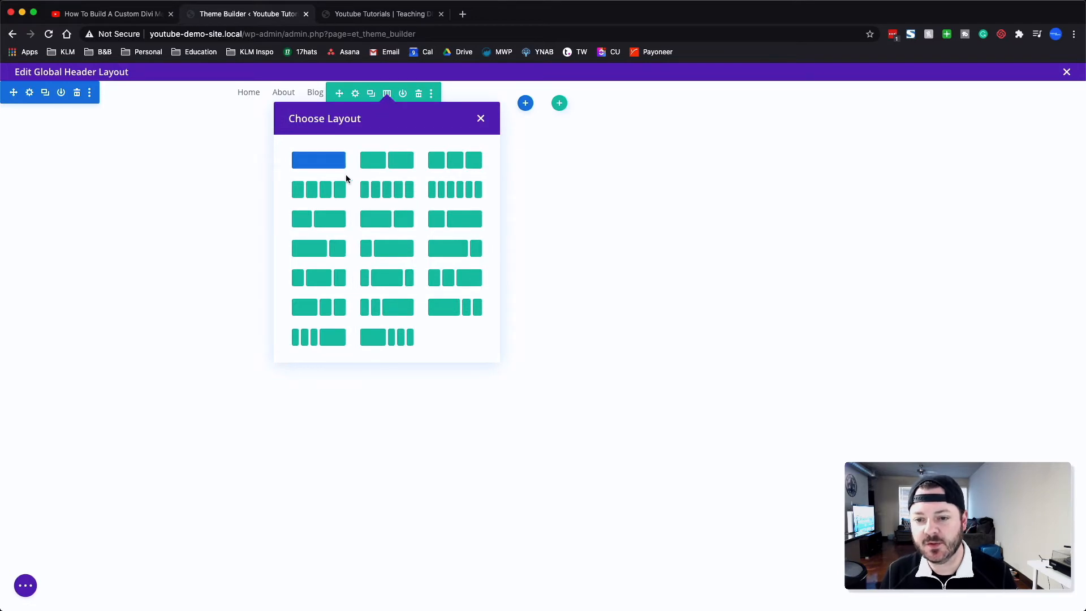
{"action": "left_click", "coordinate": [325, 280]}
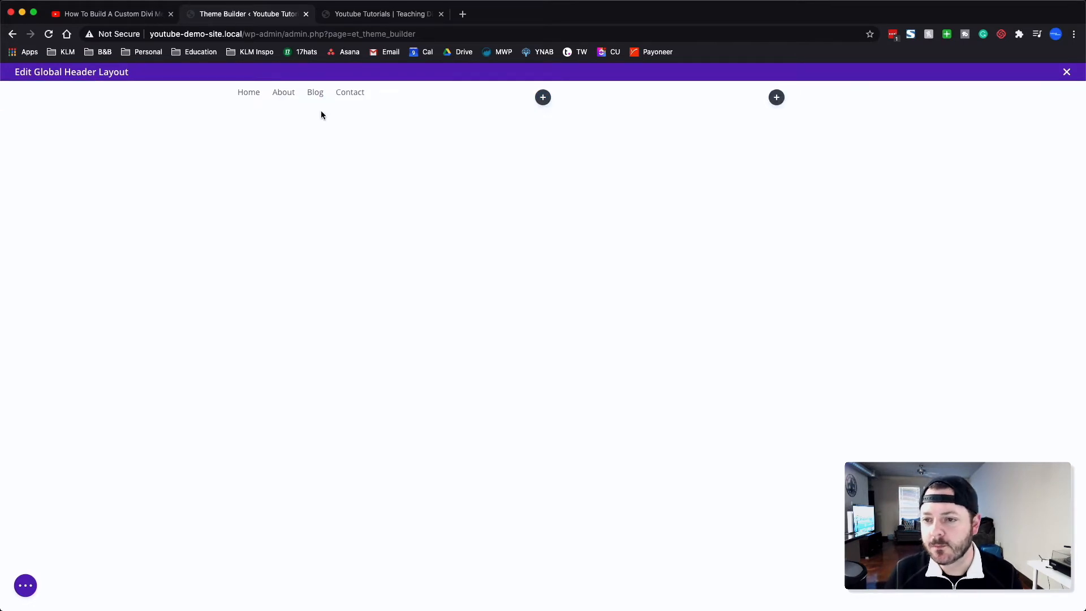
{"action": "mouse_move", "coordinate": [319, 94]}
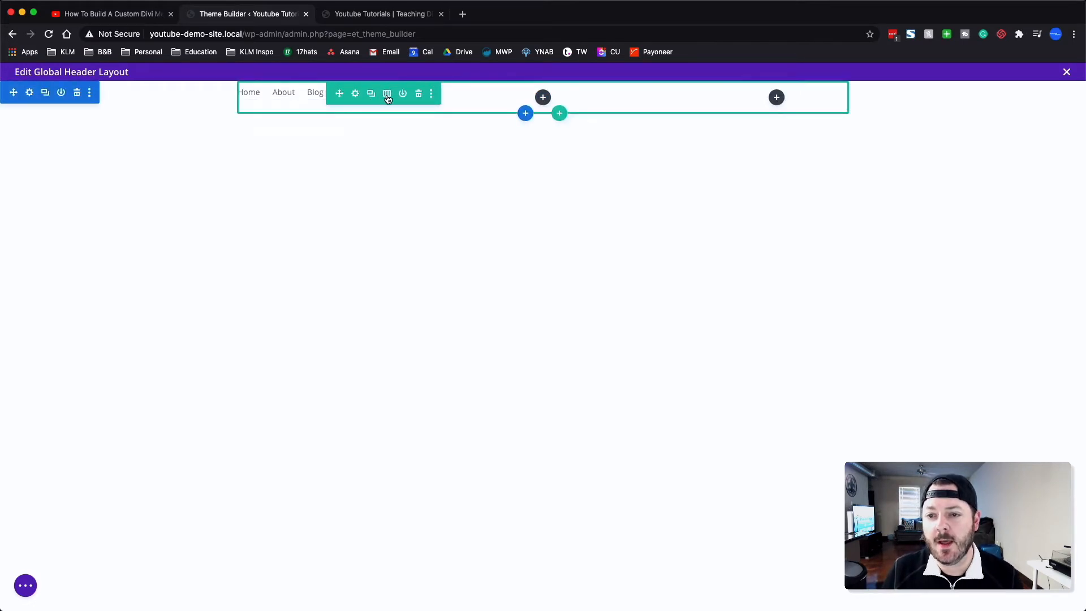
{"action": "left_click_drag", "start_coordinate": [265, 112], "coordinate": [526, 117]}
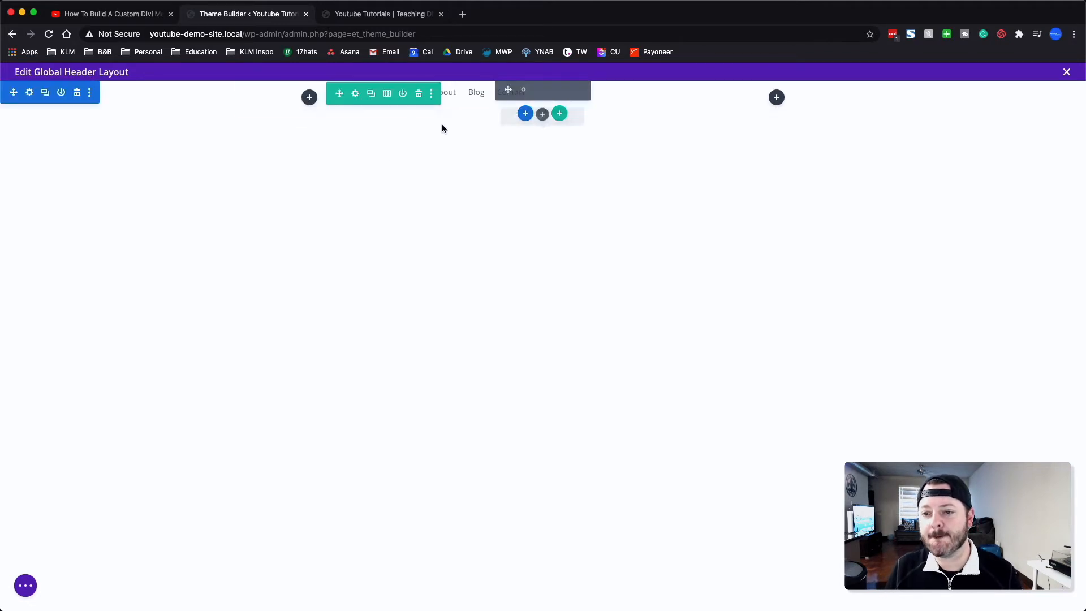
Step: Add an Image module to the empty first column of the header row
{"action": "left_click", "coordinate": [310, 98]}
{"action": "type", "text": "image"}
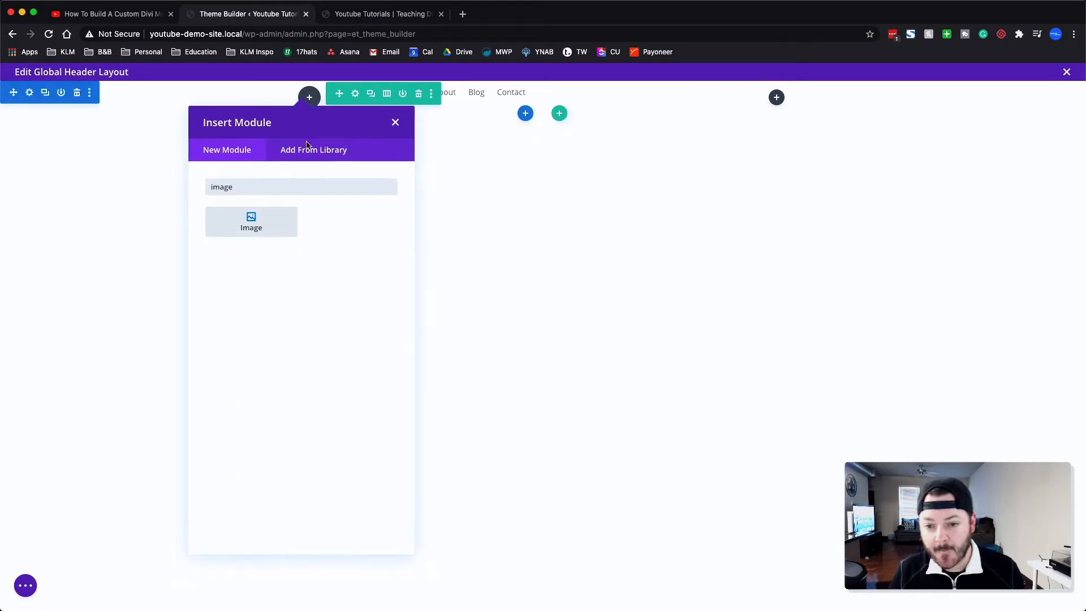
{"action": "left_click", "coordinate": [244, 220]}
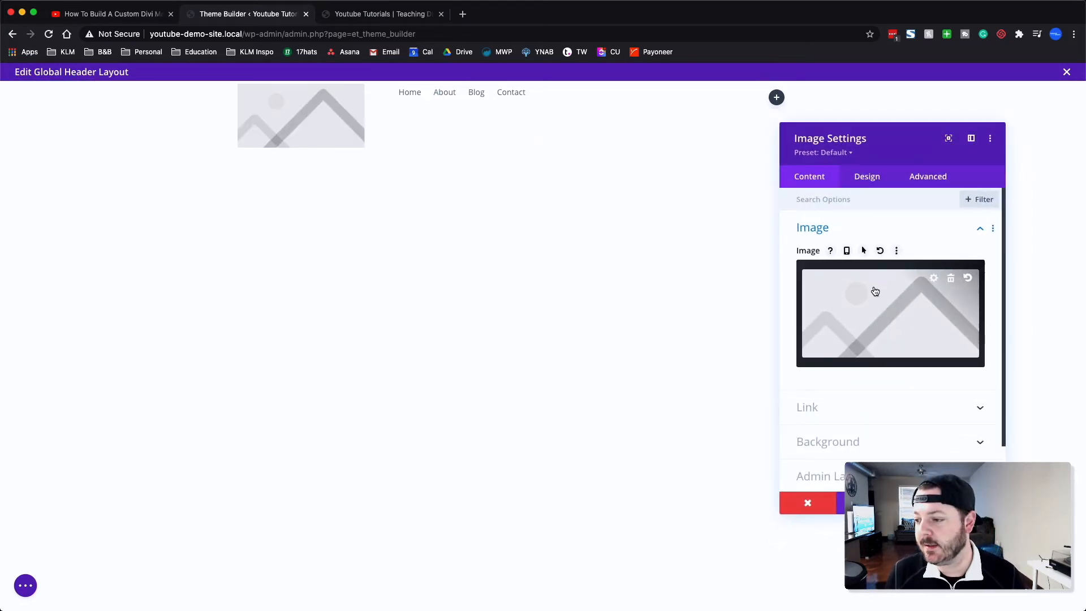
Step: Set the Image module's picture to KLM-Logo-BlueText-ClearBG.png from the media library
{"action": "left_click", "coordinate": [875, 291]}
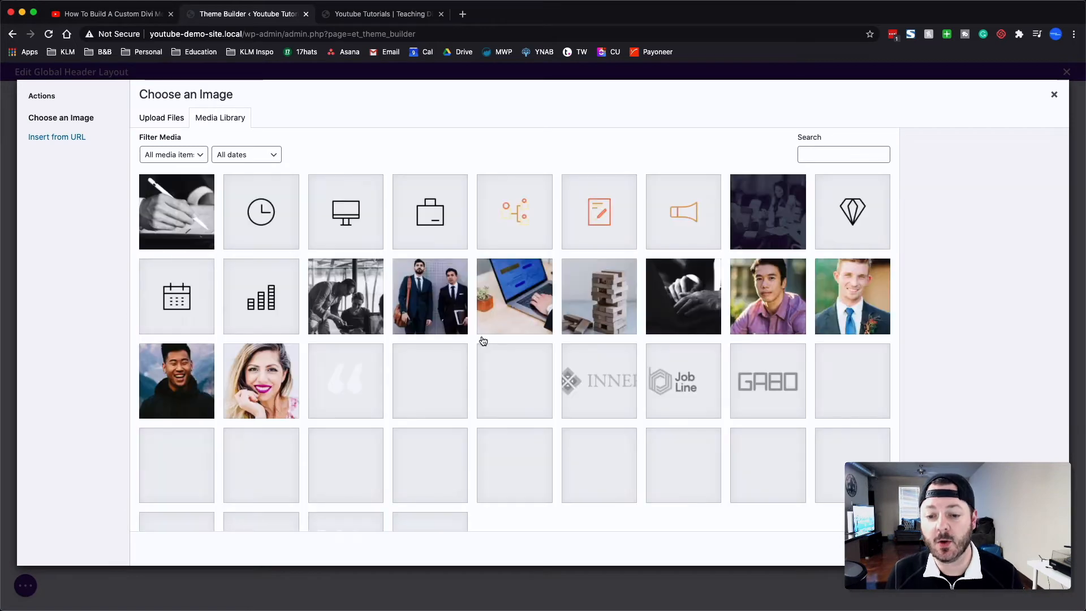
{"action": "scroll", "coordinate": [483, 341], "scroll_direction": "down", "scroll_amount": 2}
{"action": "left_click", "coordinate": [277, 467]}
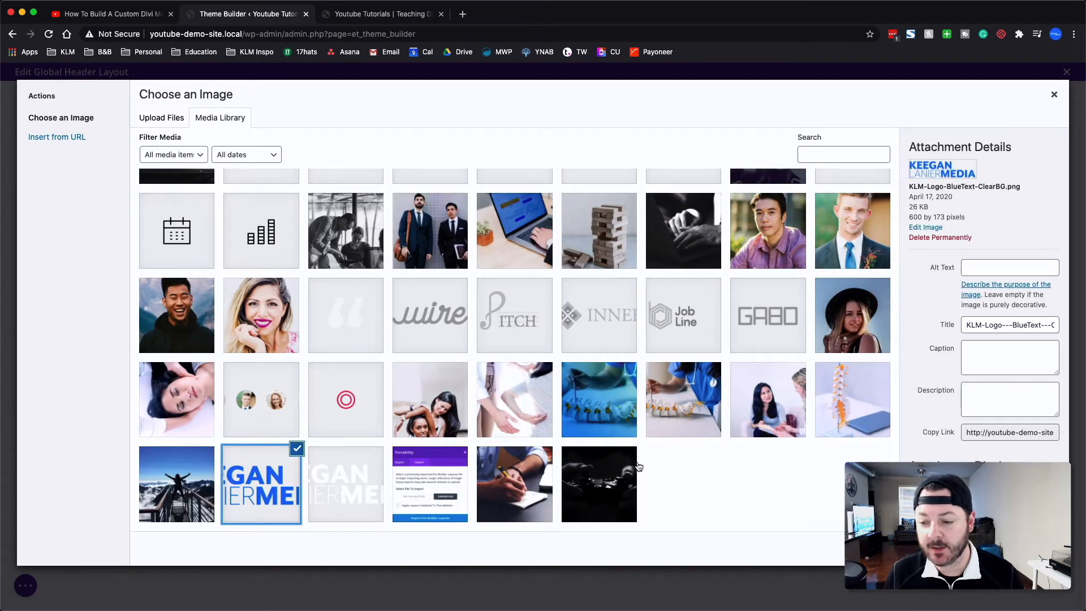
{"action": "left_click", "coordinate": [1027, 548]}
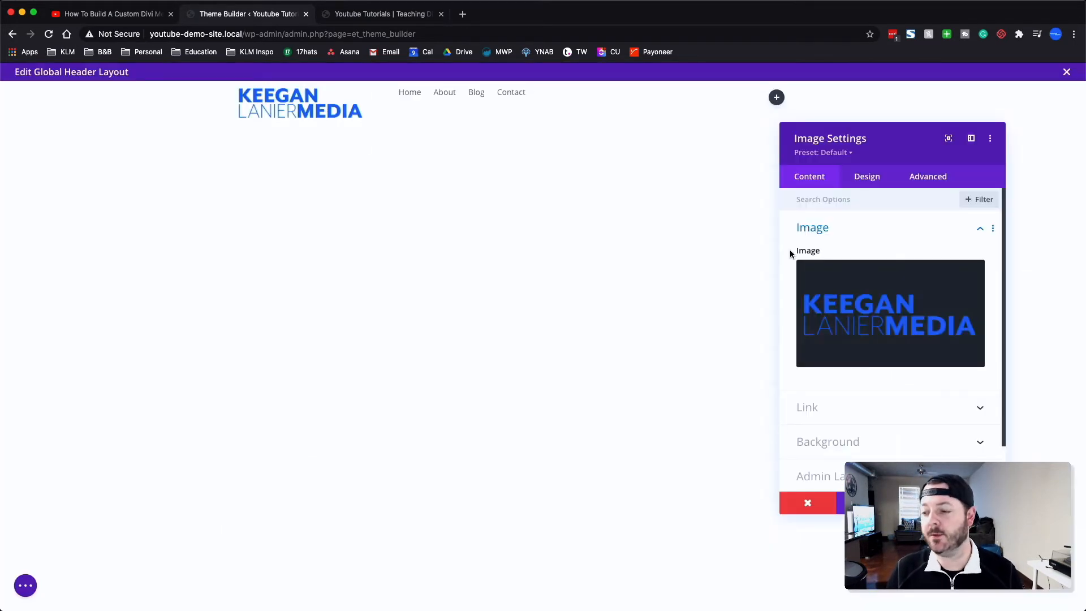
Step: Set the logo image's width to 65% and save the image settings
{"action": "left_click", "coordinate": [864, 178]}
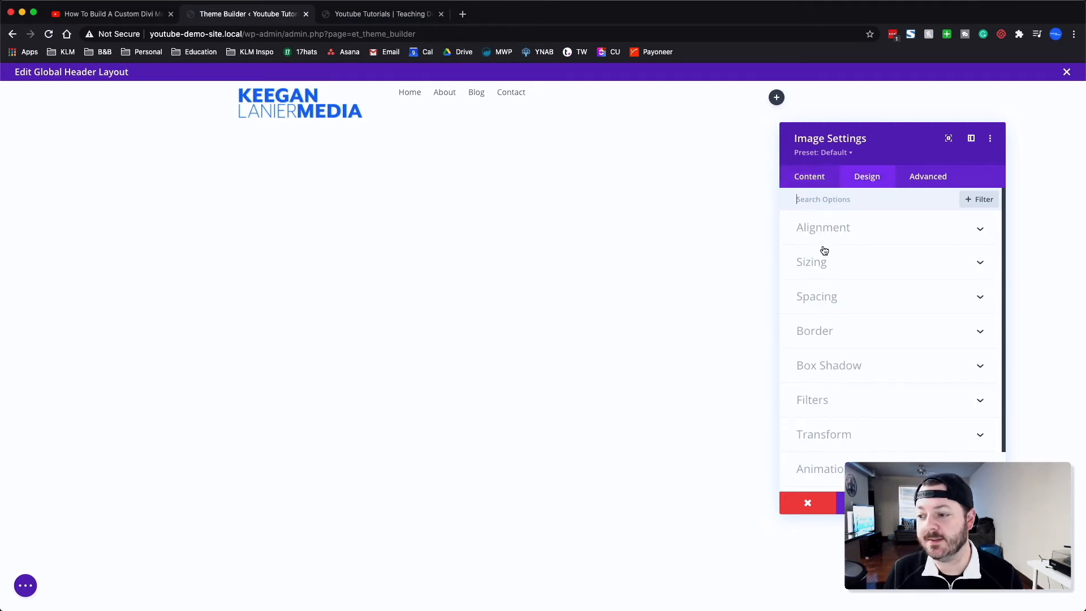
{"action": "left_click", "coordinate": [815, 267]}
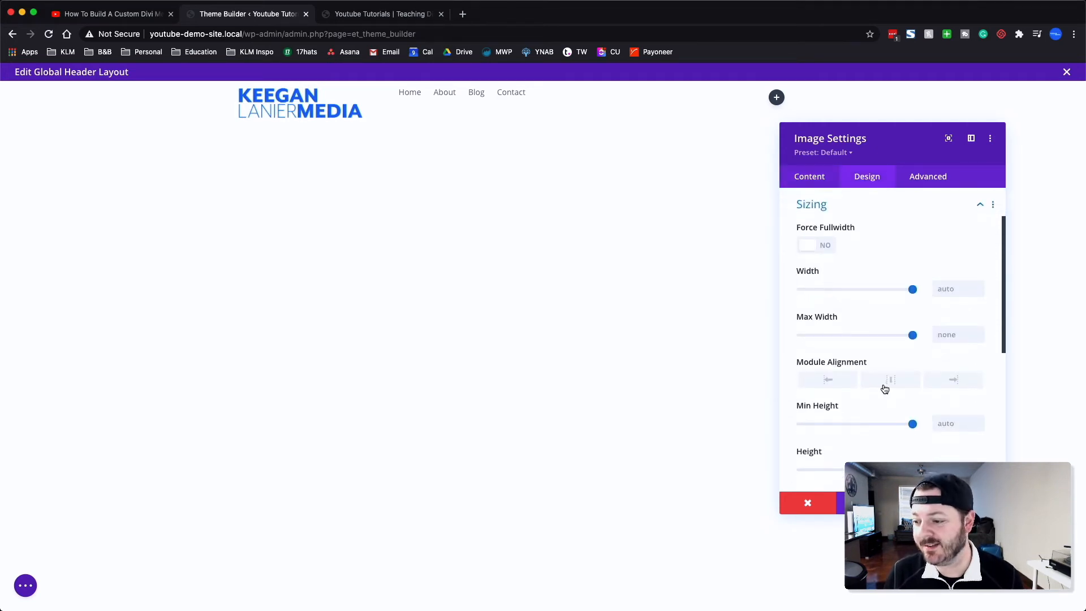
{"action": "scroll", "coordinate": [926, 256], "scroll_direction": "down", "scroll_amount": 2}
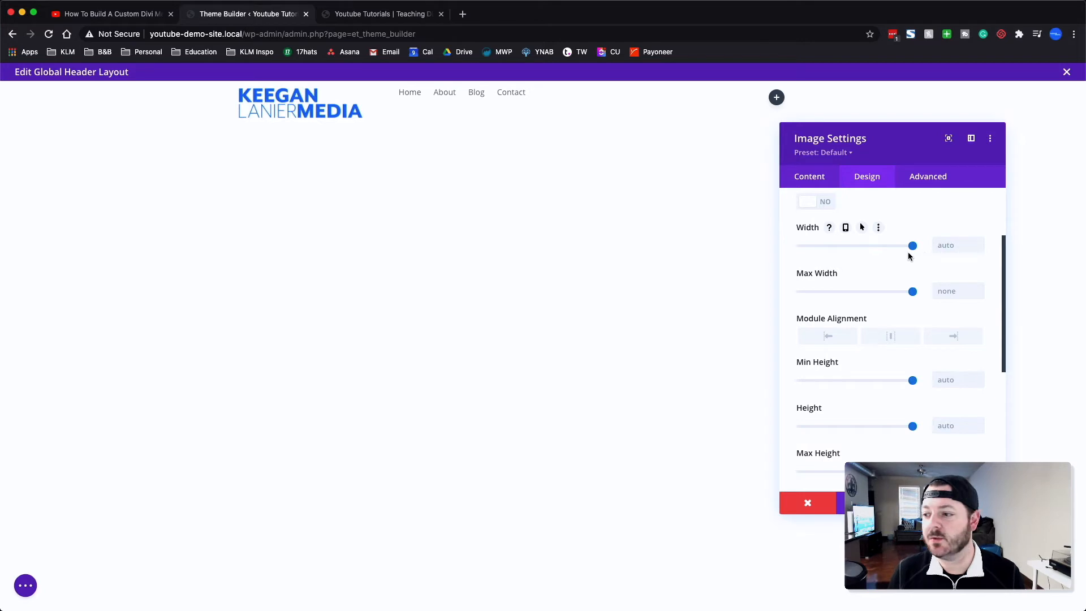
{"action": "left_click_drag", "start_coordinate": [912, 246], "coordinate": [874, 249]}
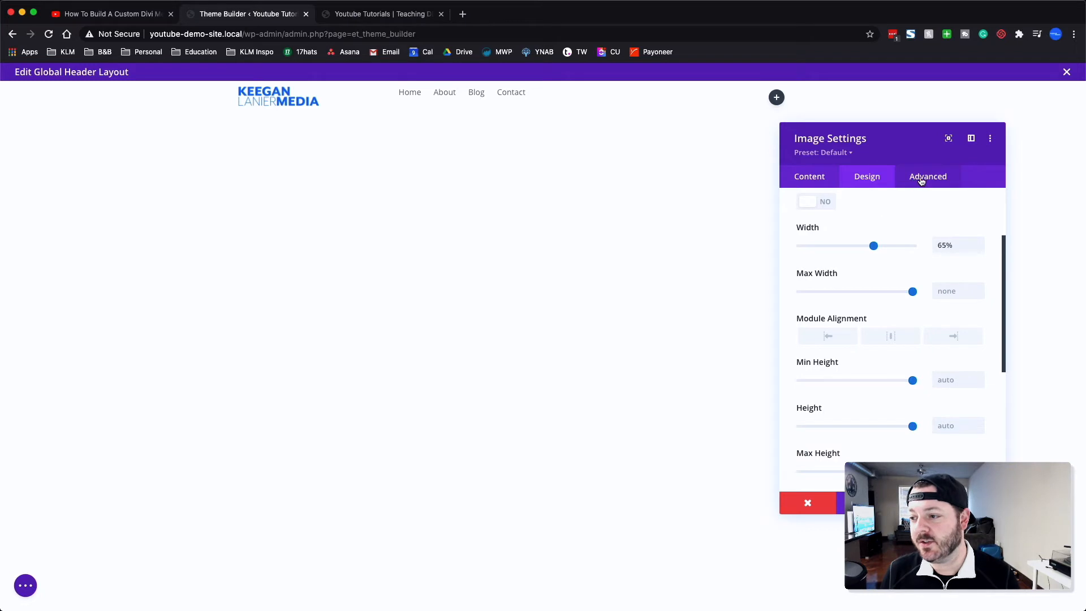
{"action": "left_click", "coordinate": [978, 503]}
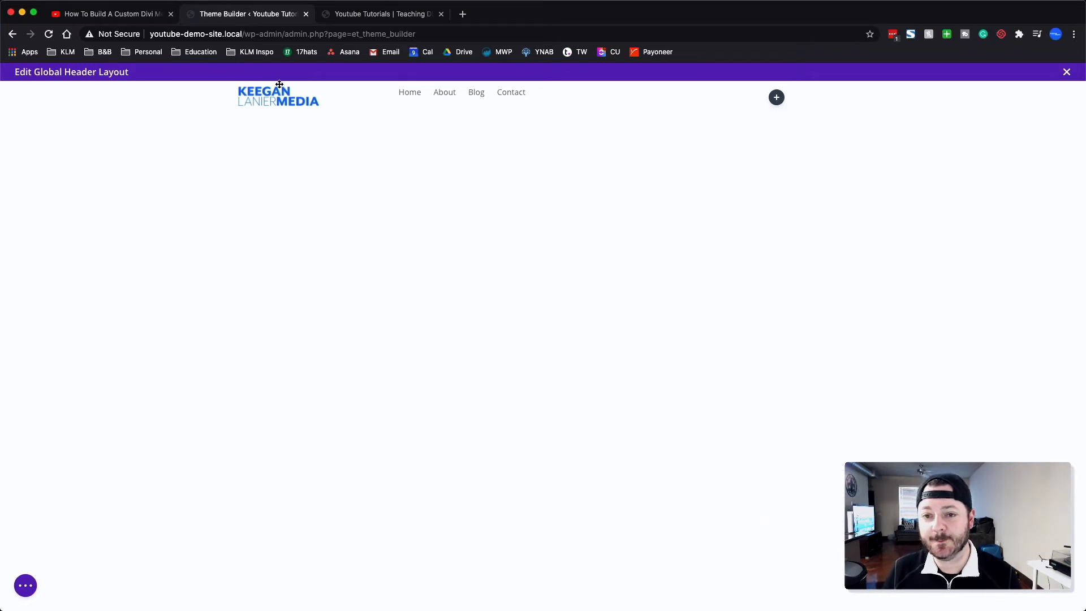
Step: Add a Social Media Follow module to the empty third column of the header row and save it
{"action": "left_click", "coordinate": [777, 98]}
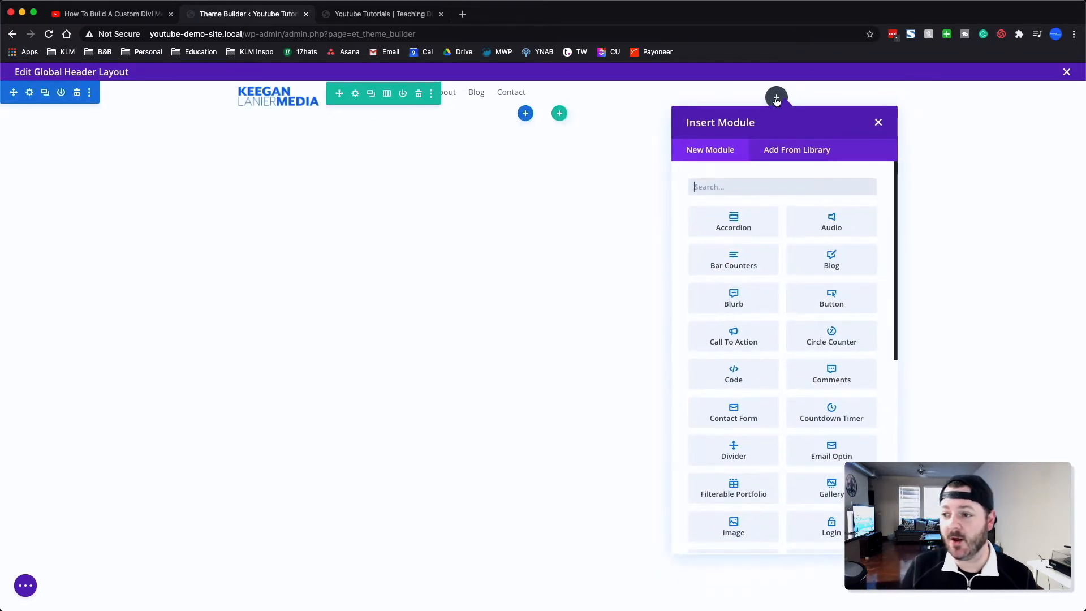
{"action": "type", "text": "social"}
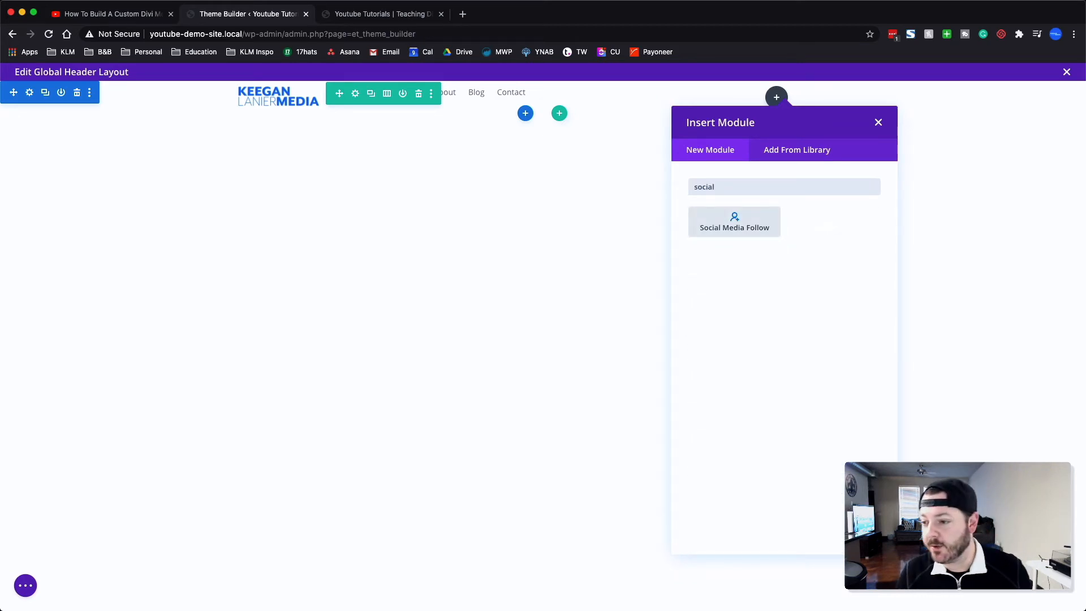
{"action": "left_click", "coordinate": [734, 223]}
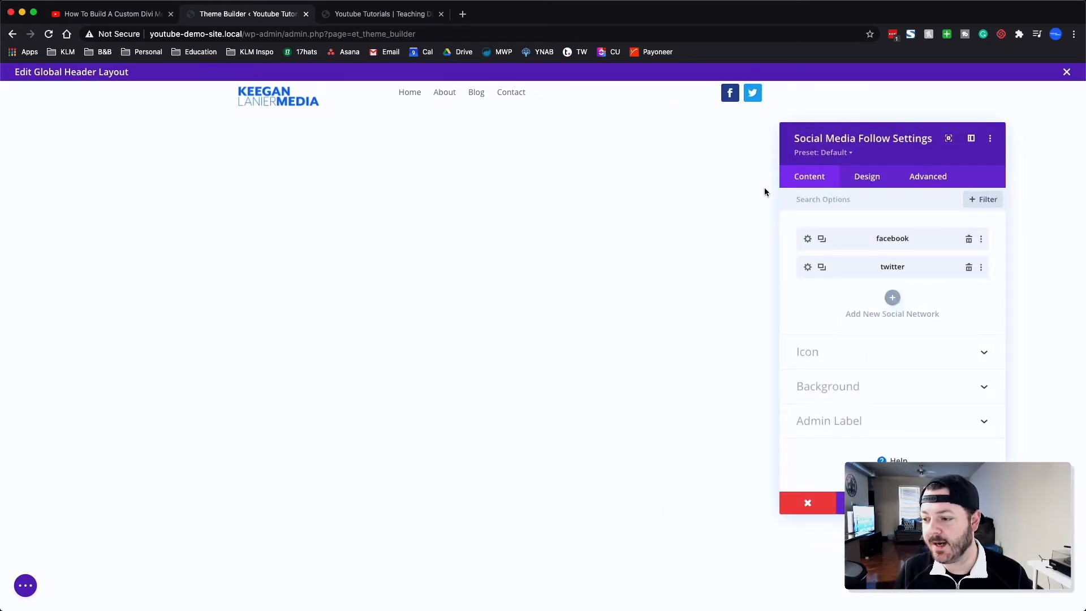
{"action": "left_click", "coordinate": [978, 503]}
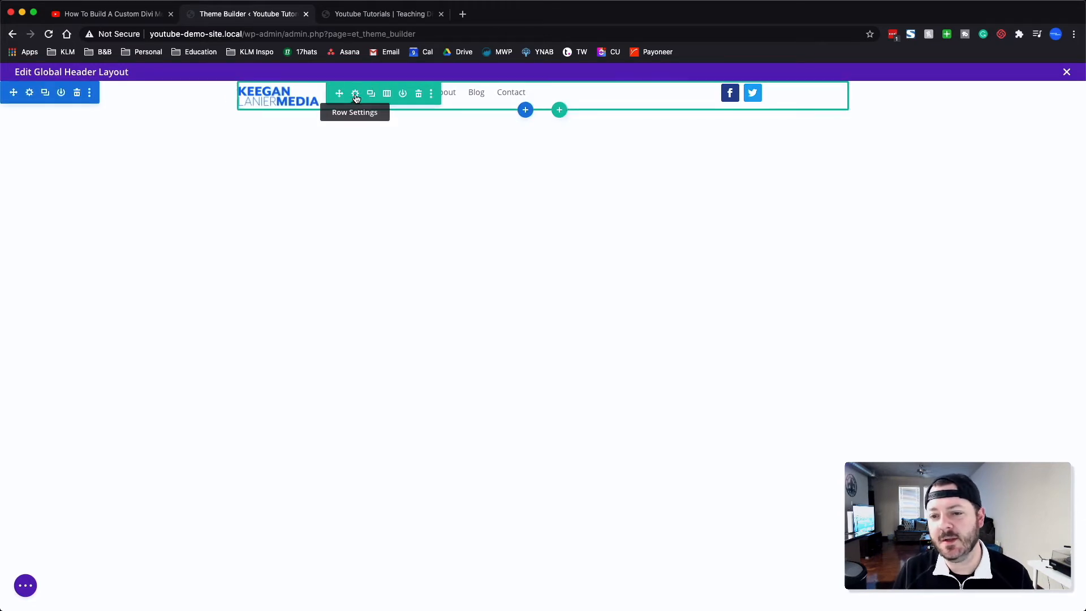
Step: Add the custom CSS display:flex; align-items:center; to the first column's main element and copy both lines
{"action": "left_click", "coordinate": [355, 96]}
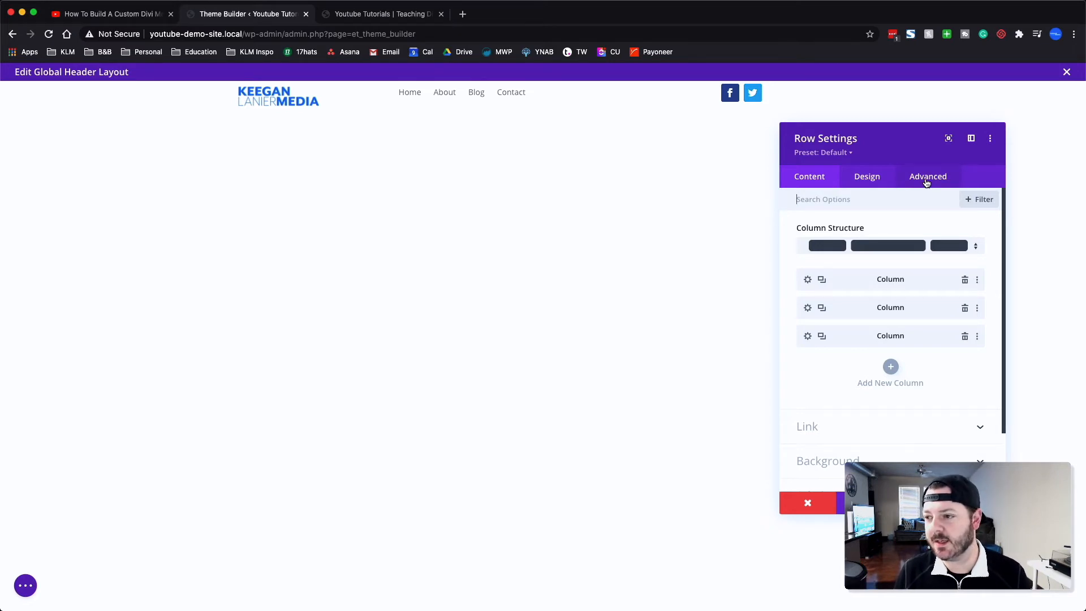
{"action": "left_click", "coordinate": [808, 279]}
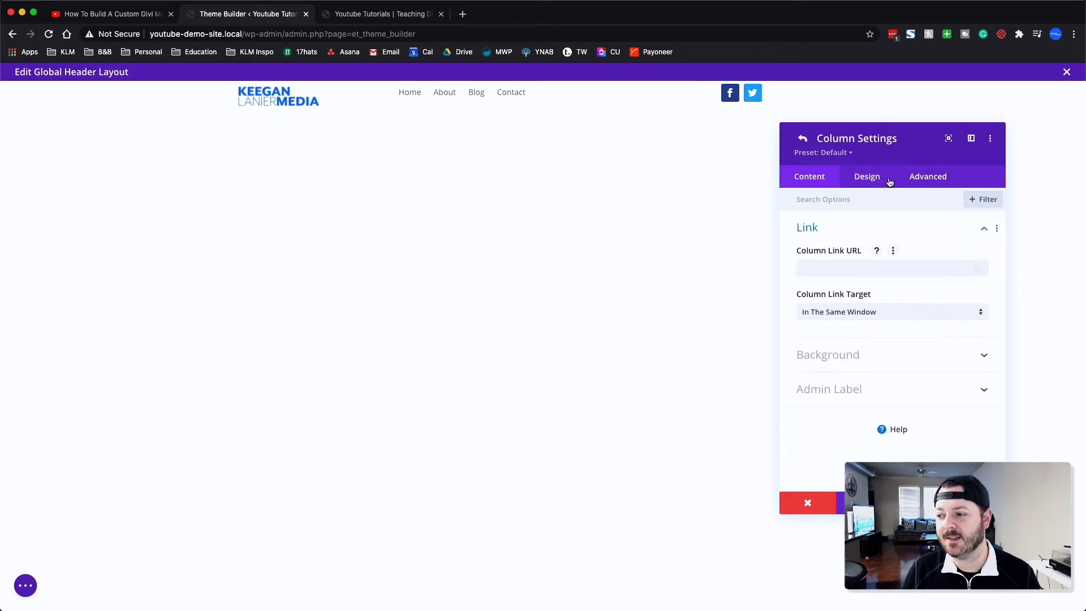
{"action": "left_click", "coordinate": [938, 176]}
{"action": "left_click", "coordinate": [867, 266]}
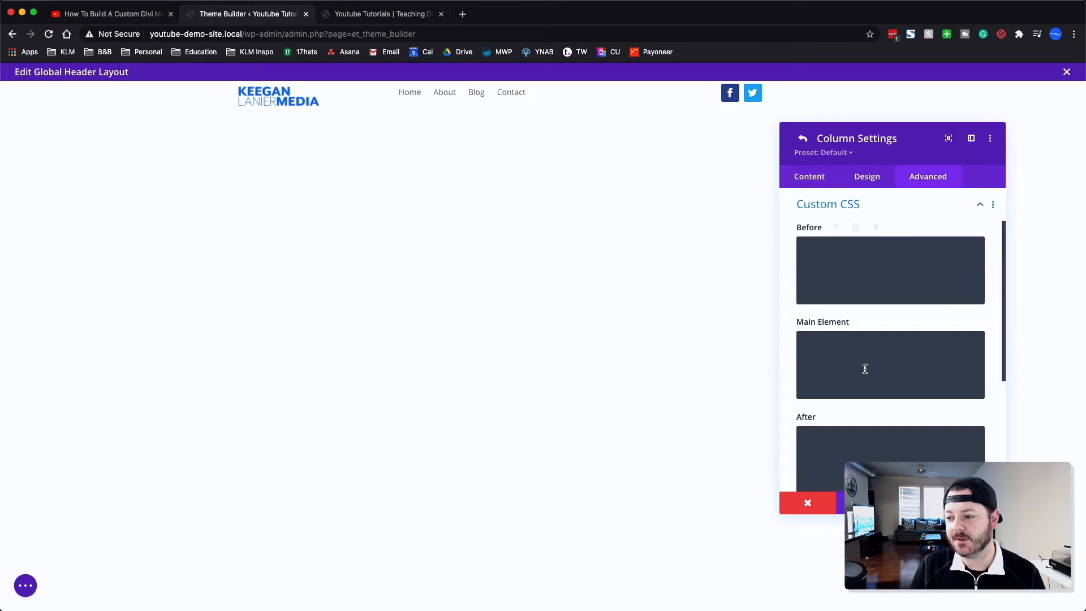
{"action": "left_click", "coordinate": [866, 369]}
{"action": "type", "text": "display:"}
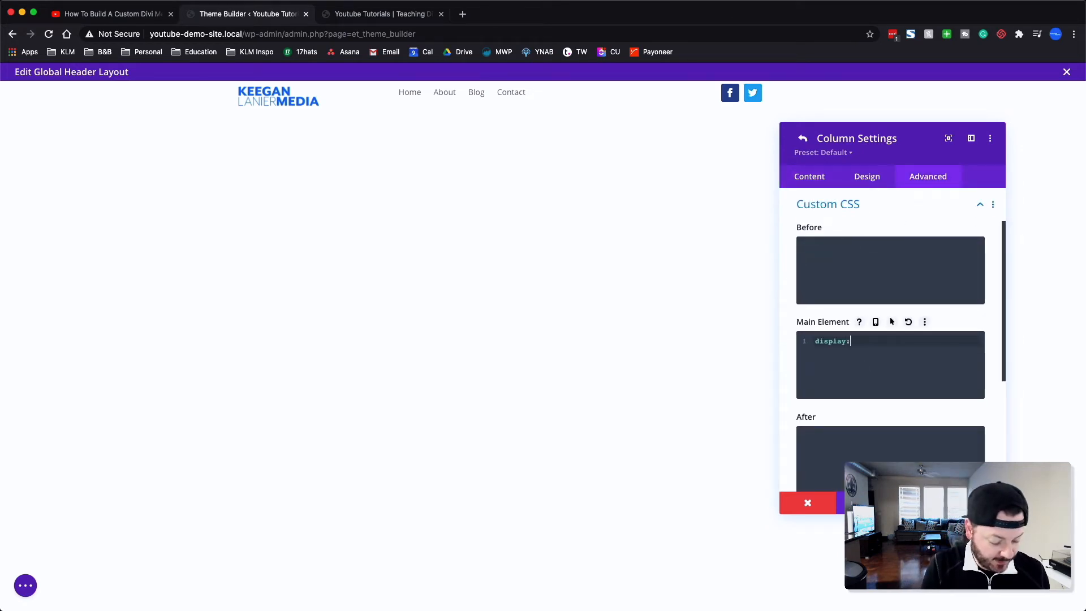
{"action": "type", "text": "flex;"}
{"action": "key", "text": "Return"}
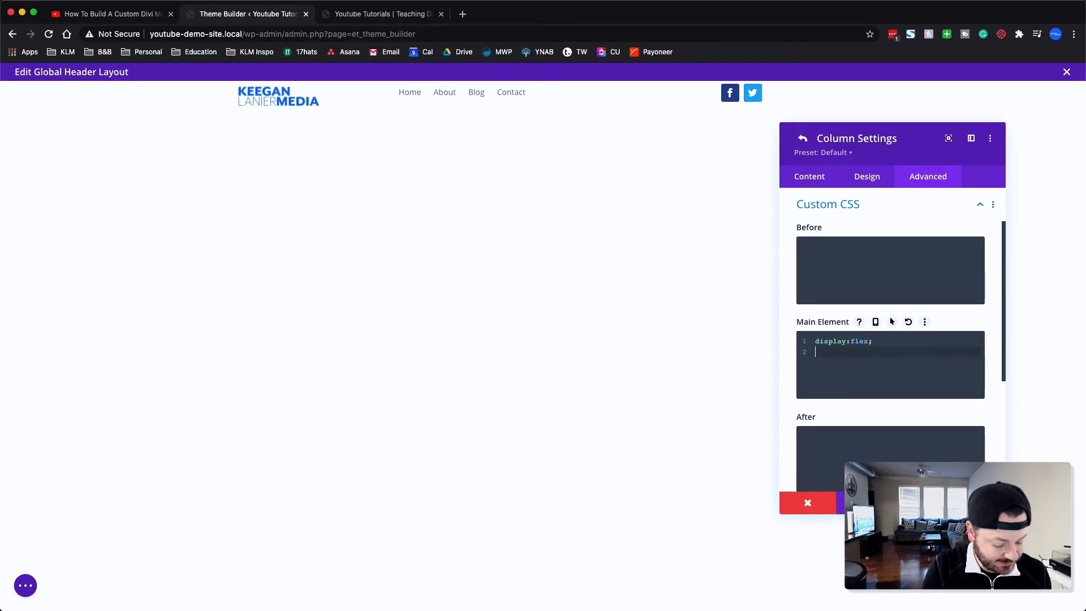
{"action": "type", "text": "align-items:center;"}
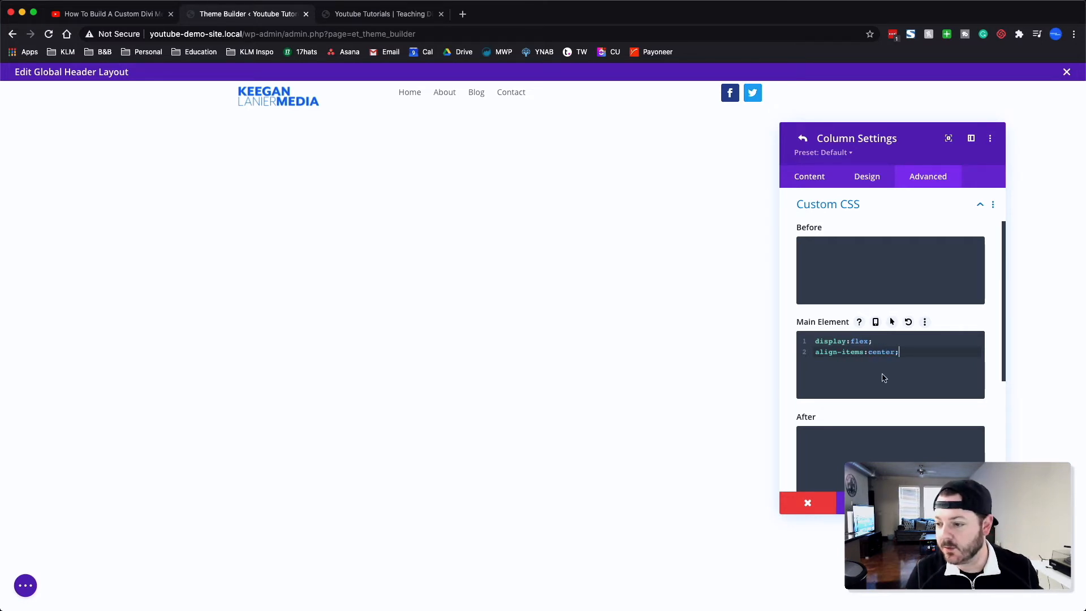
{"action": "left_click_drag", "start_coordinate": [893, 353], "coordinate": [742, 321]}
{"action": "key", "text": "ctrl+c"}
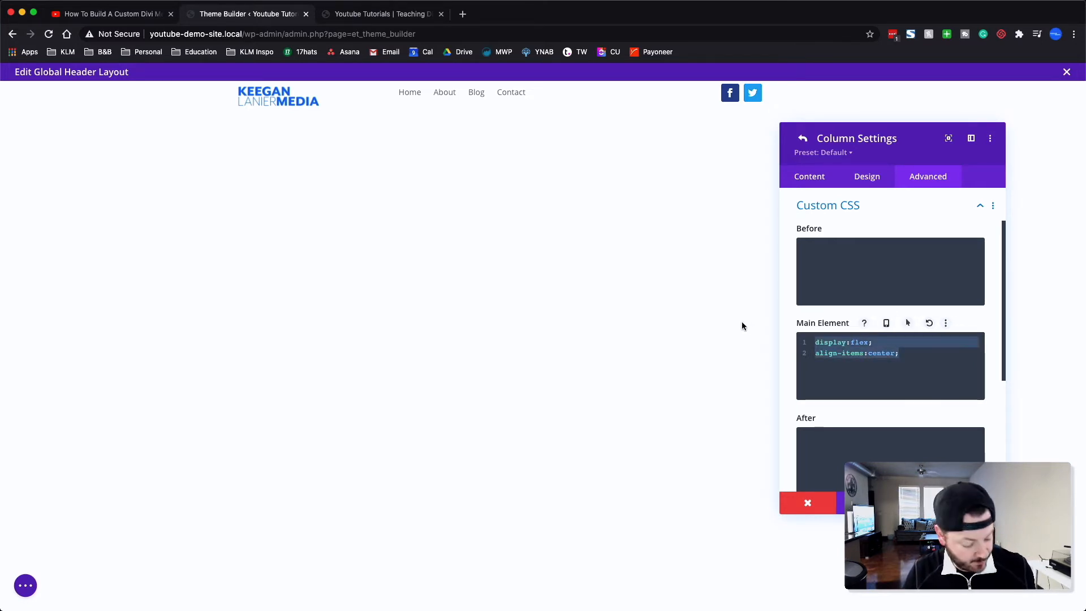
Step: Paste the copied display:flex; align-items:center; CSS into the second column's main element
{"action": "left_click", "coordinate": [803, 139]}
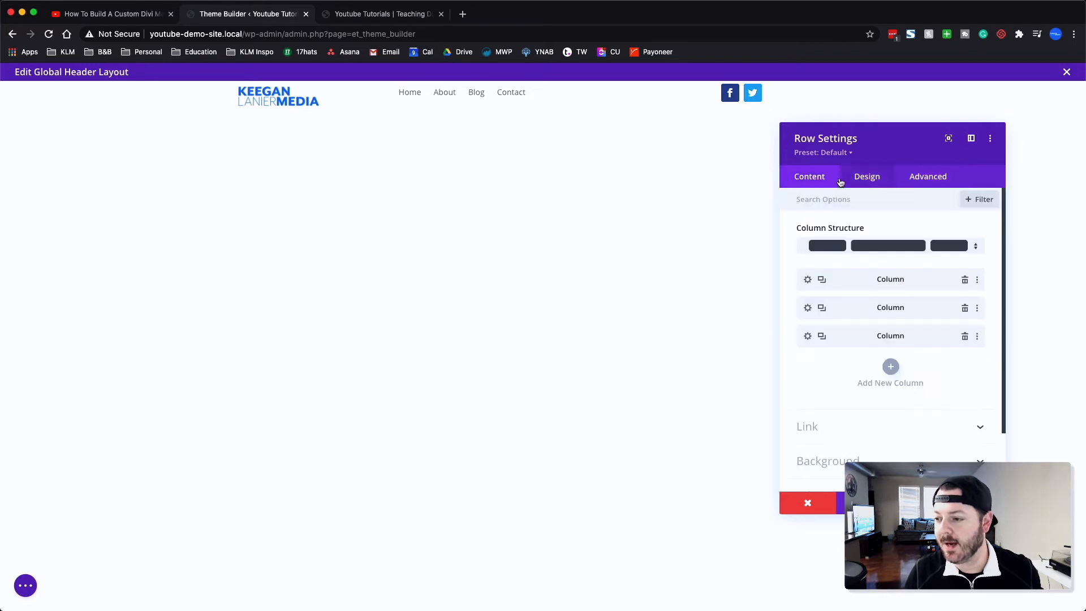
{"action": "left_click", "coordinate": [808, 309]}
{"action": "left_click", "coordinate": [929, 176]}
{"action": "left_click", "coordinate": [836, 266]}
{"action": "left_click", "coordinate": [832, 346]}
{"action": "key", "text": "ctrl+v"}
{"action": "type", "text": "v"}
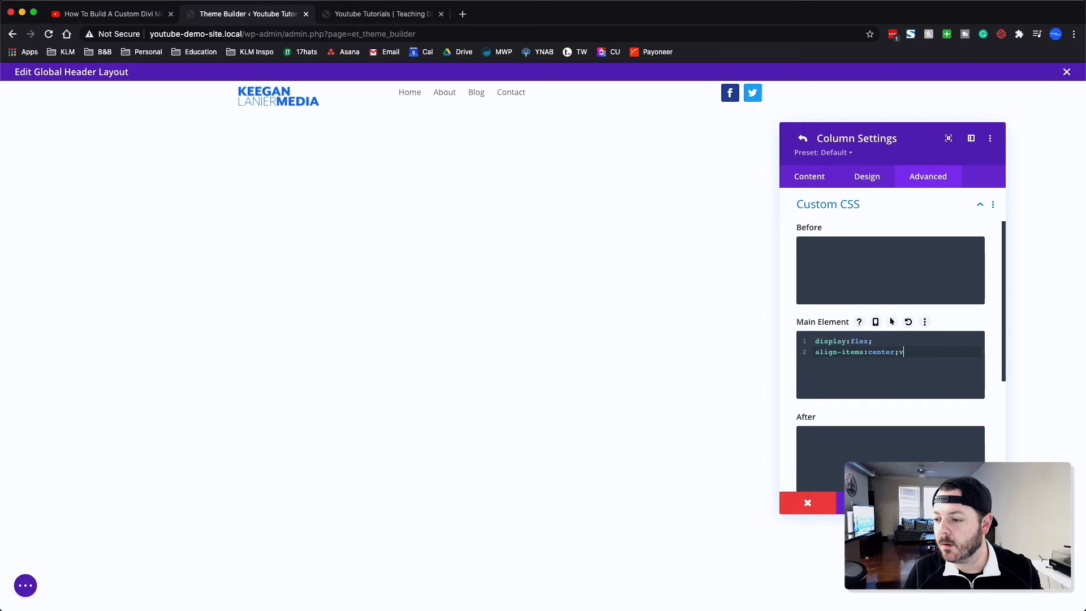
{"action": "key", "text": "BackSpace"}
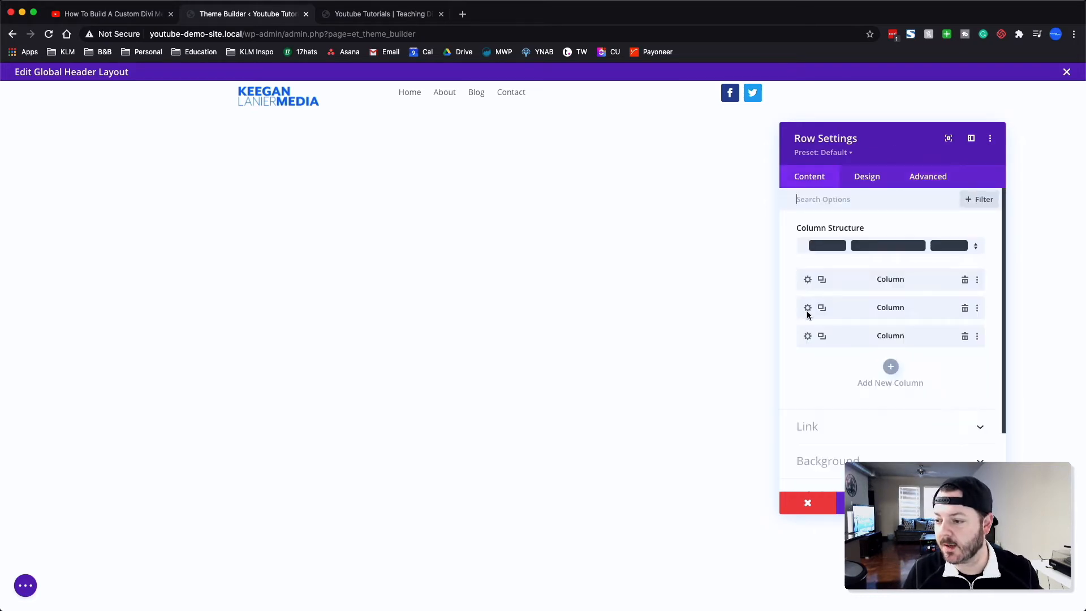
Step: Apply the same display:flex; align-items:center; CSS to the third column's main element and return to the row settings
{"action": "left_click", "coordinate": [808, 338]}
{"action": "left_click", "coordinate": [928, 176]}
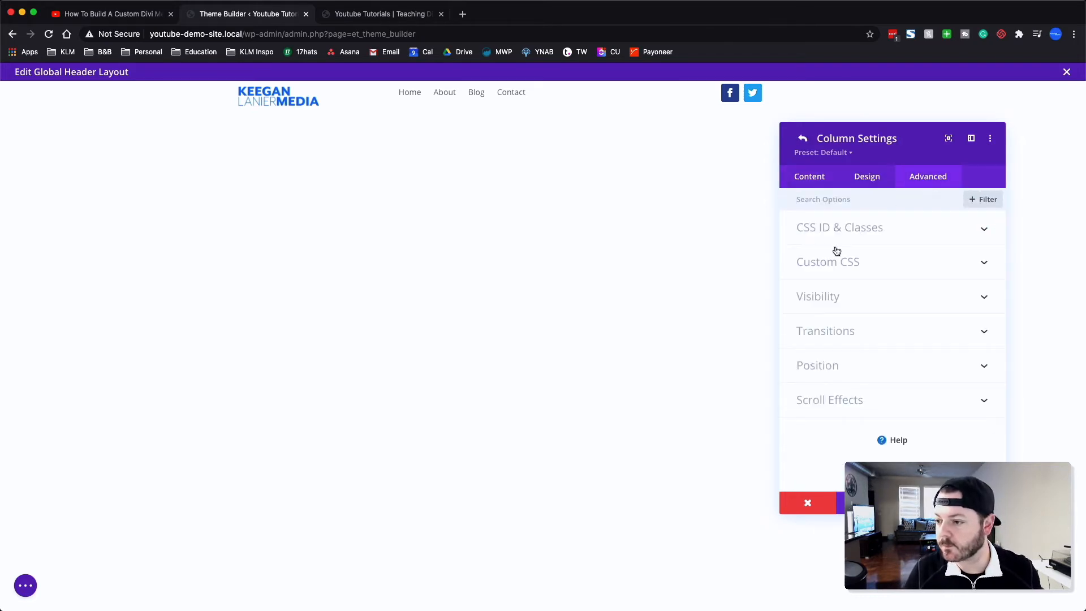
{"action": "left_click", "coordinate": [829, 260]}
{"action": "left_click", "coordinate": [835, 359]}
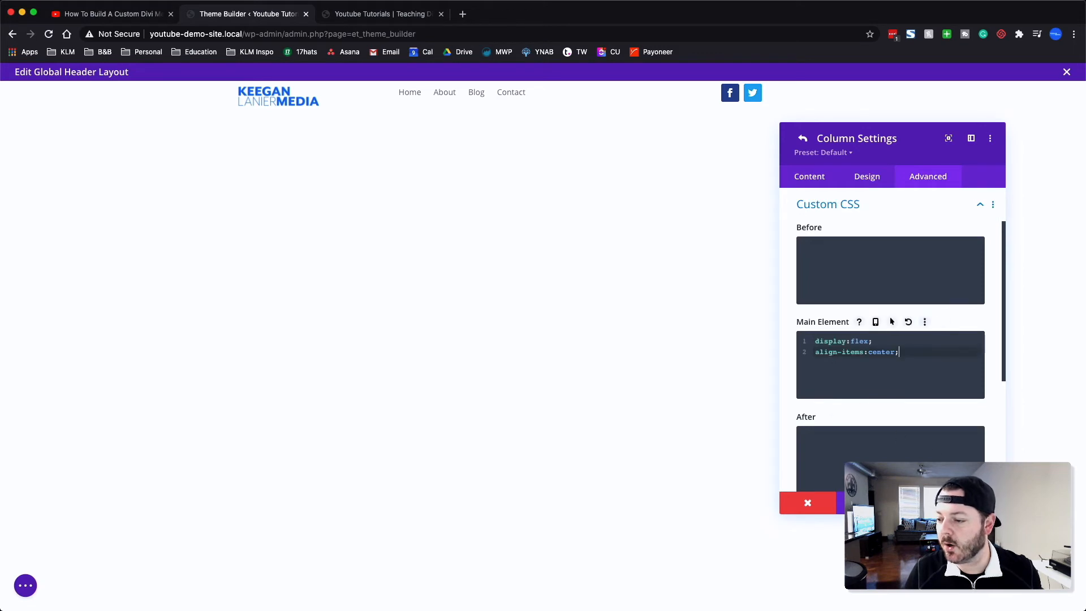
{"action": "left_click", "coordinate": [803, 139]}
Step: Turn on equalized column heights for the header row and set the row width to 81%
{"action": "left_click", "coordinate": [864, 177]}
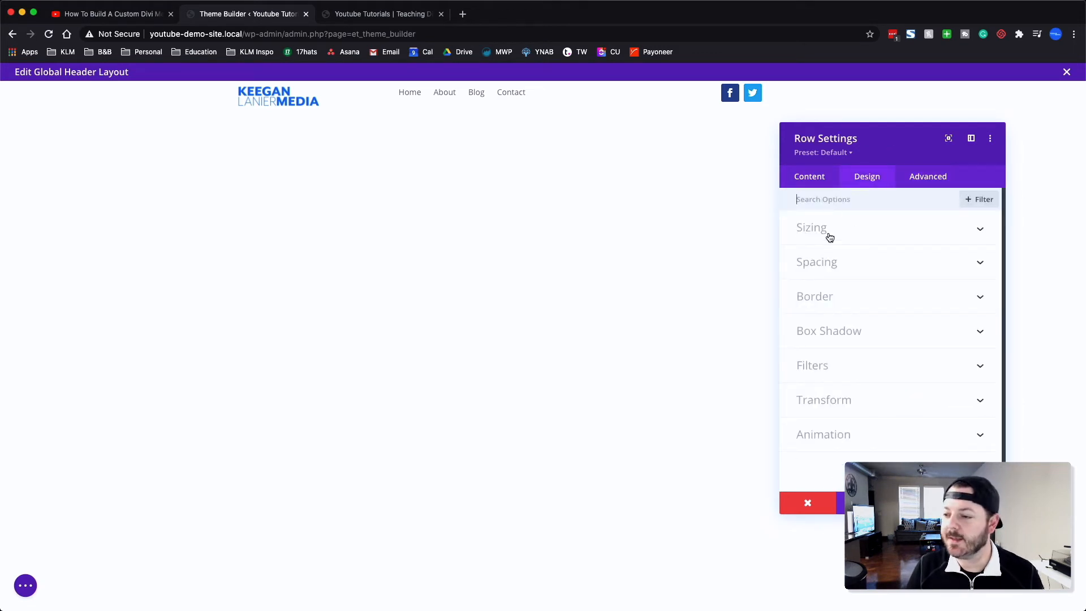
{"action": "left_click", "coordinate": [827, 234]}
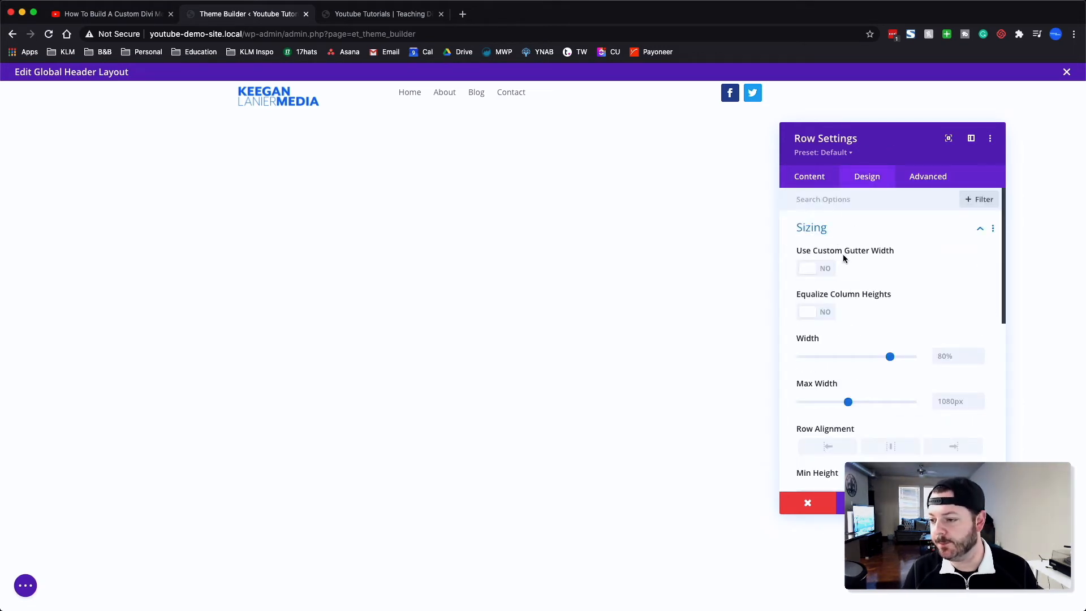
{"action": "left_click", "coordinate": [821, 317]}
{"action": "scroll", "coordinate": [863, 323], "scroll_direction": "down", "scroll_amount": 1}
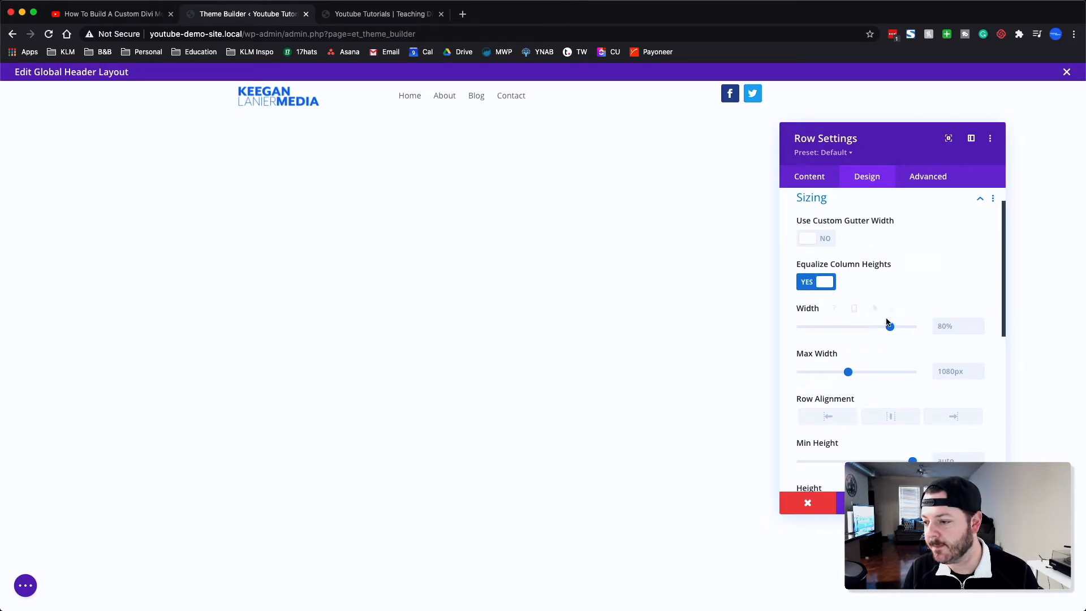
{"action": "left_click_drag", "start_coordinate": [890, 328], "coordinate": [892, 328]}
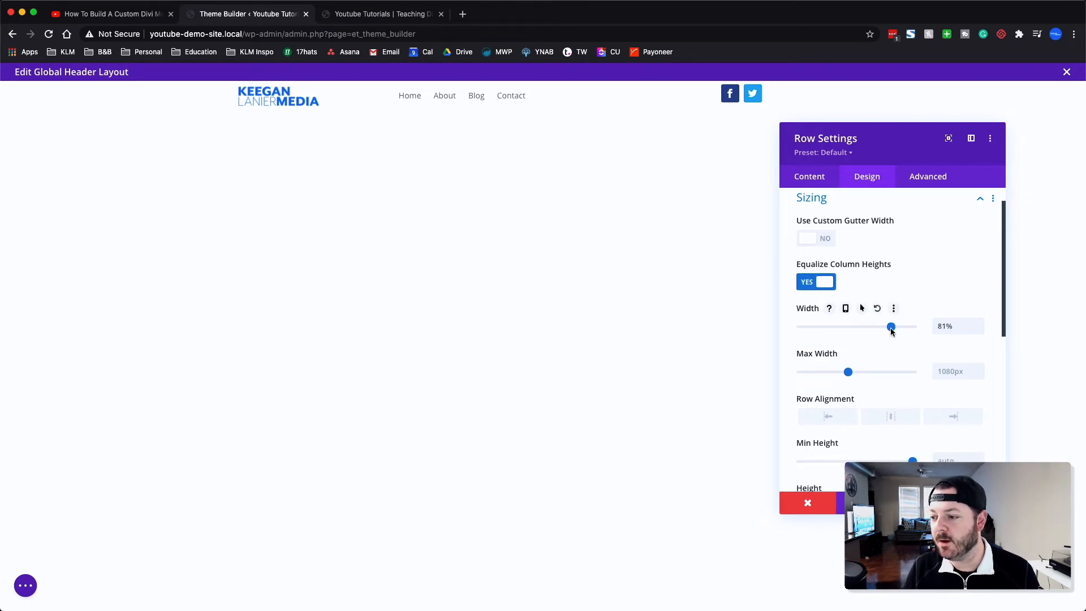
{"action": "left_click", "coordinate": [816, 238]}
{"action": "left_click_drag", "start_coordinate": [875, 283], "coordinate": [838, 282]}
{"action": "left_click", "coordinate": [817, 238]}
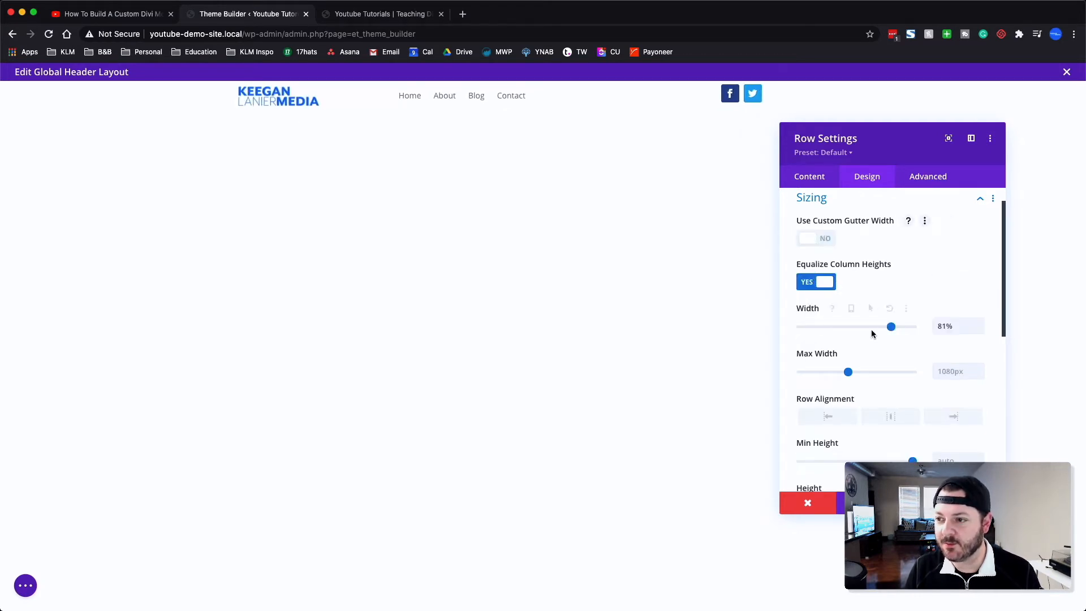
Step: Save the header row's settings
{"action": "left_click", "coordinate": [977, 503]}
{"action": "mouse_move", "coordinate": [478, 95]}
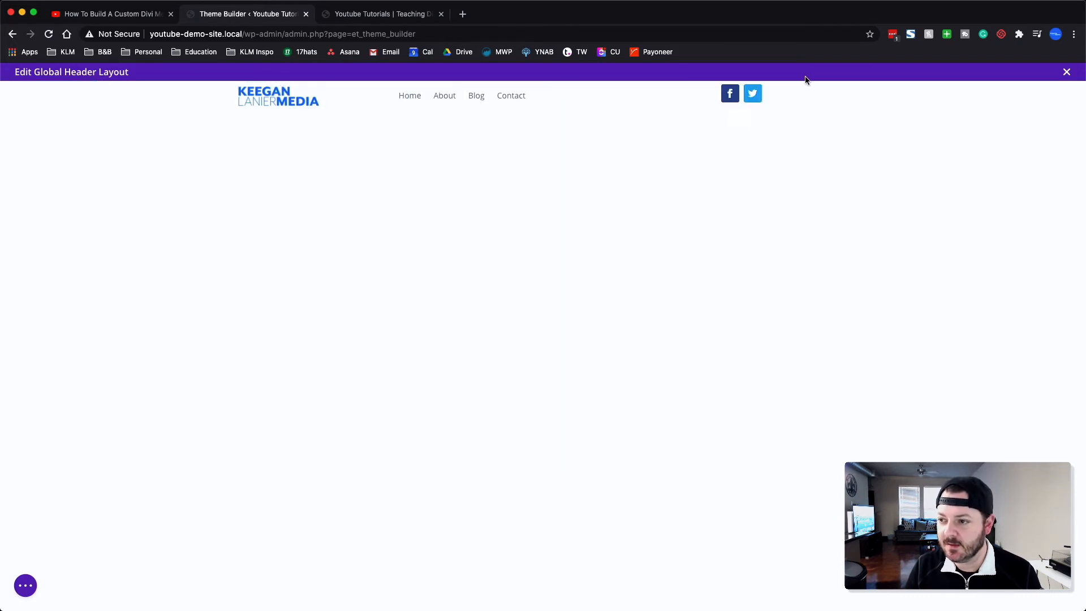
Step: Remove the background color from the Facebook icon in the Social Media Follow module
{"action": "left_click", "coordinate": [721, 90]}
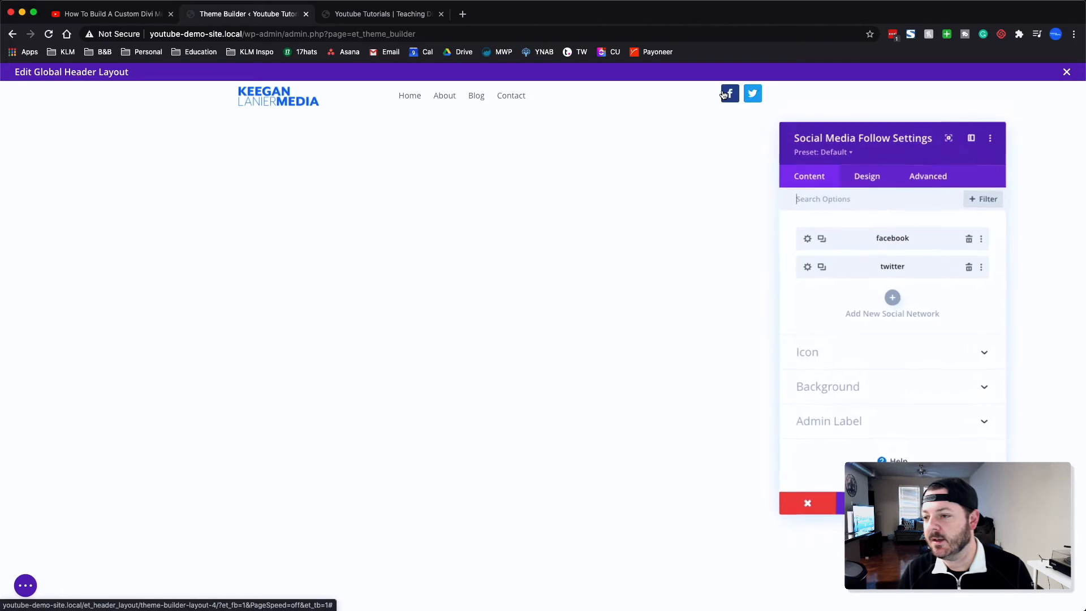
{"action": "left_click", "coordinate": [808, 239]}
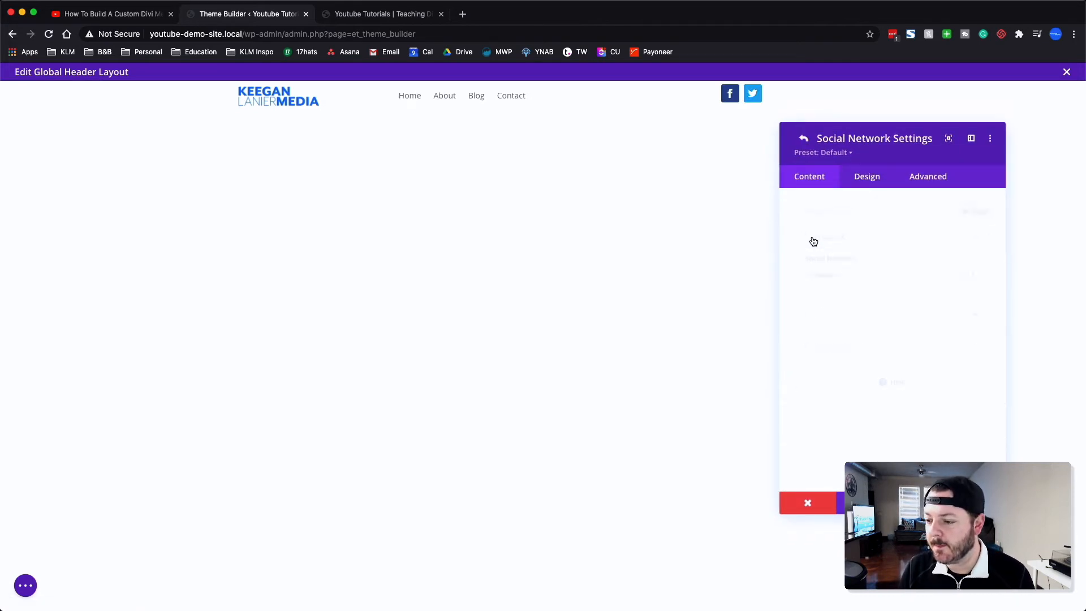
{"action": "left_click", "coordinate": [854, 346]}
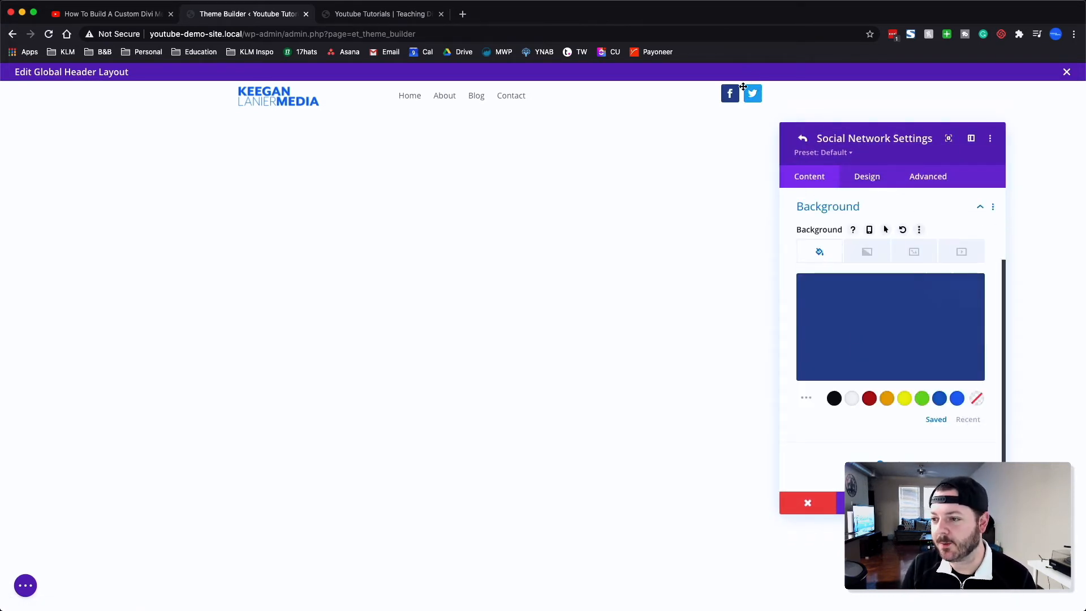
{"action": "mouse_move", "coordinate": [931, 300]}
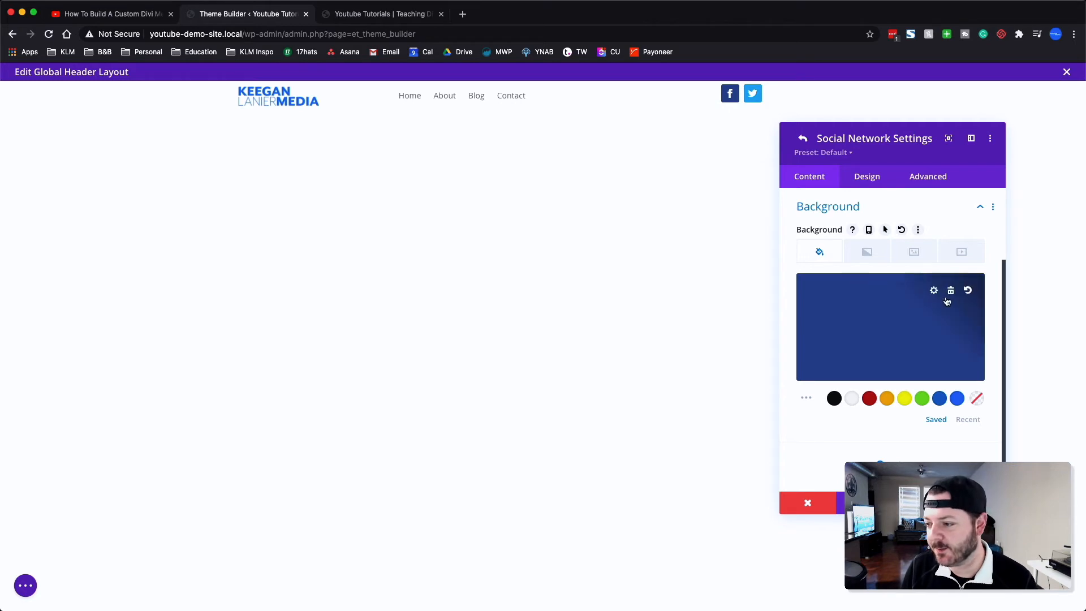
{"action": "left_click", "coordinate": [952, 291]}
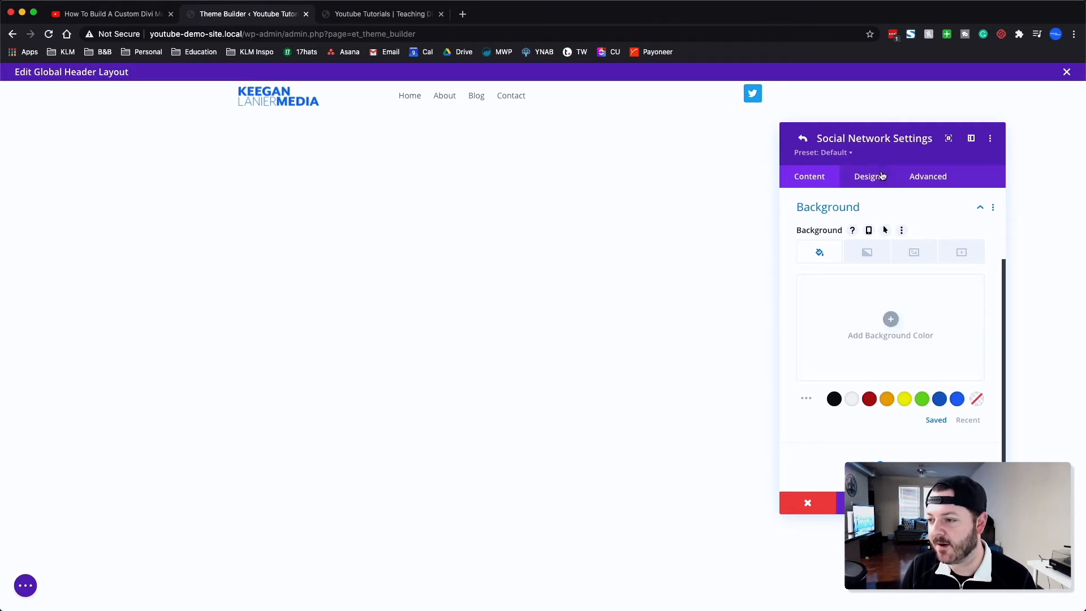
Step: Set the icon color of the whole Social Media Follow module to the saved blue #1877f2
{"action": "left_click", "coordinate": [803, 138]}
{"action": "left_click", "coordinate": [857, 176]}
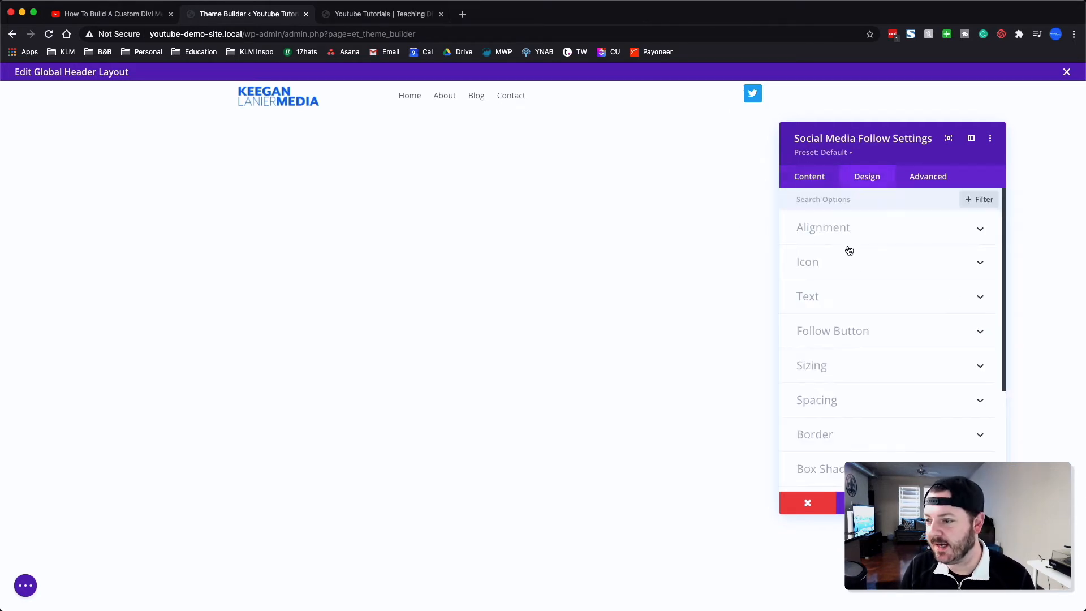
{"action": "left_click", "coordinate": [839, 261]}
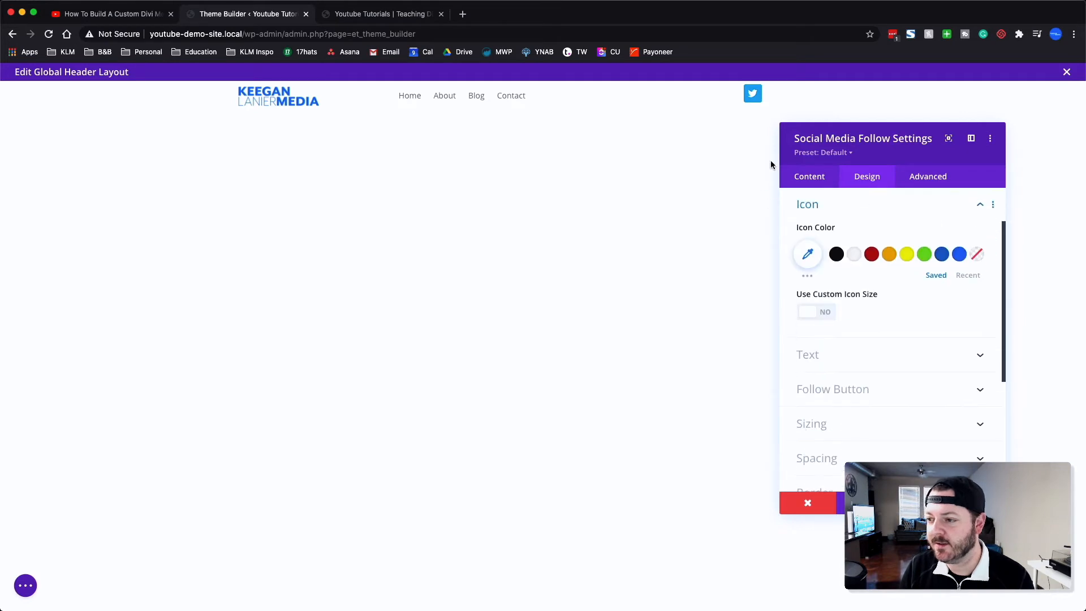
{"action": "left_click", "coordinate": [959, 255]}
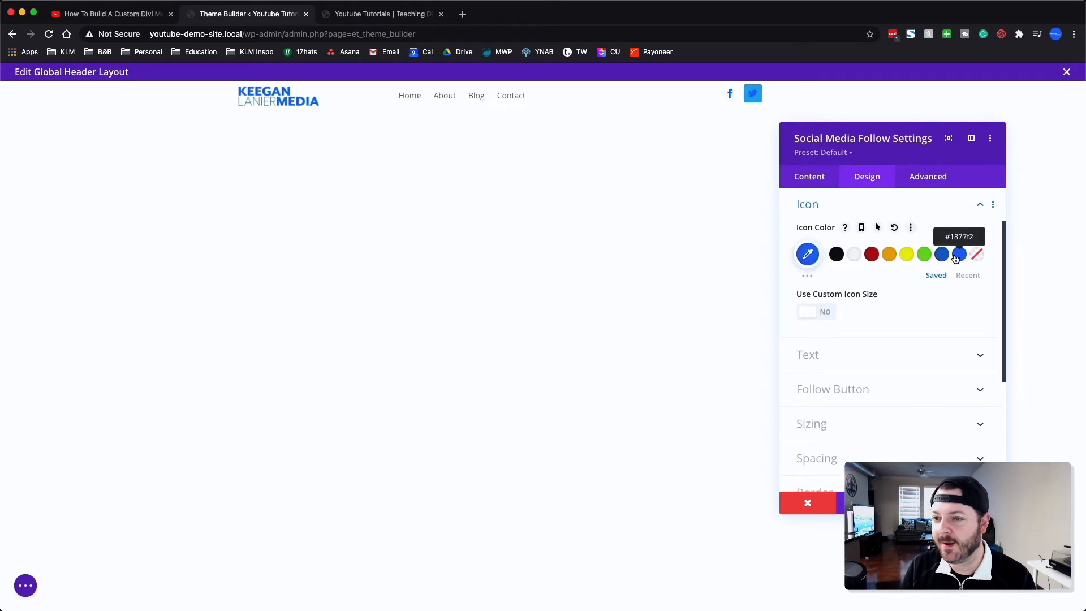
Step: Remove the background color from the Twitter icon in the Social Media Follow module
{"action": "left_click", "coordinate": [809, 177]}
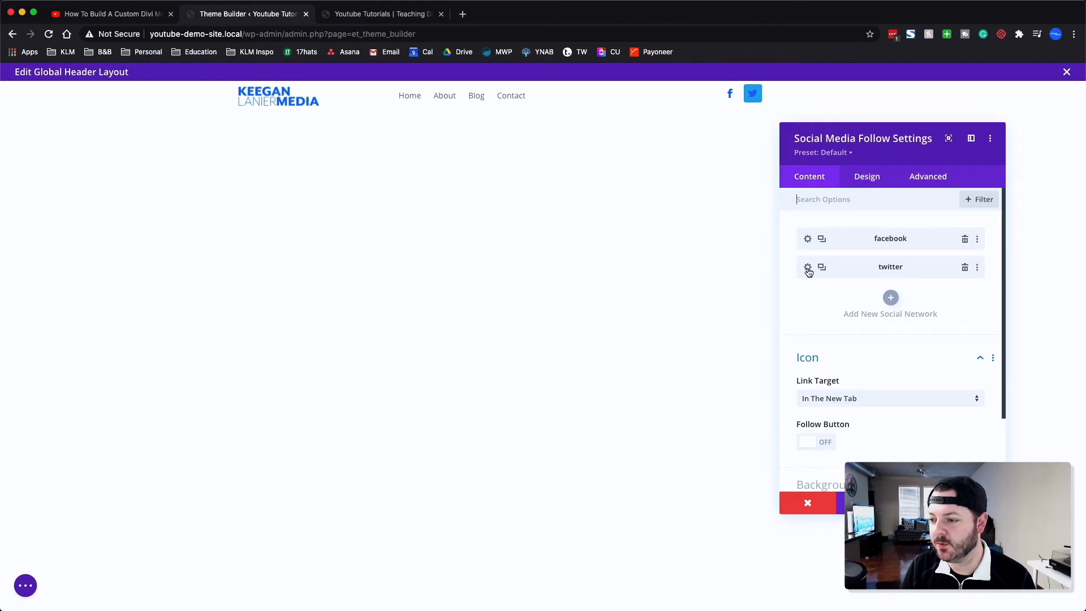
{"action": "left_click", "coordinate": [808, 271]}
{"action": "left_click", "coordinate": [851, 346]}
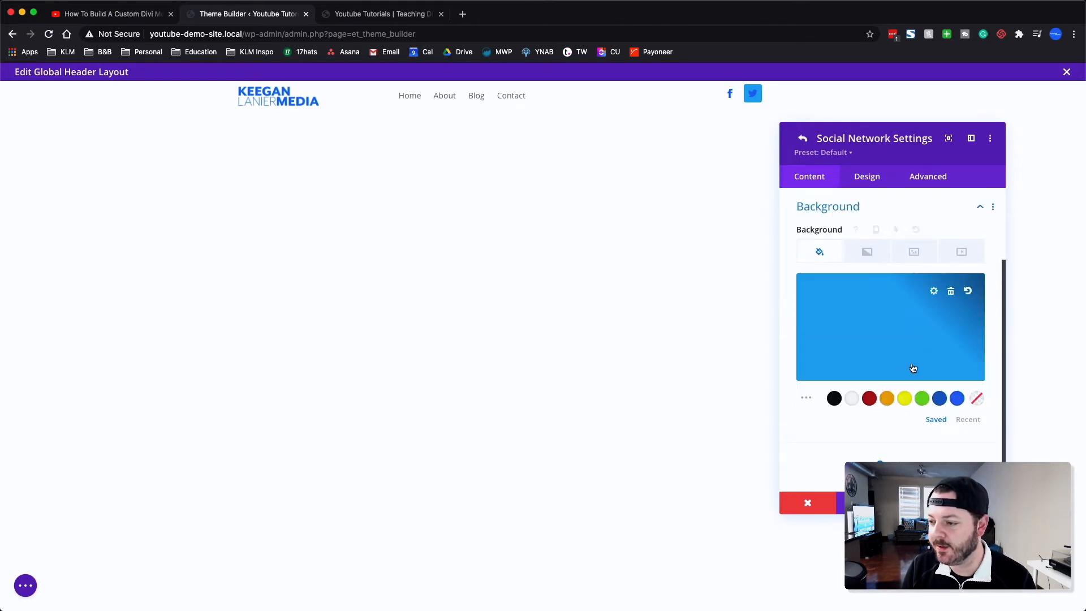
{"action": "left_click", "coordinate": [952, 290]}
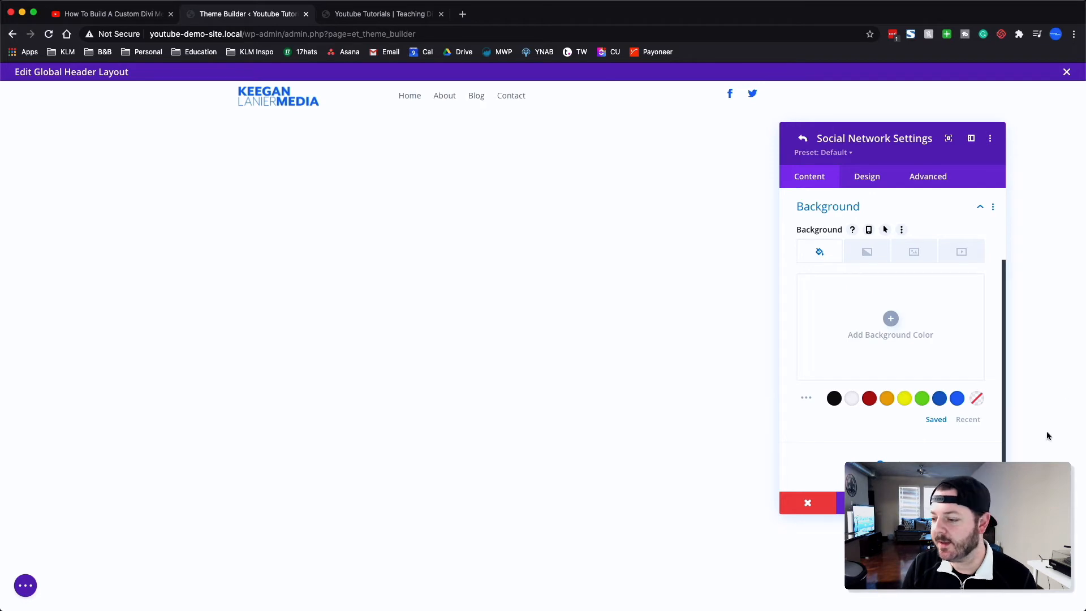
Step: Try 0px padding on all sides of the Twitter icon and clear the values again
{"action": "left_click", "coordinate": [866, 176]}
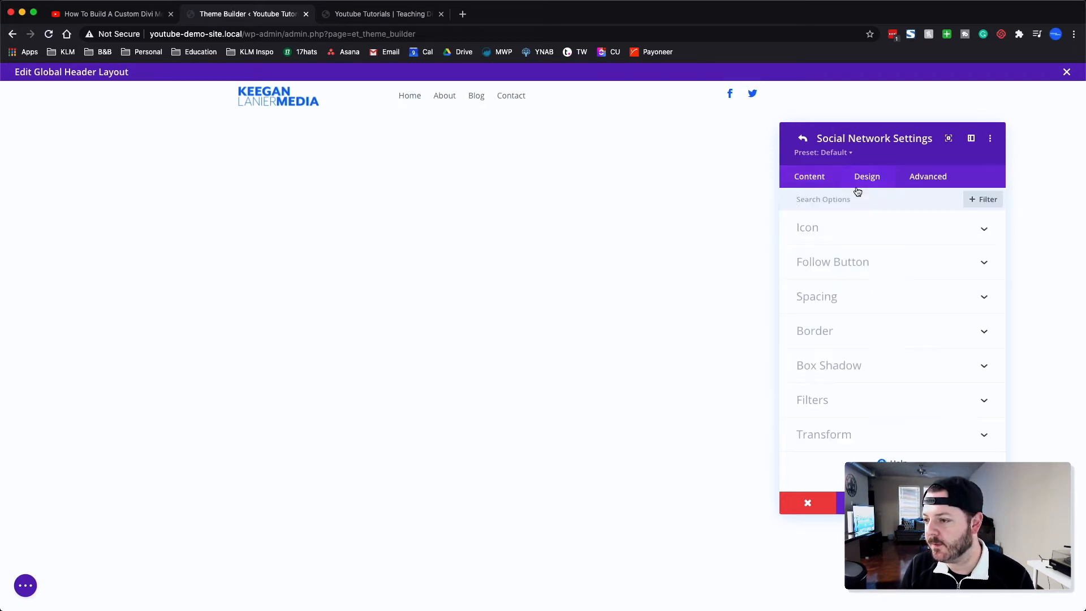
{"action": "left_click", "coordinate": [827, 298]}
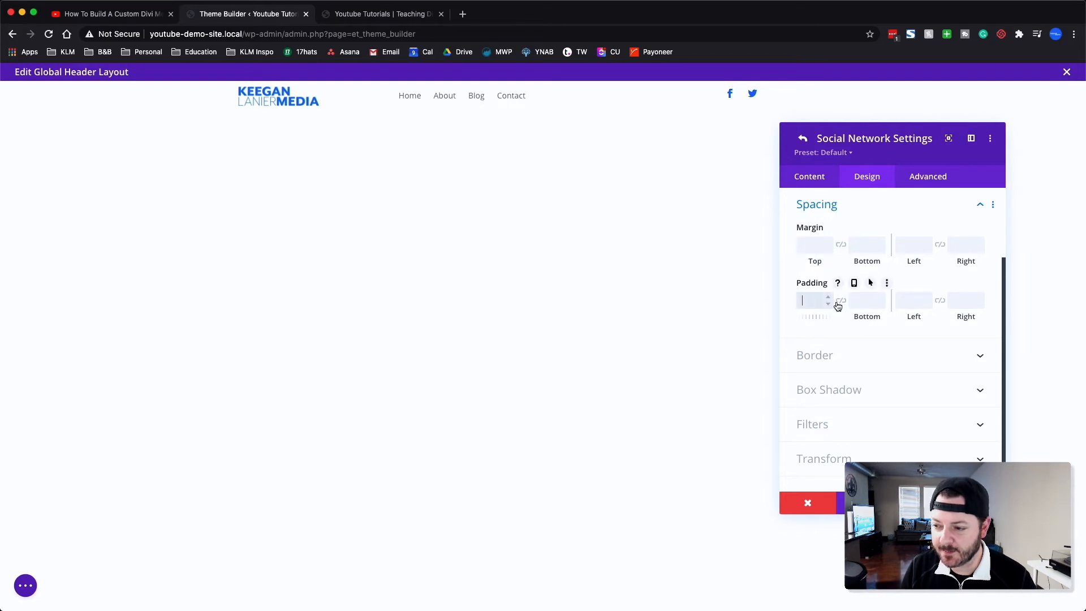
{"action": "left_click", "coordinate": [809, 301]}
{"action": "type", "text": "0px"}
{"action": "left_click", "coordinate": [905, 301]}
{"action": "type", "text": "0px"}
{"action": "double_click", "coordinate": [909, 300]}
{"action": "key", "text": "BackSpace"}
{"action": "double_click", "coordinate": [808, 300]}
{"action": "key", "text": "BackSpace"}
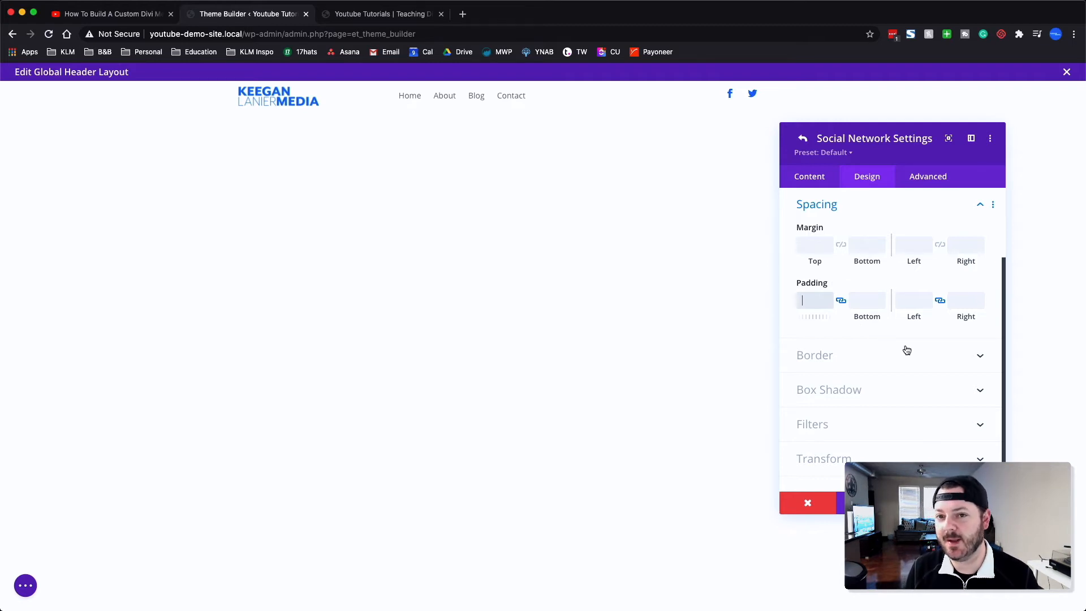
Step: Close the Social Media Follow settings and set the menu module's text alignment to center
{"action": "left_click", "coordinate": [803, 138]}
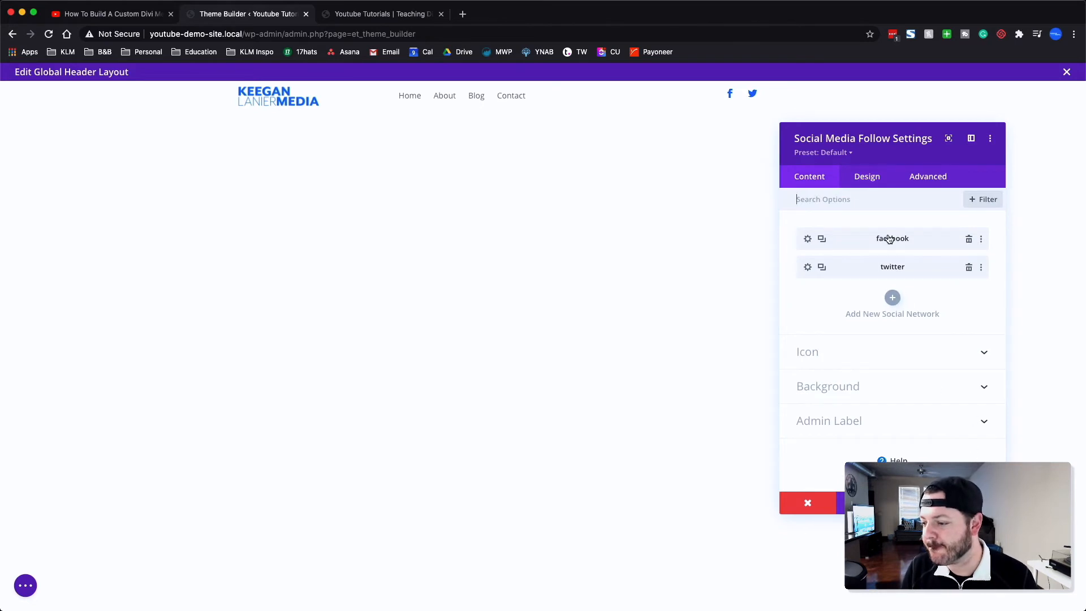
{"action": "key", "text": "Escape"}
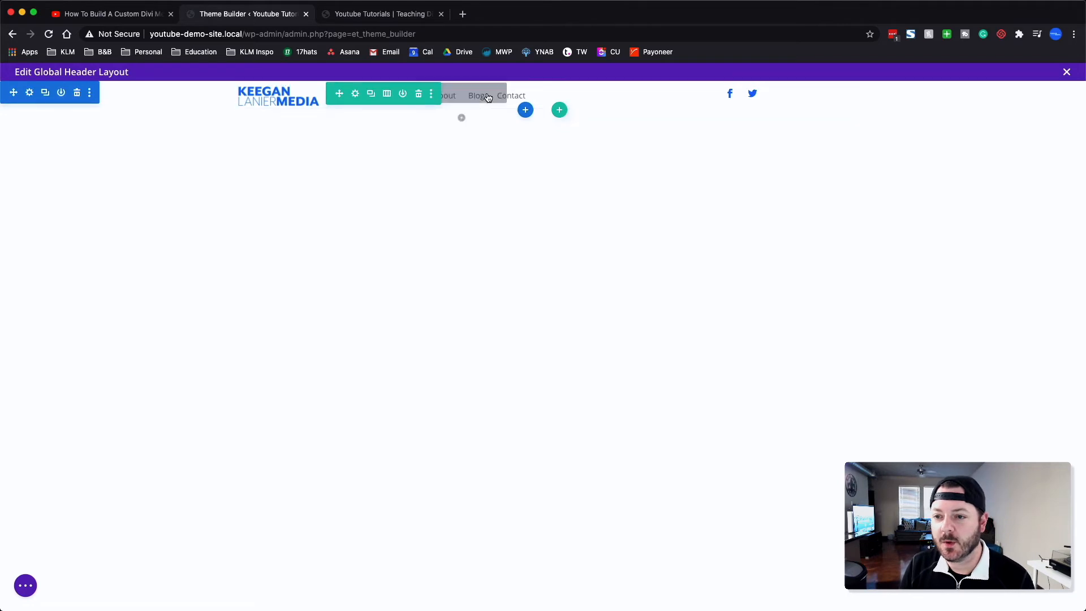
{"action": "left_click", "coordinate": [442, 95]}
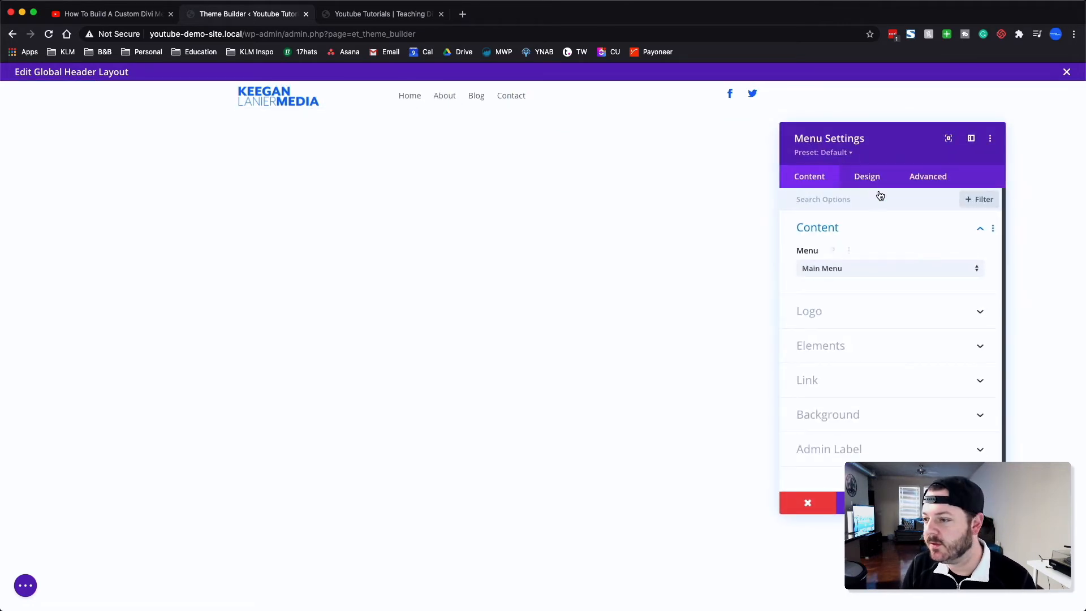
{"action": "left_click", "coordinate": [867, 177]}
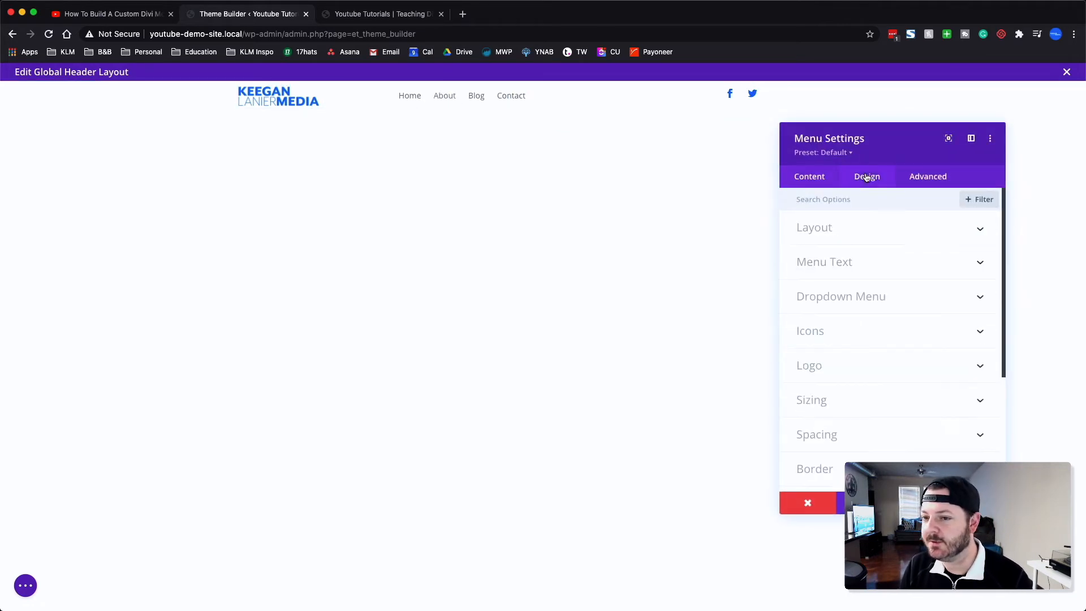
{"action": "left_click", "coordinate": [847, 261]}
{"action": "scroll", "coordinate": [896, 311], "scroll_direction": "down", "scroll_amount": 10}
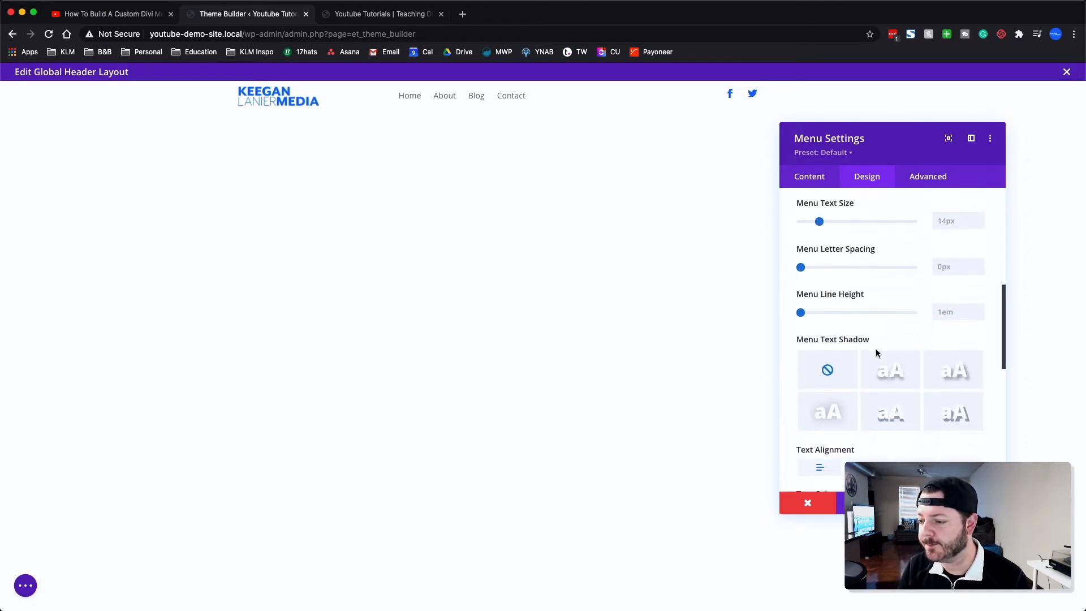
{"action": "left_click", "coordinate": [867, 372]}
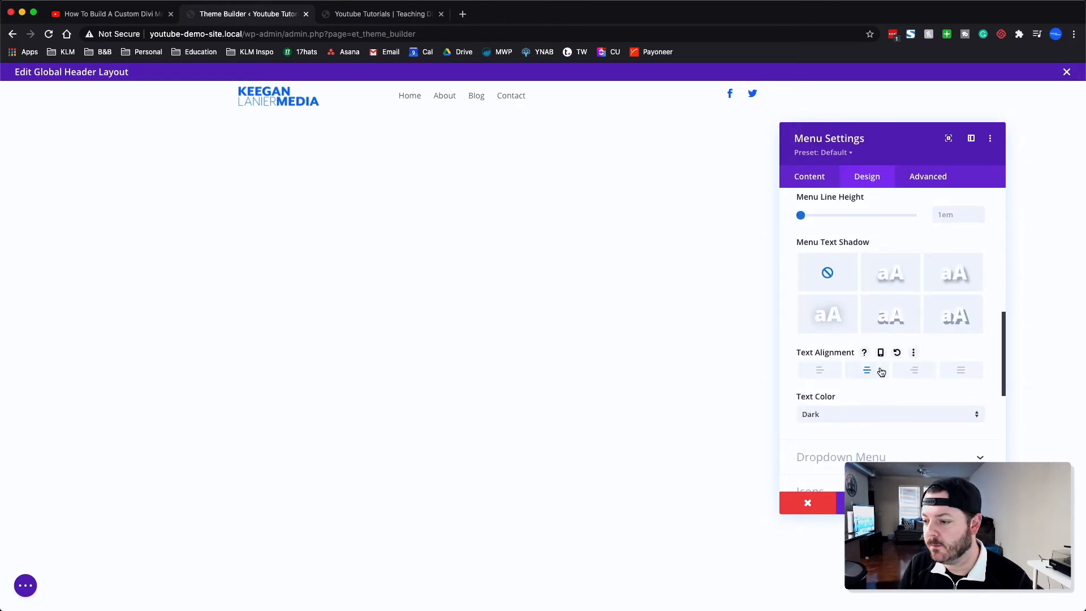
{"action": "left_click", "coordinate": [716, 329]}
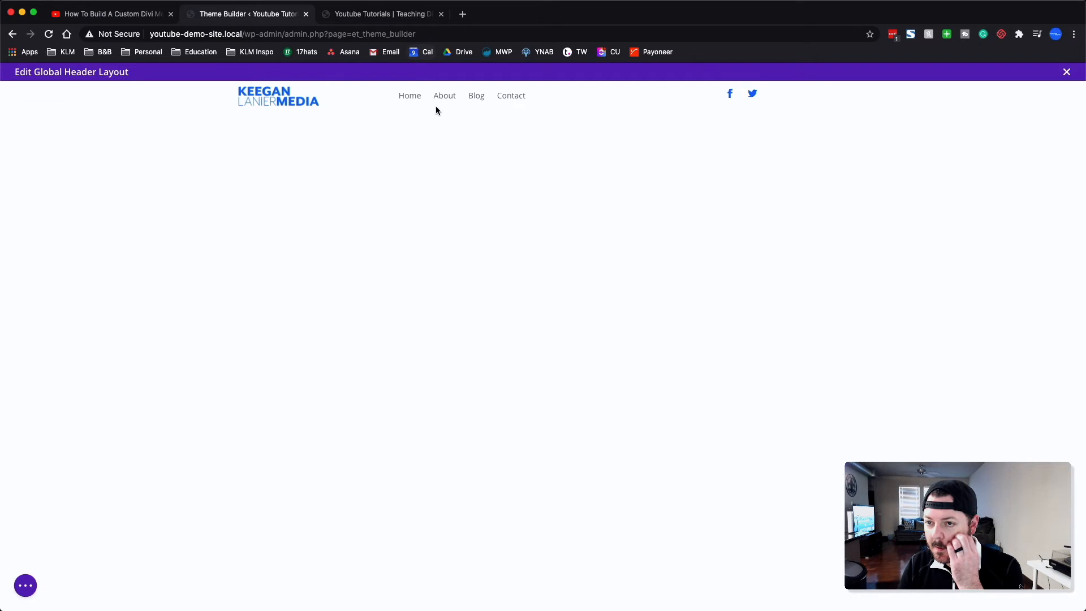
Step: Add justify-content:center; to the main element CSS of the header row's second column and save the row
{"action": "left_click", "coordinate": [357, 95]}
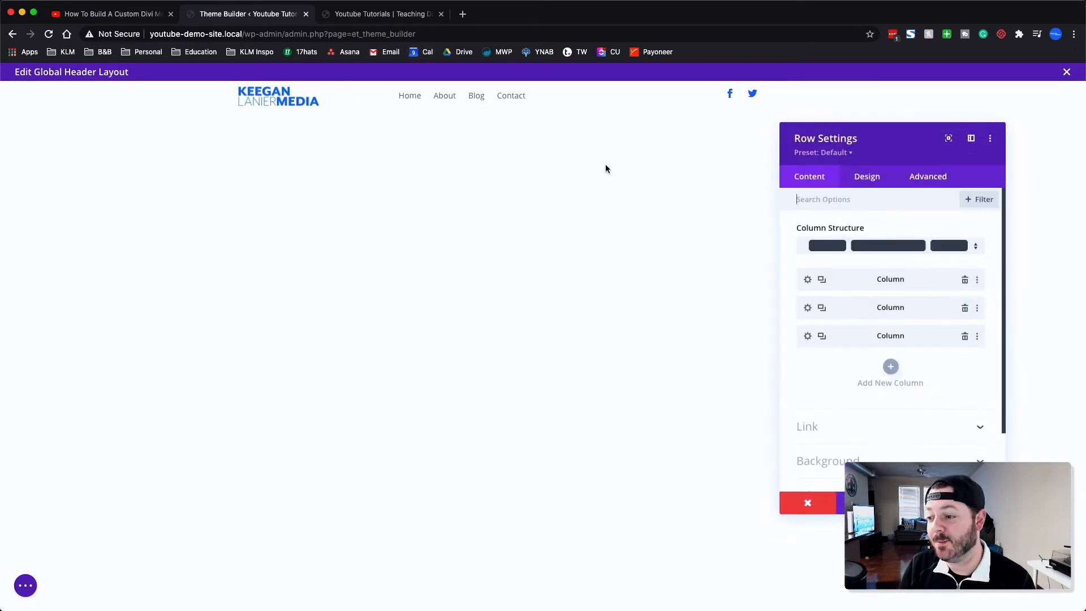
{"action": "left_click", "coordinate": [805, 309]}
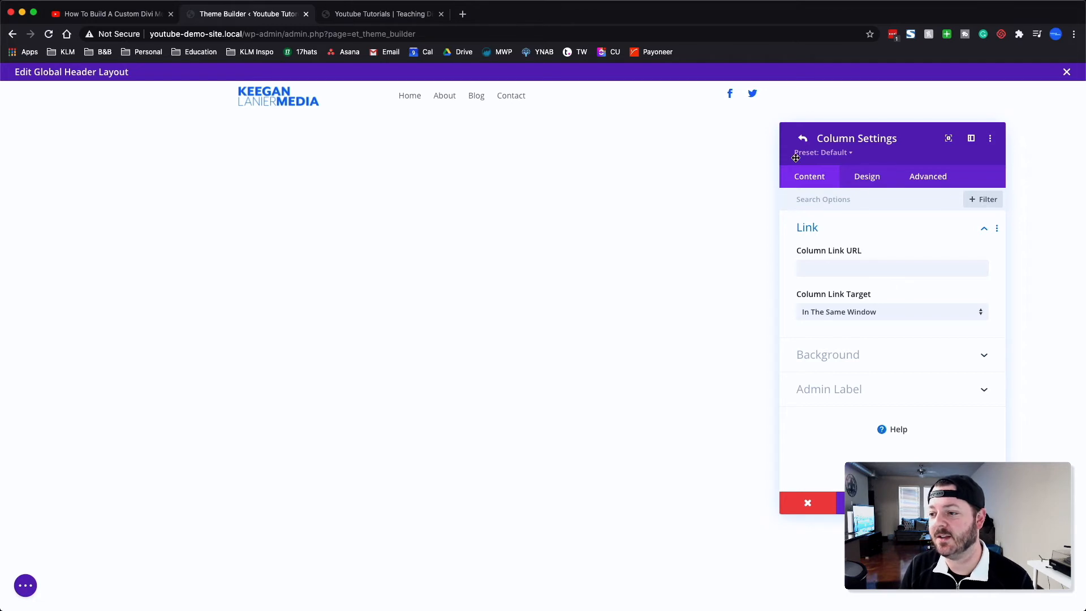
{"action": "left_click", "coordinate": [803, 139]}
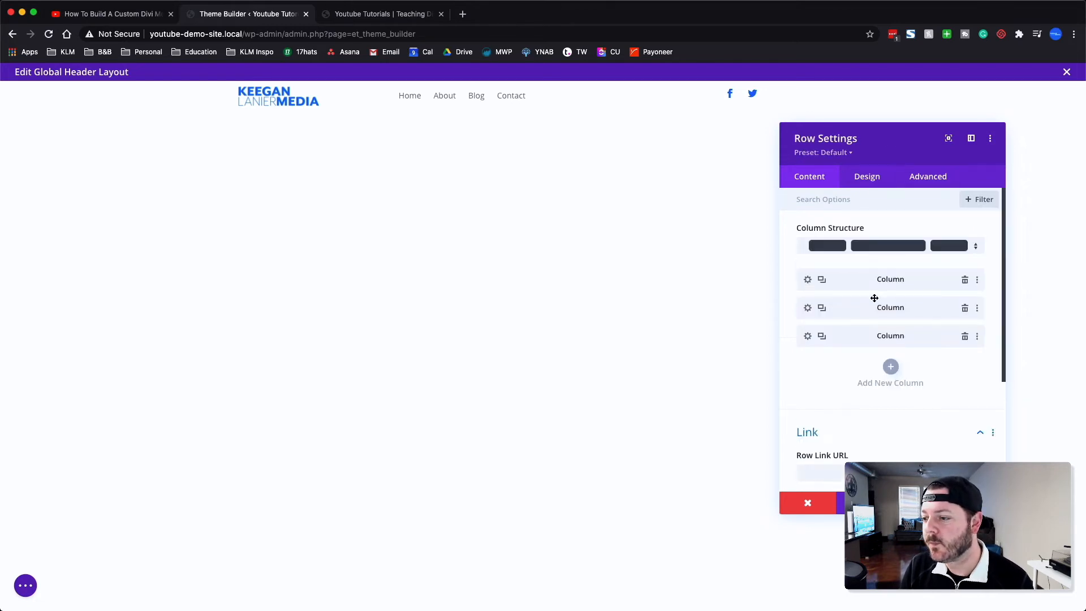
{"action": "left_click", "coordinate": [807, 310]}
{"action": "left_click", "coordinate": [919, 177]}
{"action": "left_click", "coordinate": [830, 265]}
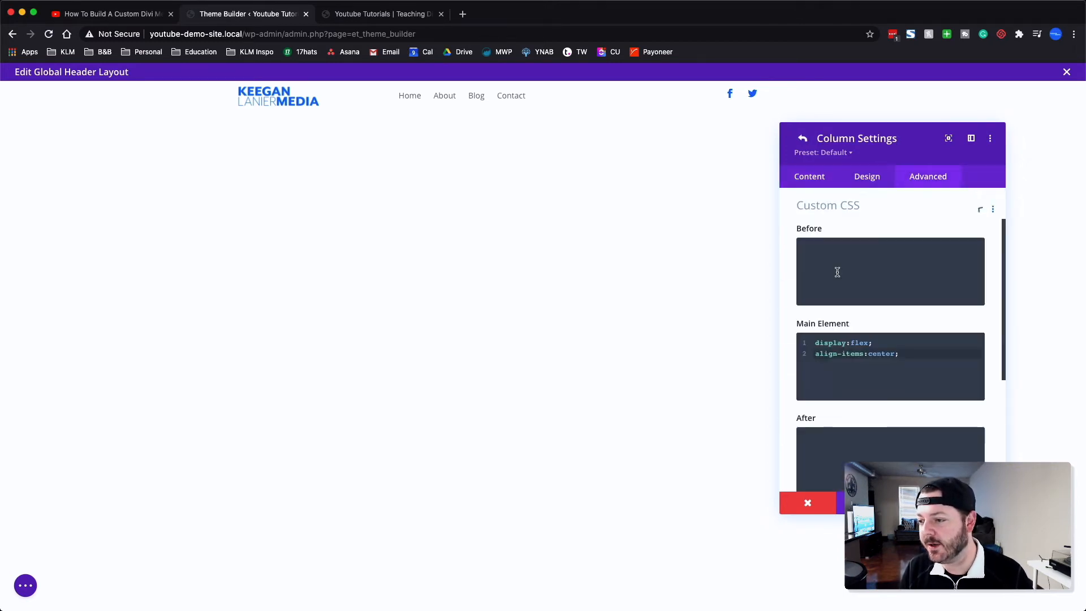
{"action": "left_click", "coordinate": [911, 352]}
{"action": "key", "text": "Return"}
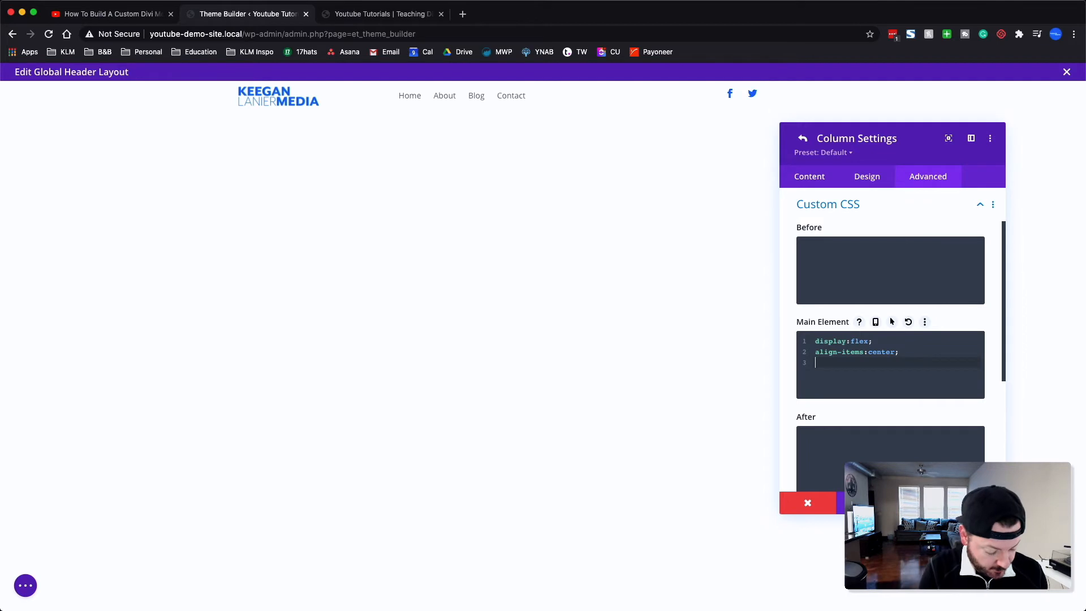
{"action": "type", "text": "justify-contenet:center;"}
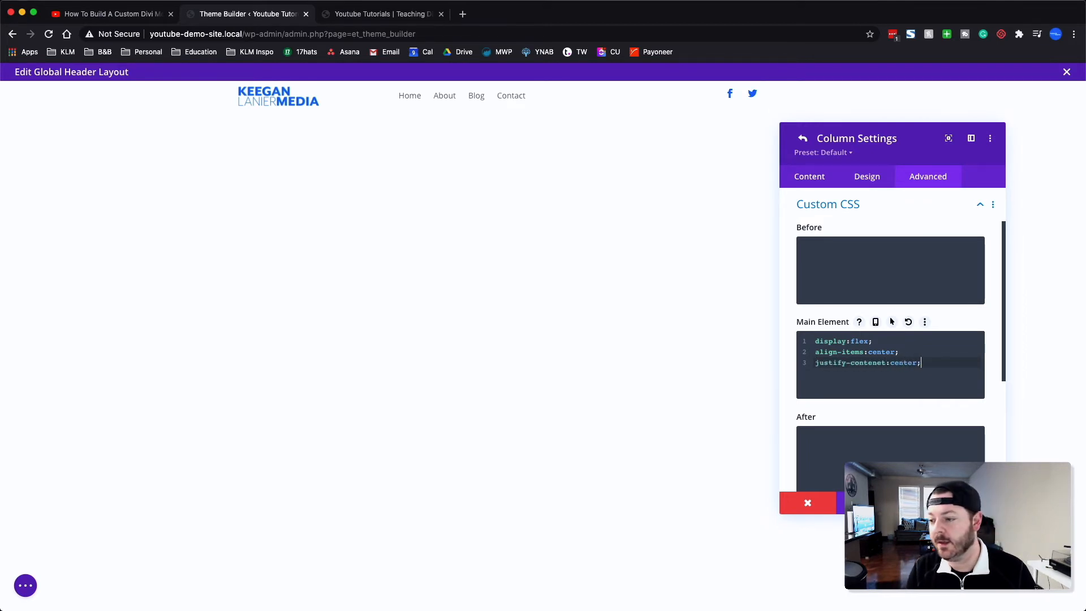
{"action": "mouse_move", "coordinate": [906, 363]}
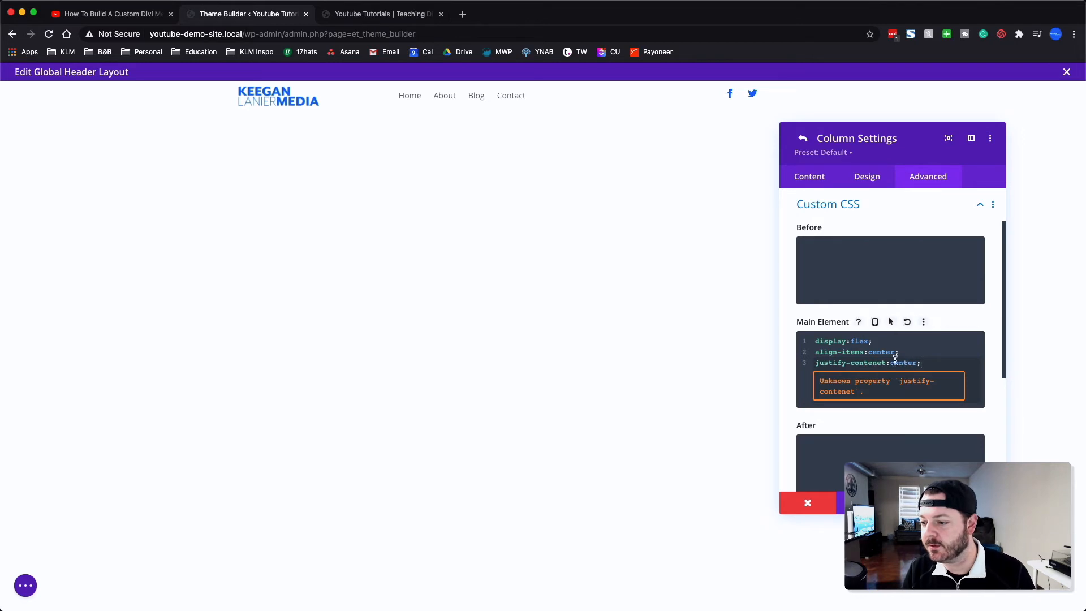
{"action": "key", "text": "BackSpace"}
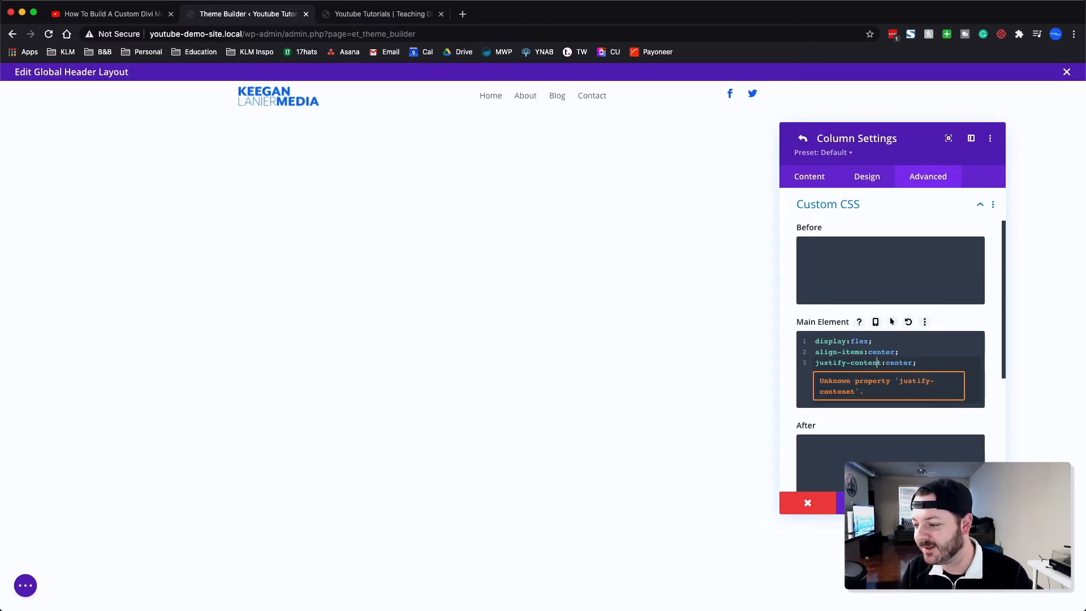
{"action": "left_click", "coordinate": [803, 138]}
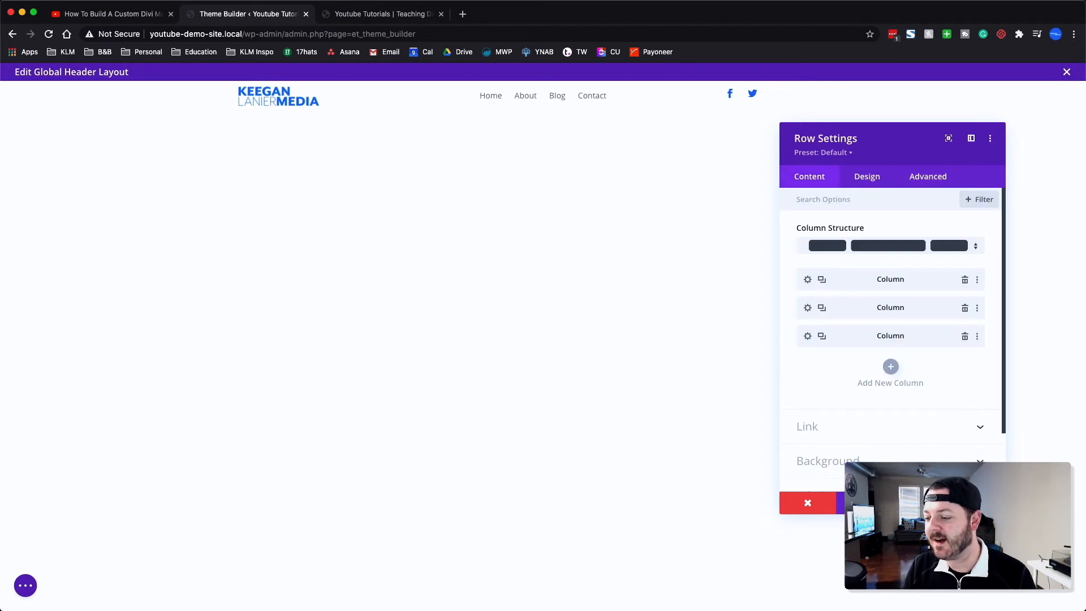
{"action": "left_click", "coordinate": [977, 503]}
{"action": "mouse_move", "coordinate": [471, 104]}
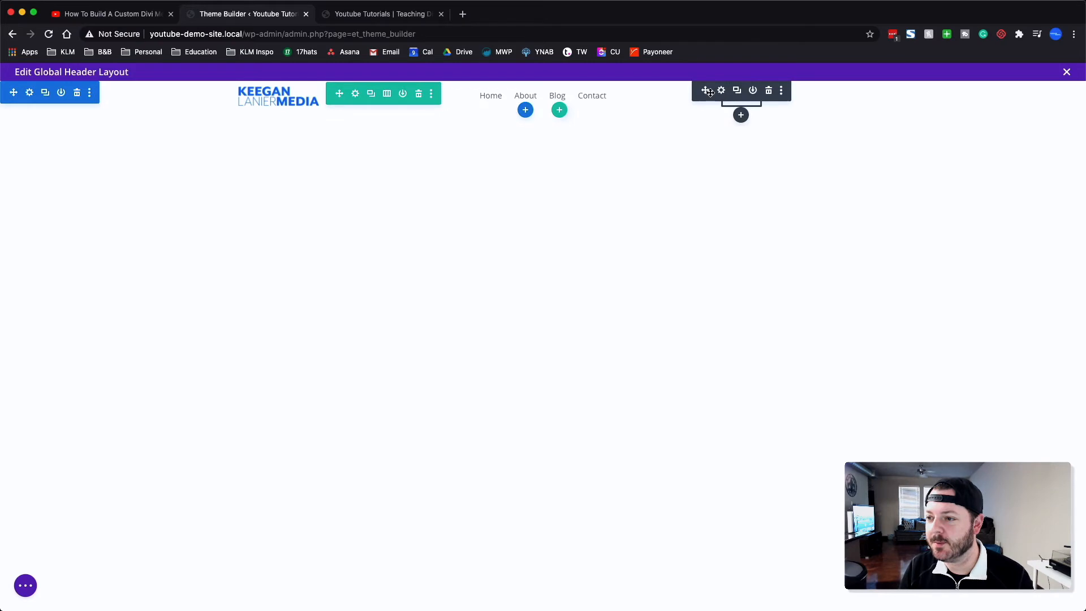
{"action": "left_click", "coordinate": [721, 92]}
{"action": "left_click", "coordinate": [880, 177]}
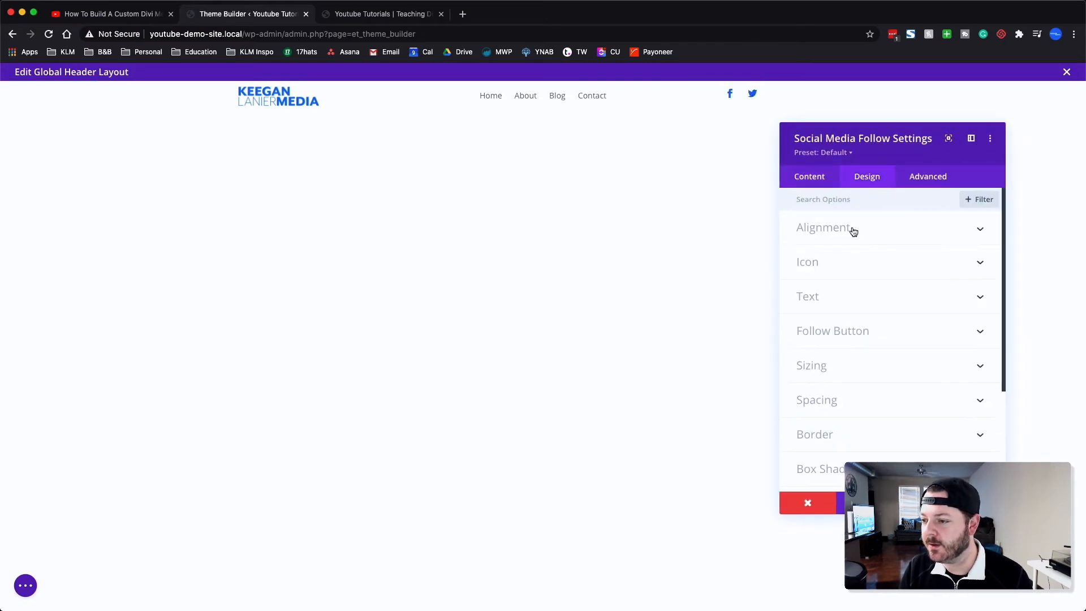
{"action": "left_click", "coordinate": [854, 231]}
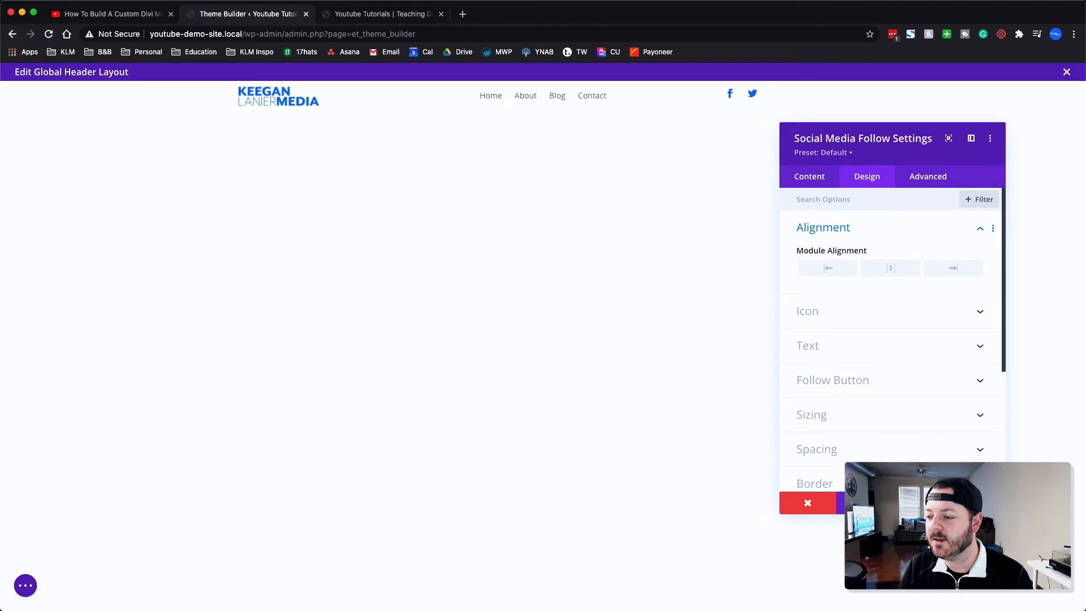
{"action": "key", "text": "Escape"}
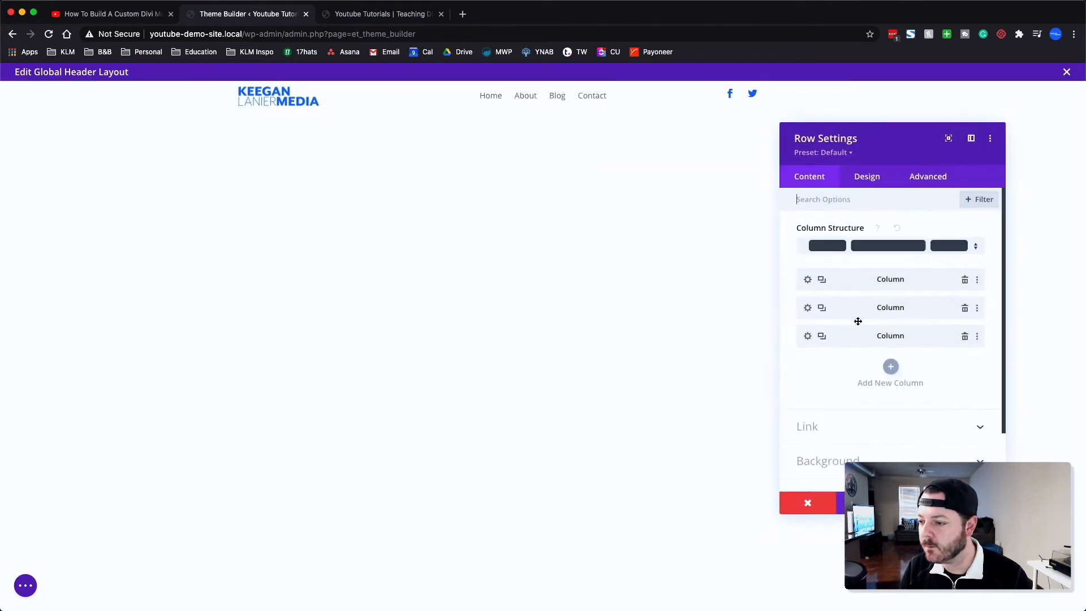
Step: Add justify-content:flex-end; to the main element CSS of the header row's third column and save the row
{"action": "left_click", "coordinate": [809, 335]}
{"action": "left_click", "coordinate": [940, 177]}
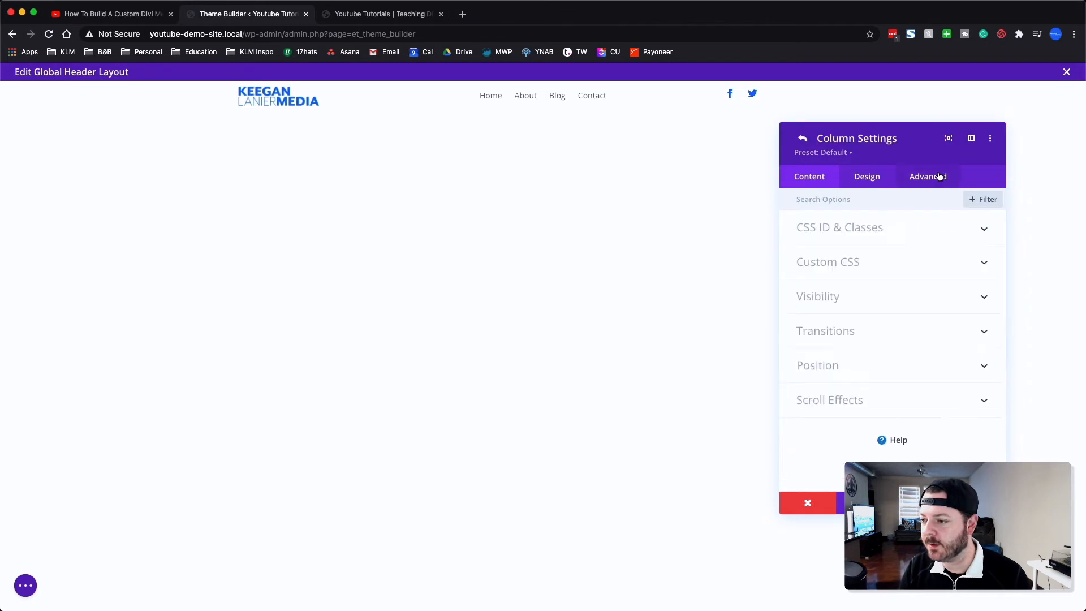
{"action": "left_click", "coordinate": [832, 261]}
{"action": "left_click", "coordinate": [922, 357]}
{"action": "key", "text": "Return"}
{"action": "type", "text": "justify-content:fl"}
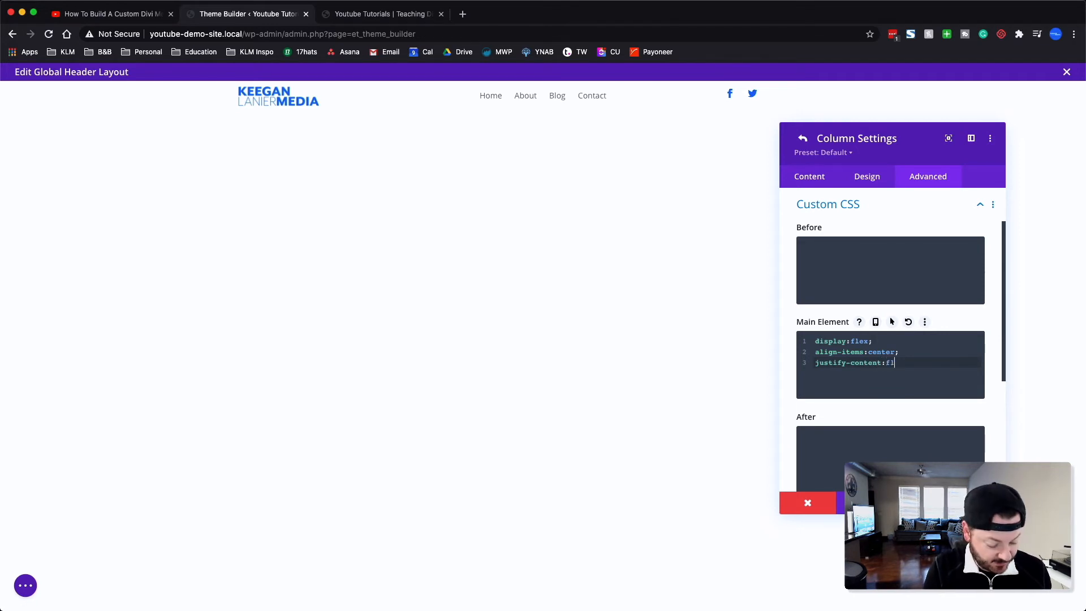
{"action": "type", "text": "ex-end;"}
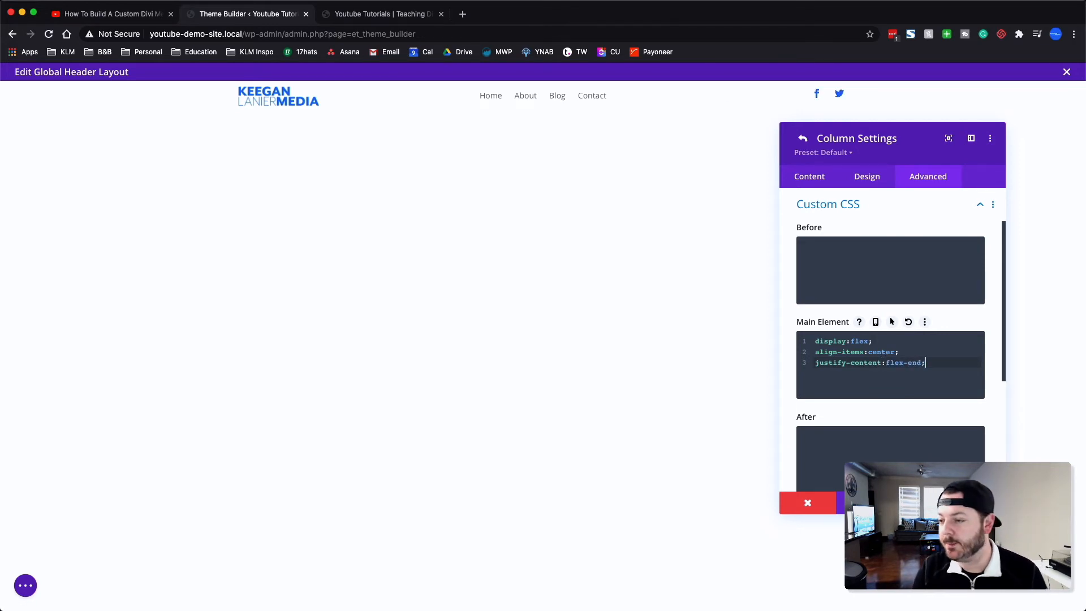
{"action": "left_click", "coordinate": [978, 503]}
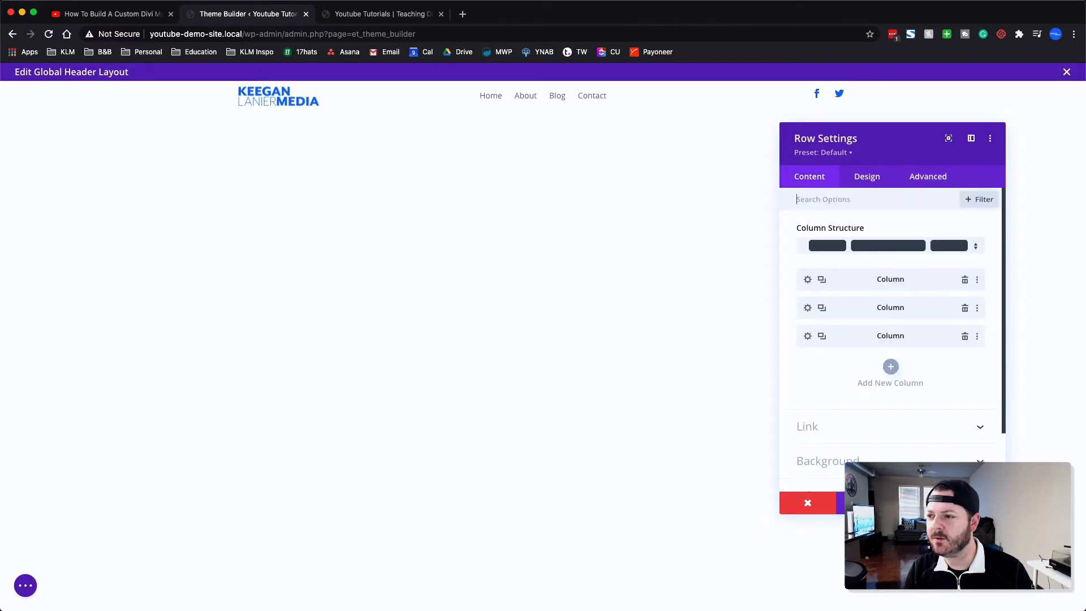
{"action": "left_click", "coordinate": [978, 503]}
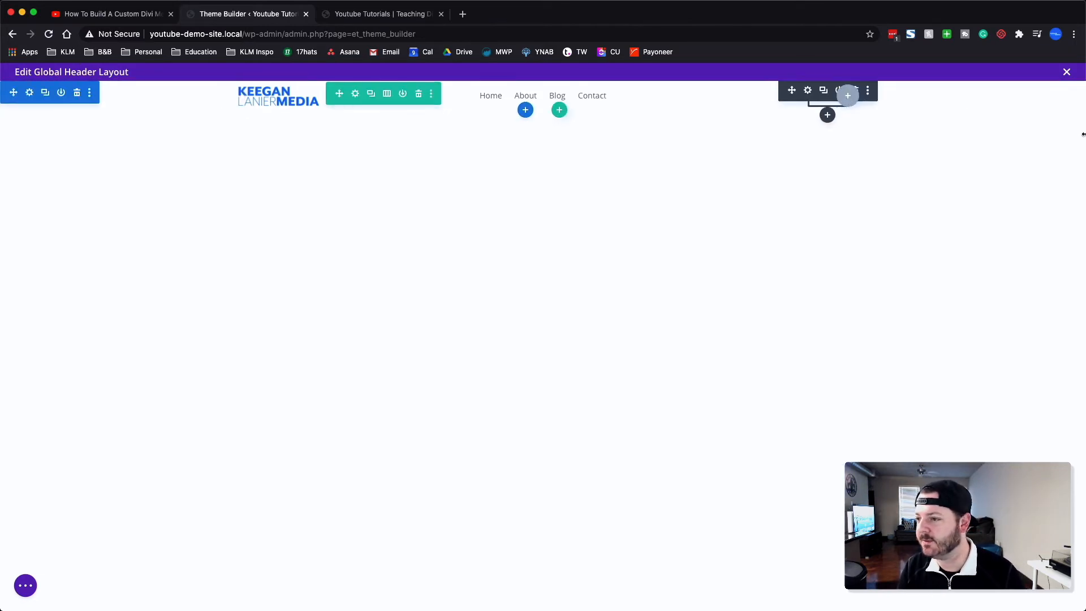
Step: Set the header row's top and bottom padding to 15px and save the row
{"action": "left_click", "coordinate": [357, 95]}
{"action": "left_click", "coordinate": [867, 177]}
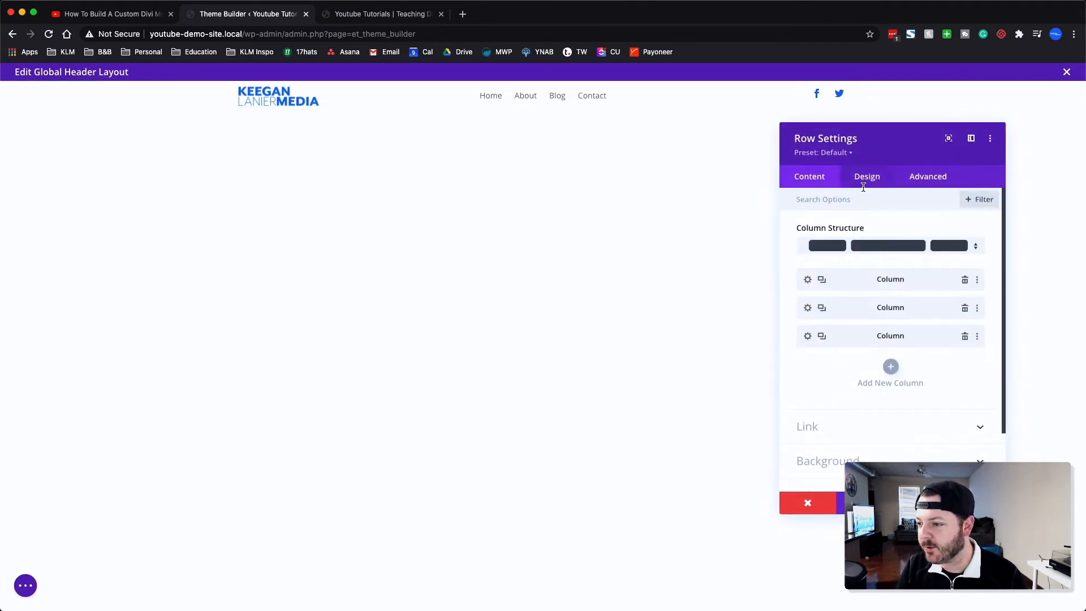
{"action": "left_click", "coordinate": [824, 259]}
{"action": "left_click_drag", "start_coordinate": [830, 301], "coordinate": [831, 299]}
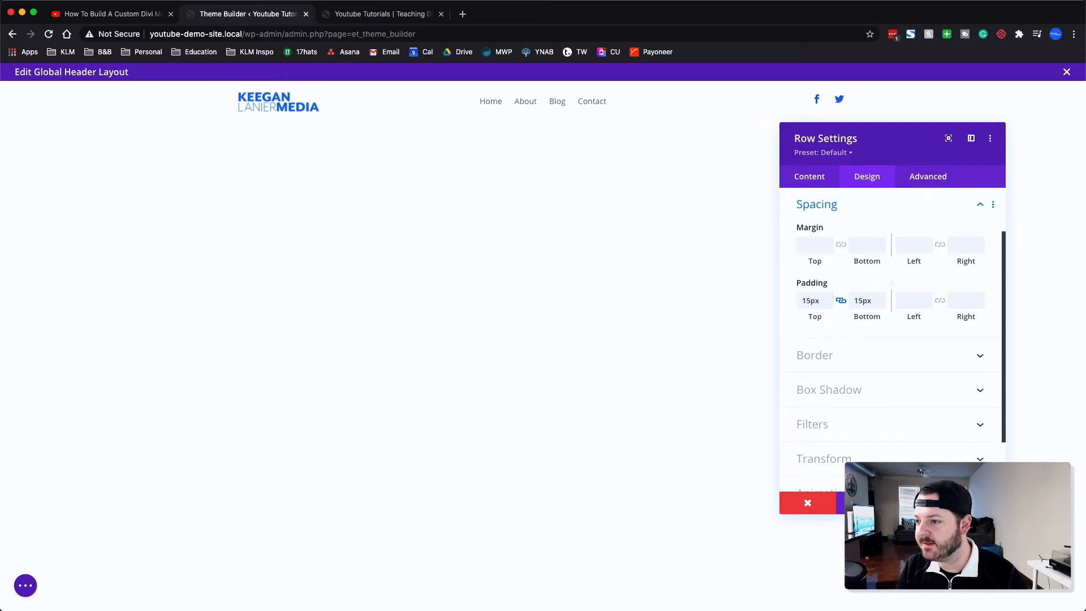
{"action": "left_click", "coordinate": [400, 130]}
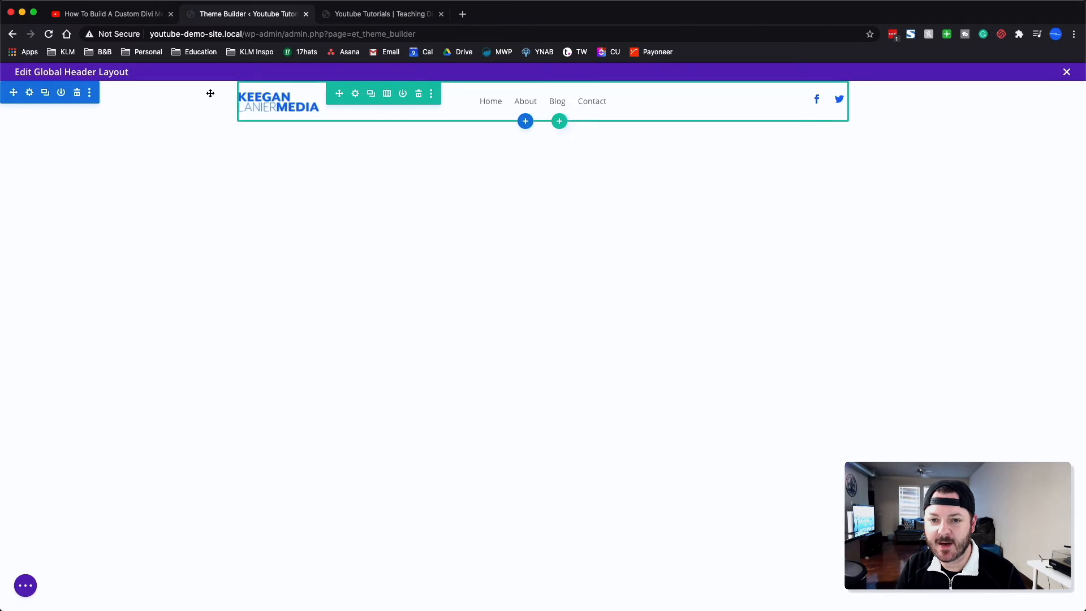
Step: Set the header section's background color to white, #ffffff, and save the section
{"action": "left_click", "coordinate": [29, 93]}
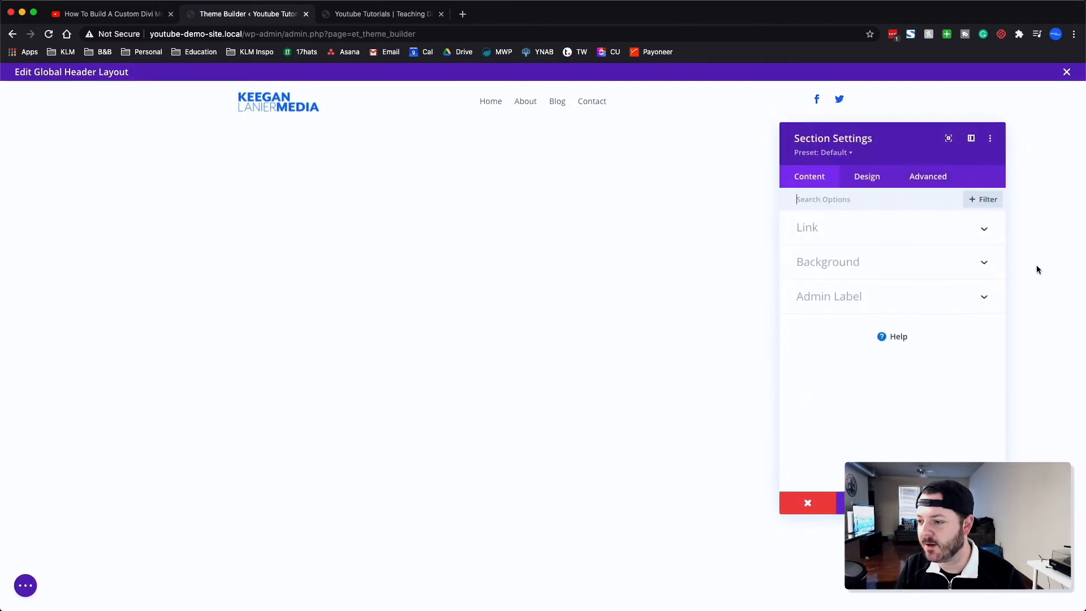
{"action": "left_click", "coordinate": [910, 274]}
{"action": "left_click", "coordinate": [853, 399]}
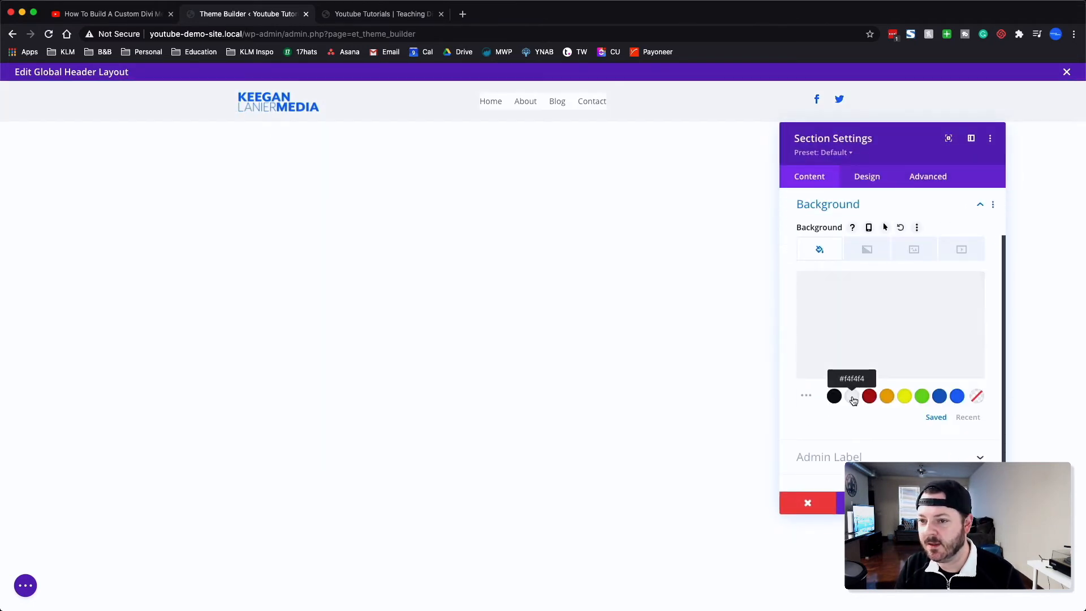
{"action": "left_click", "coordinate": [816, 306]}
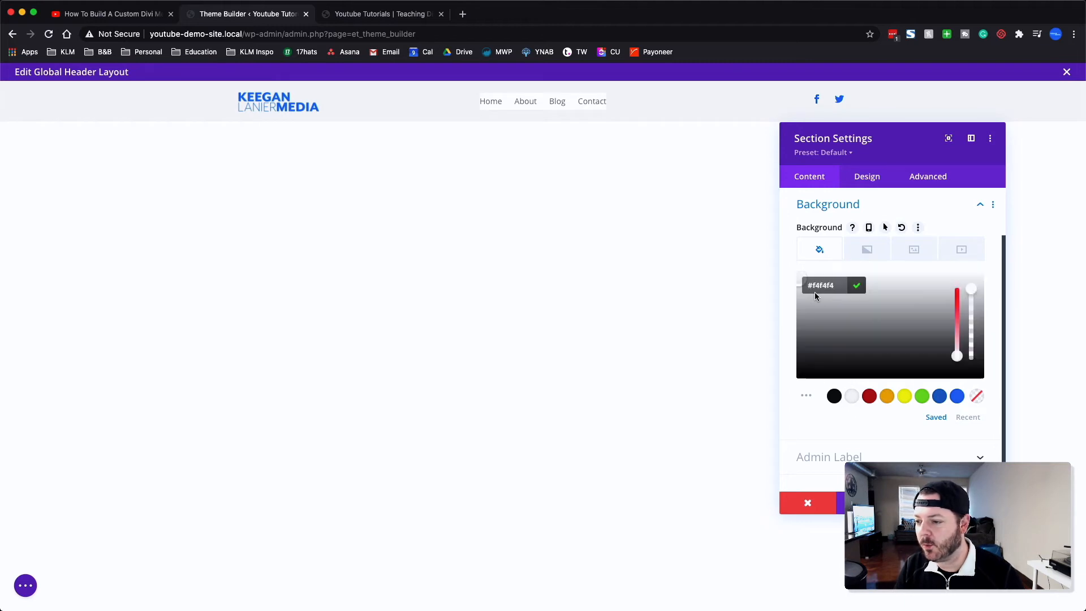
{"action": "left_click_drag", "start_coordinate": [800, 279], "coordinate": [768, 242]}
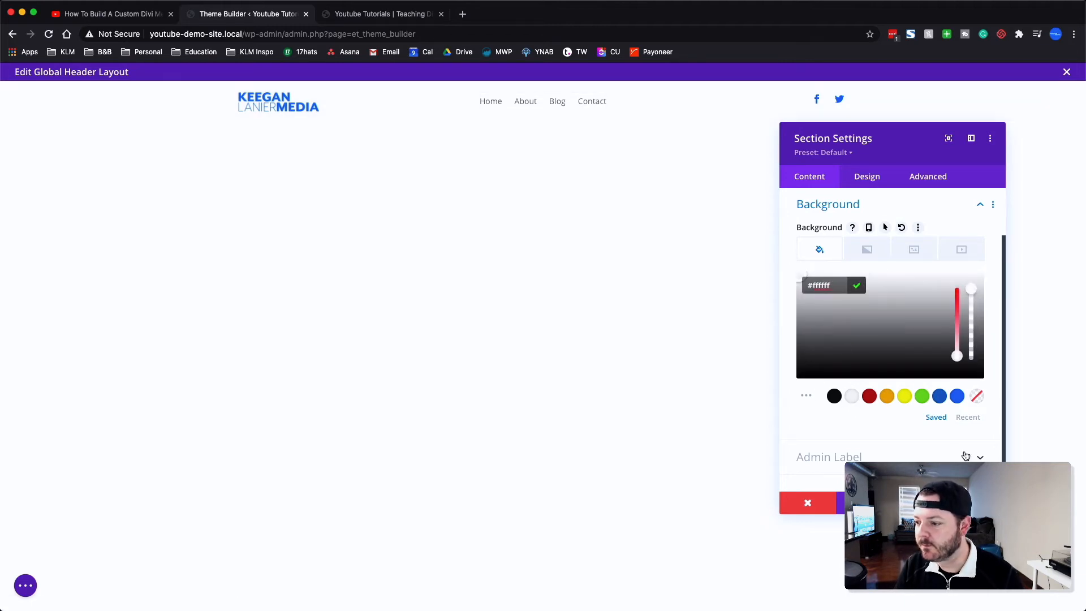
{"action": "left_click", "coordinate": [978, 503]}
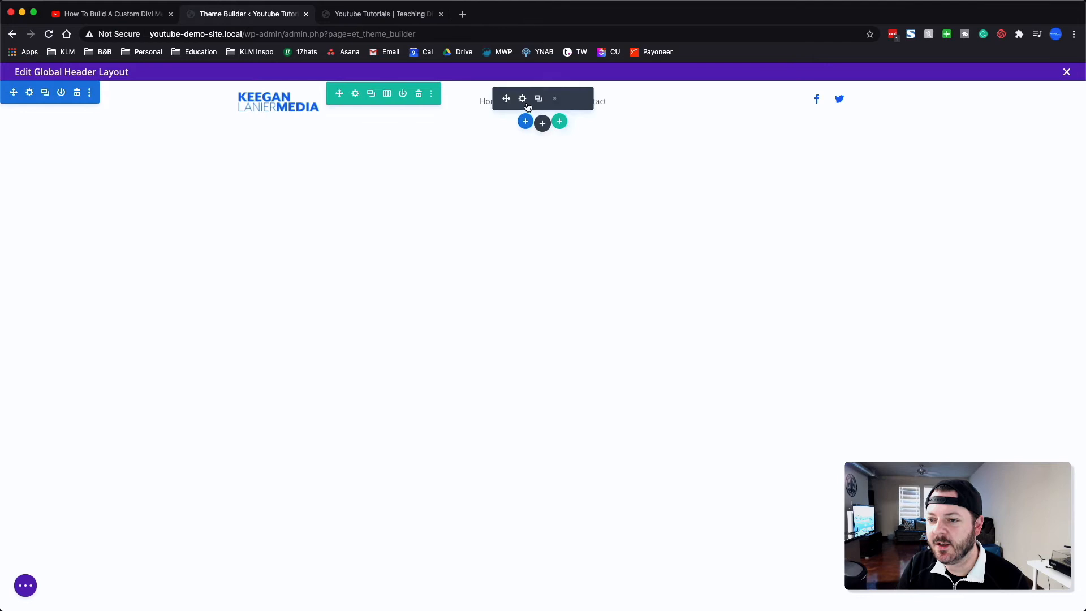
Step: Change the menu module's font to Poppins in its menu text design settings
{"action": "left_click", "coordinate": [522, 99]}
{"action": "left_click", "coordinate": [868, 177]}
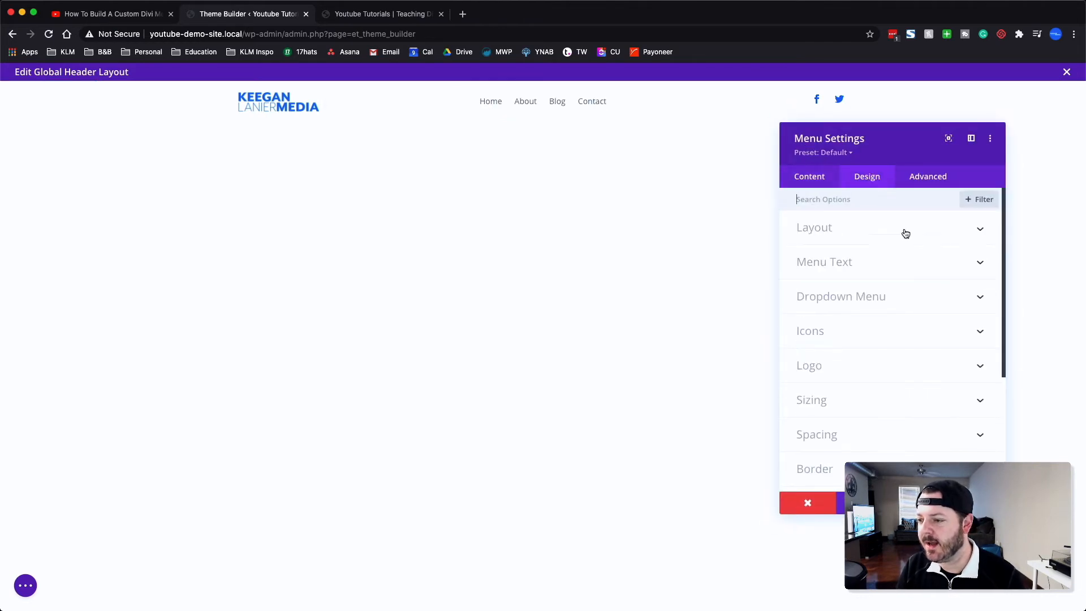
{"action": "left_click", "coordinate": [850, 273]}
{"action": "scroll", "coordinate": [877, 305], "scroll_direction": "down", "scroll_amount": 2}
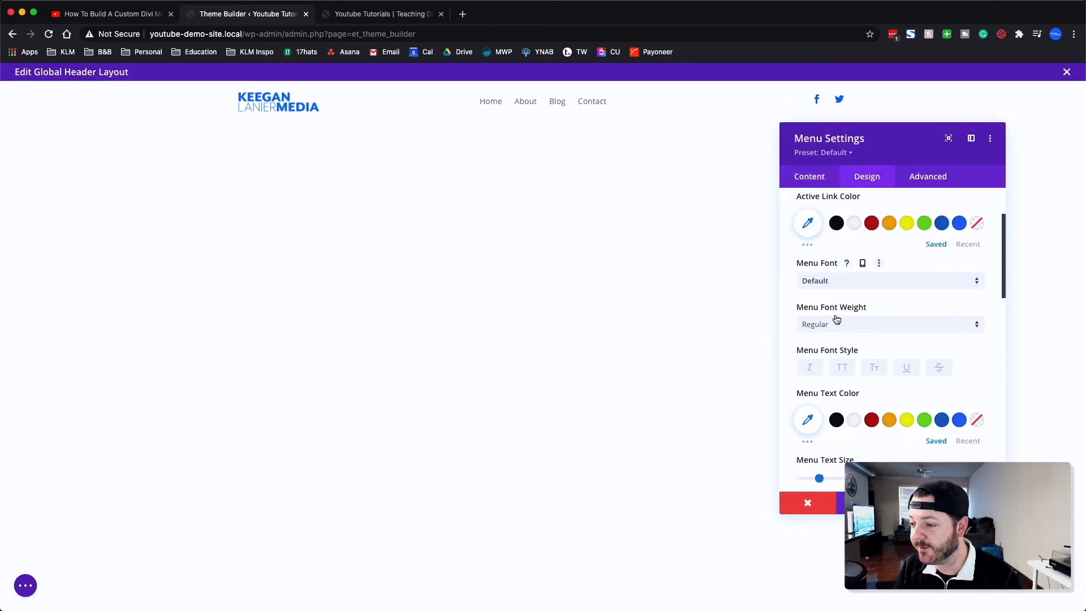
{"action": "left_click", "coordinate": [846, 282]}
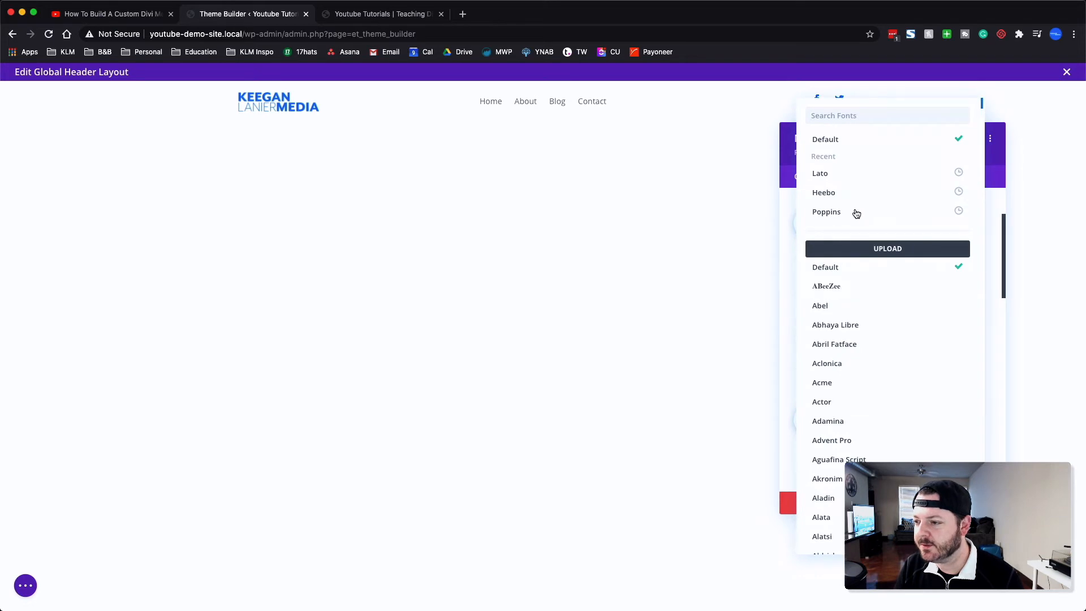
{"action": "left_click", "coordinate": [857, 213]}
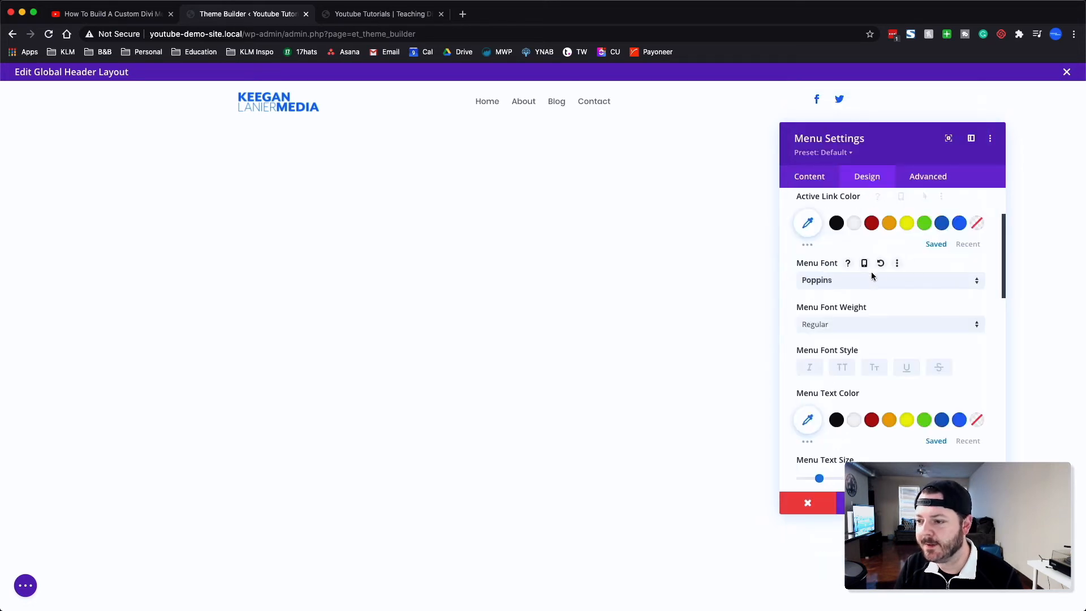
Step: Increase the menu text size to 17px
{"action": "scroll", "coordinate": [871, 272], "scroll_direction": "down", "scroll_amount": 2}
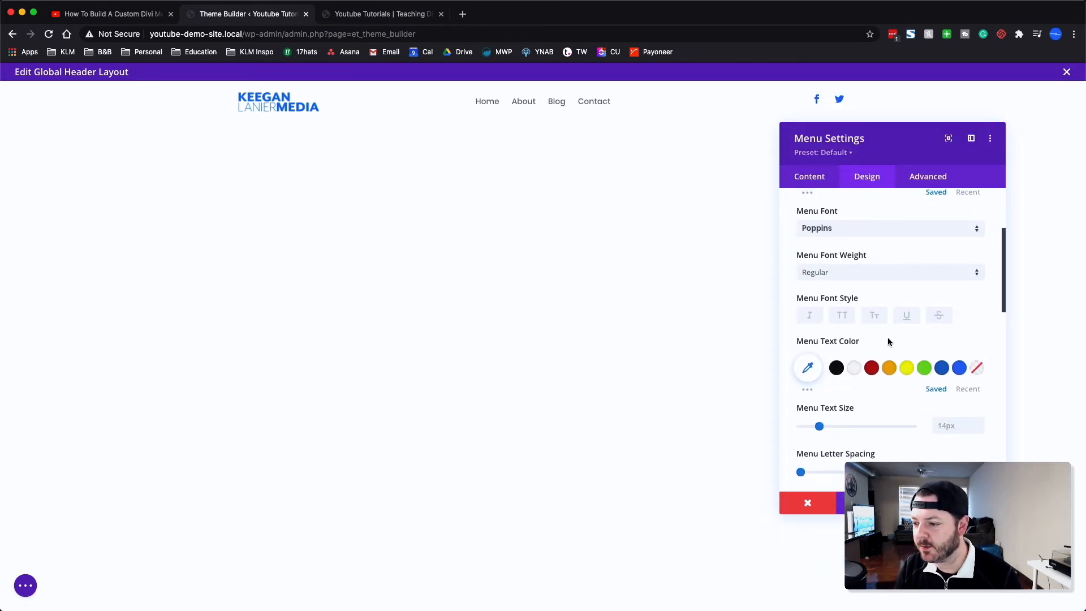
{"action": "scroll", "coordinate": [888, 337], "scroll_direction": "down", "scroll_amount": 2}
{"action": "left_click", "coordinate": [979, 328]}
{"action": "left_click", "coordinate": [980, 328]}
{"action": "left_click", "coordinate": [980, 328]}
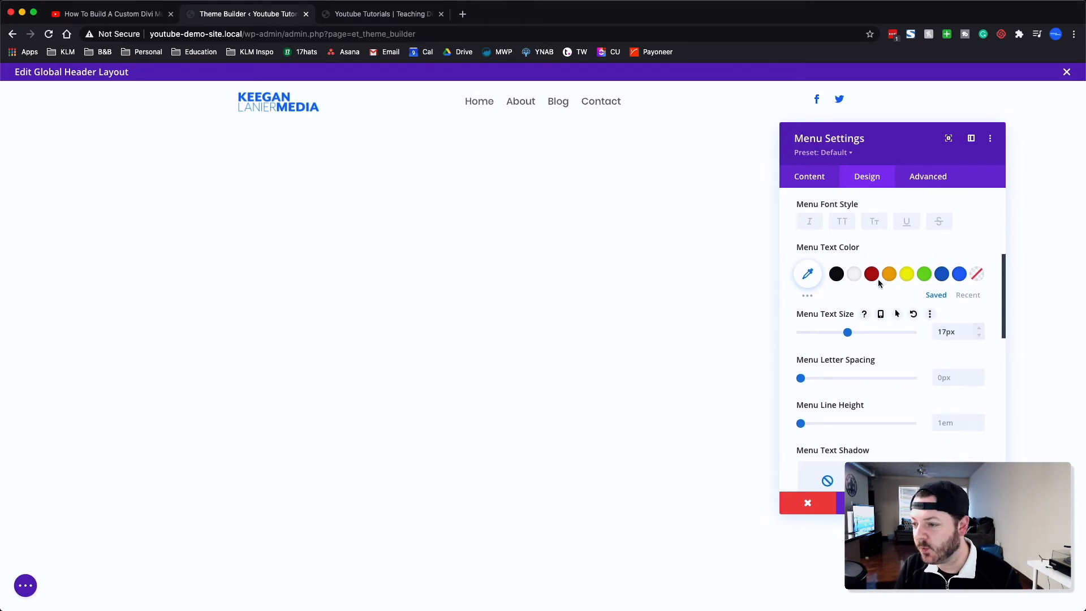
Step: Set the menu text color to a medium grey, starting from the saved #f4f4f4 color
{"action": "left_click", "coordinate": [857, 278]}
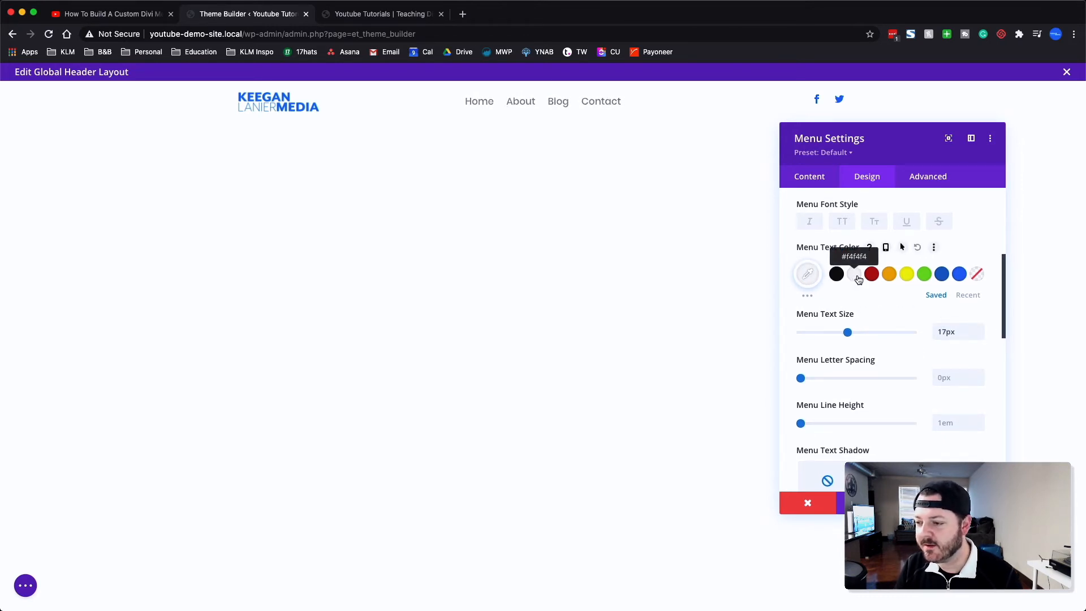
{"action": "left_click", "coordinate": [808, 275]}
{"action": "left_click_drag", "start_coordinate": [806, 305], "coordinate": [792, 309]}
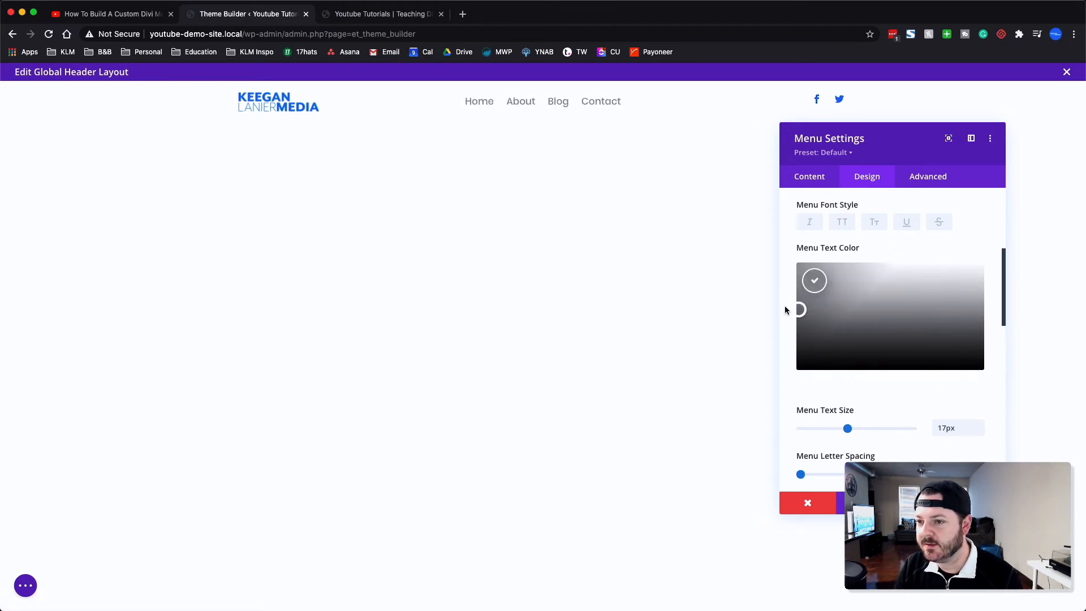
{"action": "left_click", "coordinate": [785, 309]}
Step: Enable a hover state for the menu text color and set the hover color to #161616
{"action": "mouse_move", "coordinate": [885, 250]}
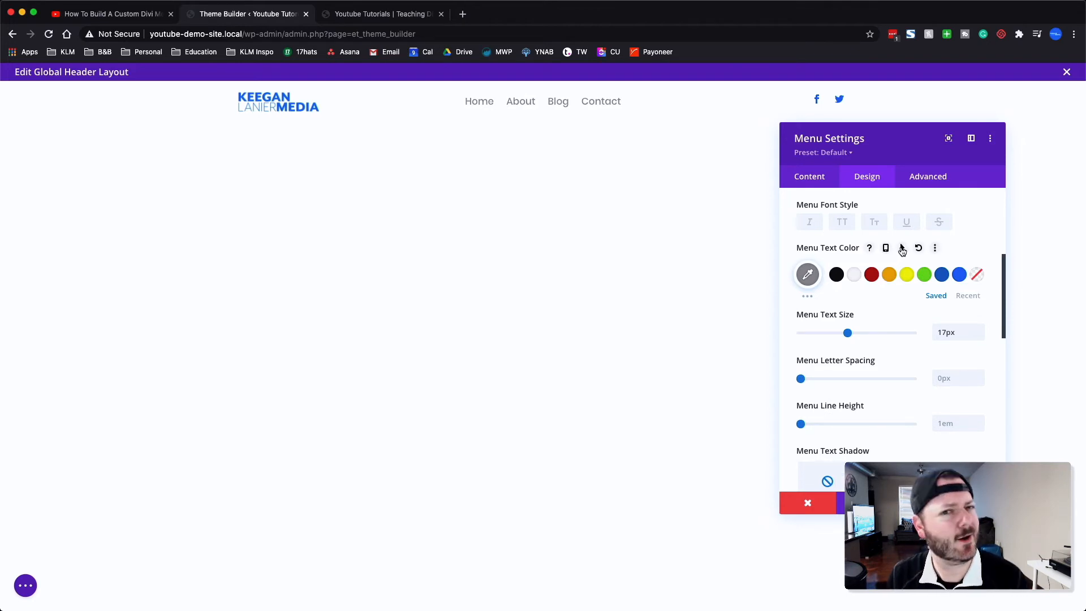
{"action": "left_click", "coordinate": [903, 249]}
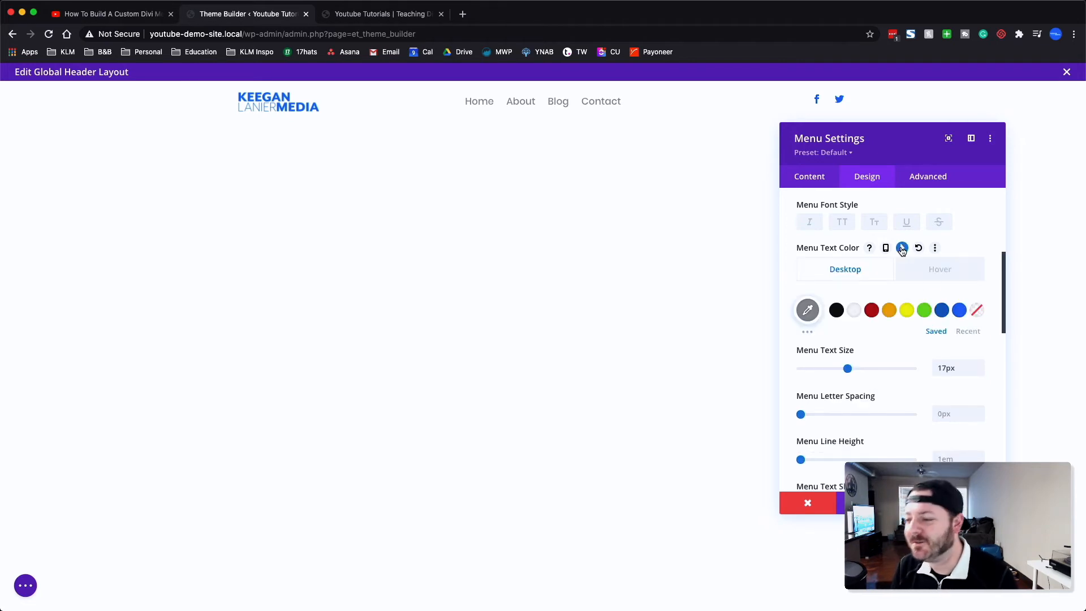
{"action": "left_click", "coordinate": [933, 272]}
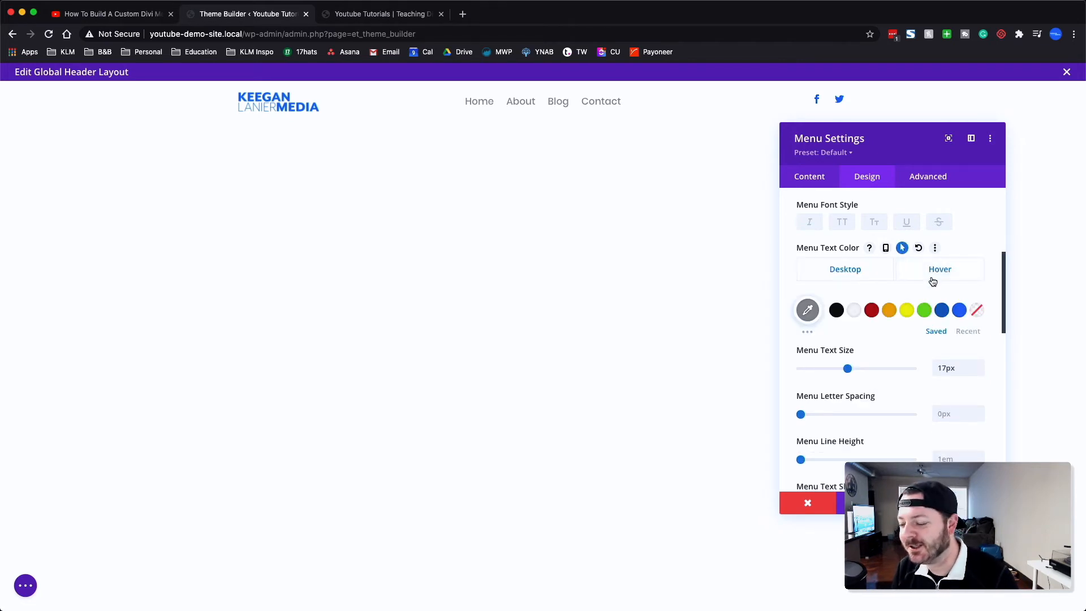
{"action": "left_click", "coordinate": [837, 310]}
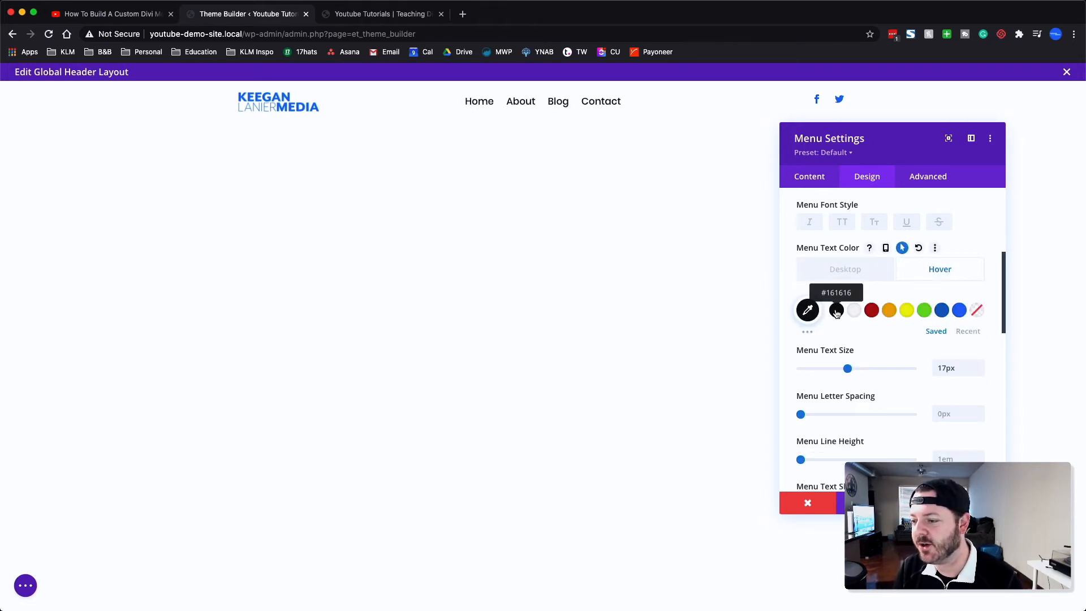
{"action": "left_click", "coordinate": [867, 272]}
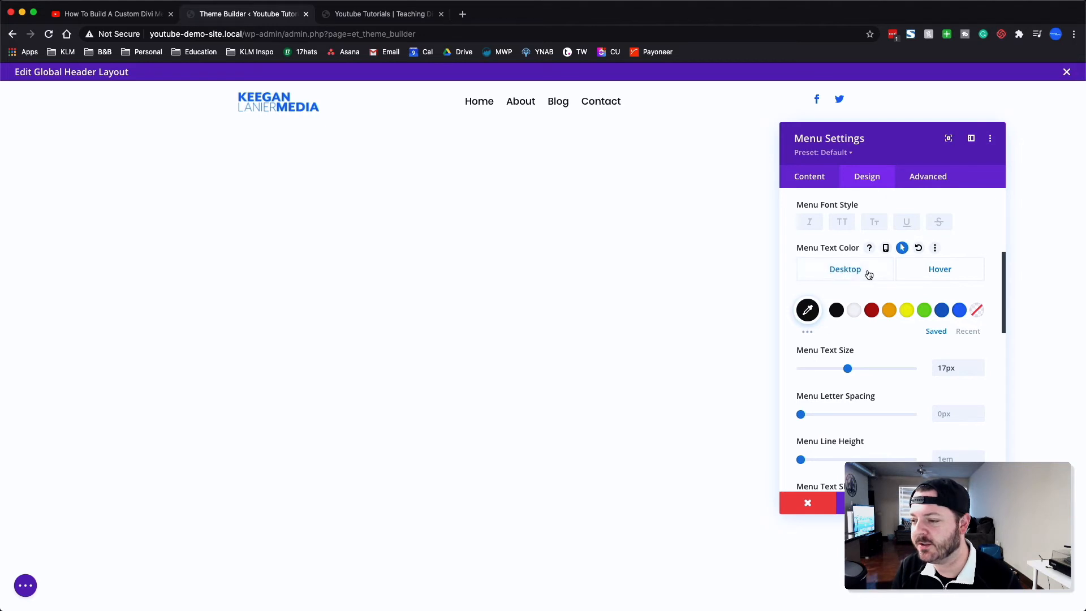
{"action": "left_click", "coordinate": [950, 274]}
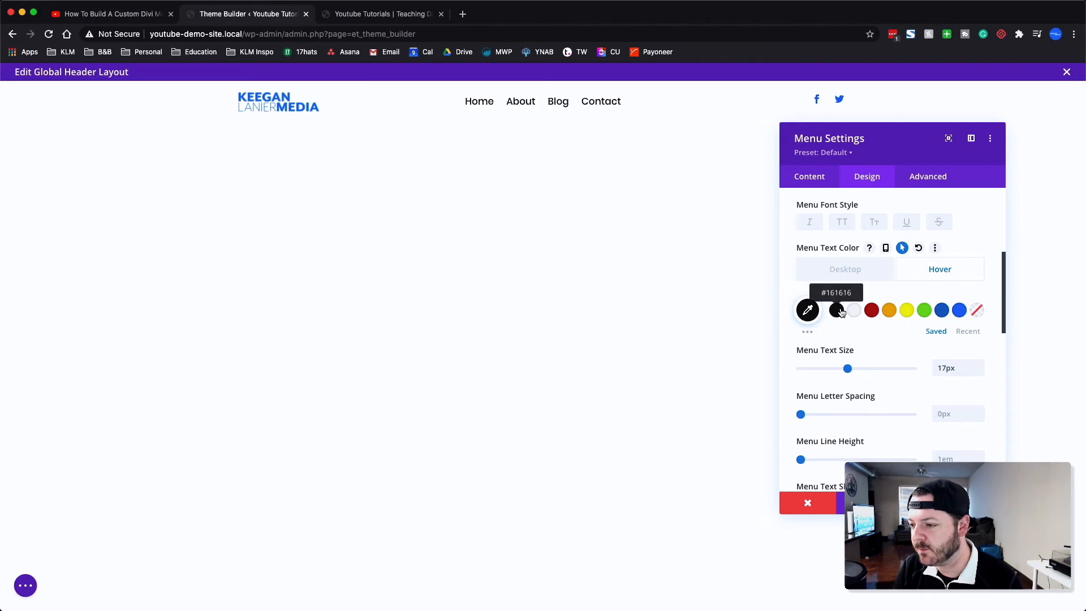
Step: Set the menu's active link color to the saved black and save the menu module
{"action": "scroll", "coordinate": [922, 269], "scroll_direction": "up", "scroll_amount": 5}
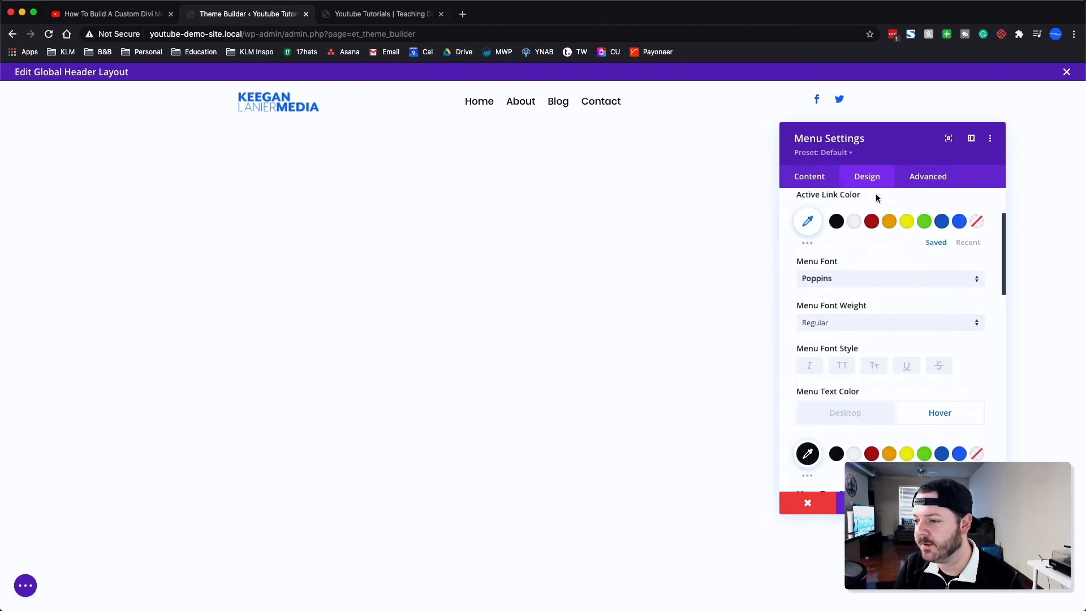
{"action": "left_click", "coordinate": [838, 222]}
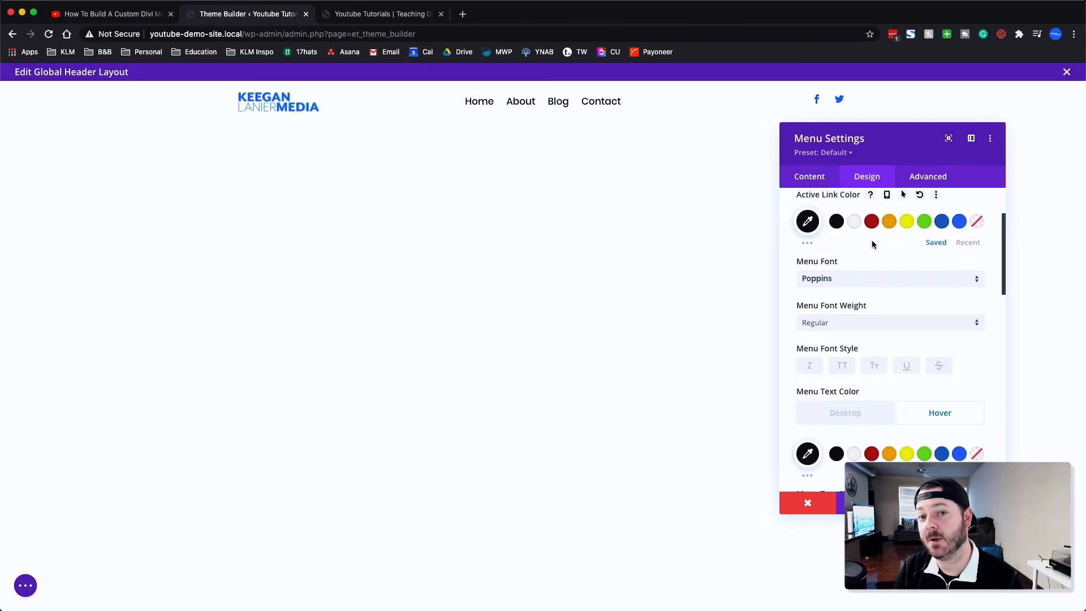
{"action": "scroll", "coordinate": [888, 240], "scroll_direction": "up", "scroll_amount": 1}
{"action": "scroll", "coordinate": [884, 242], "scroll_direction": "down", "scroll_amount": 6}
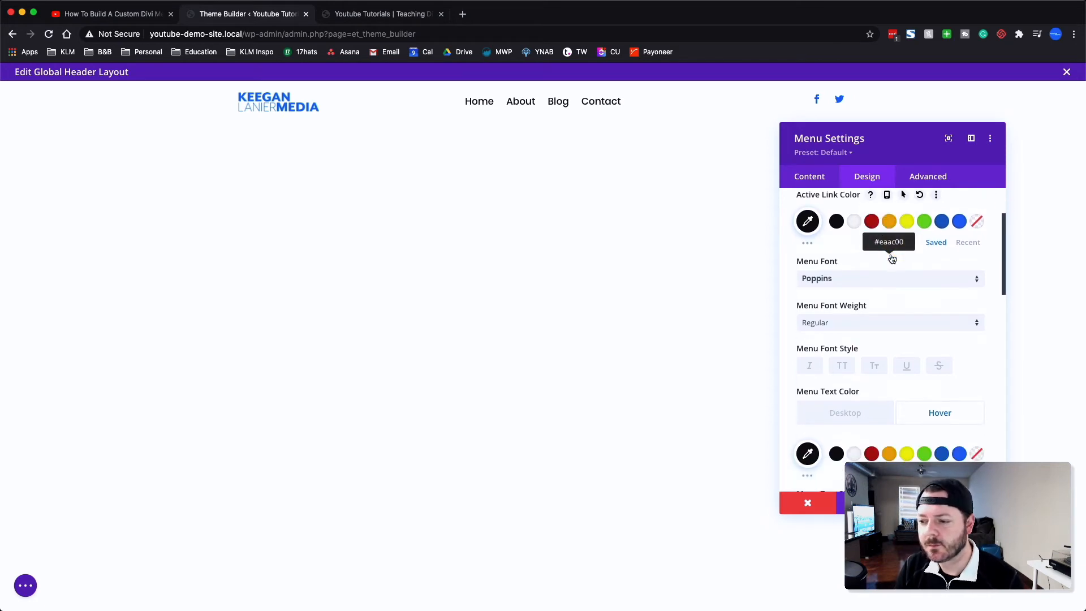
{"action": "scroll", "coordinate": [892, 259], "scroll_direction": "down", "scroll_amount": 2}
{"action": "left_click", "coordinate": [978, 503]}
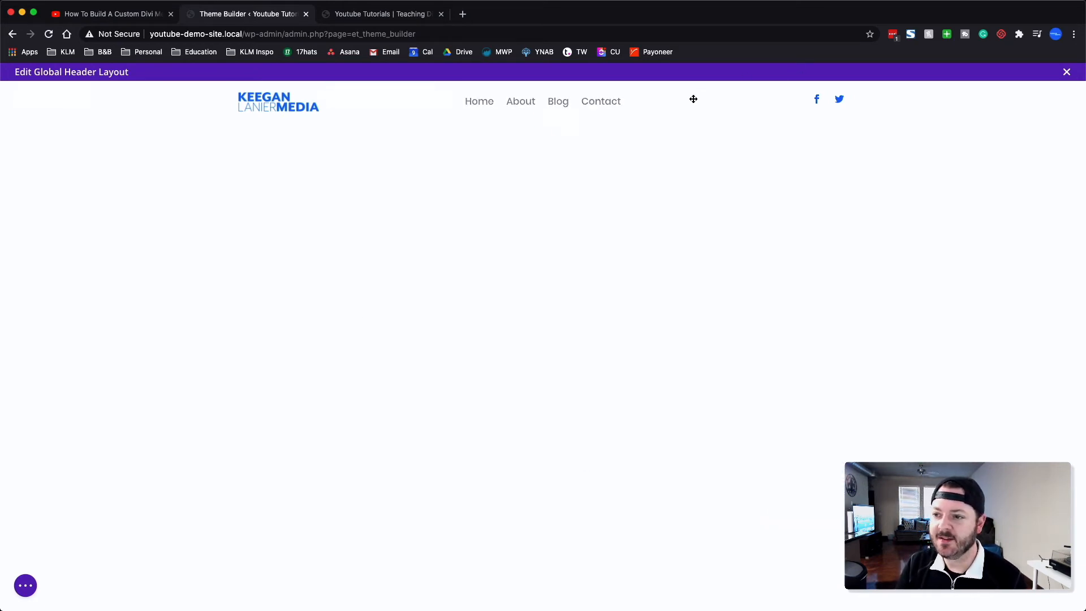
Step: Try adding a third network to the Social Media Follow module and discard the changes
{"action": "mouse_move", "coordinate": [814, 105]}
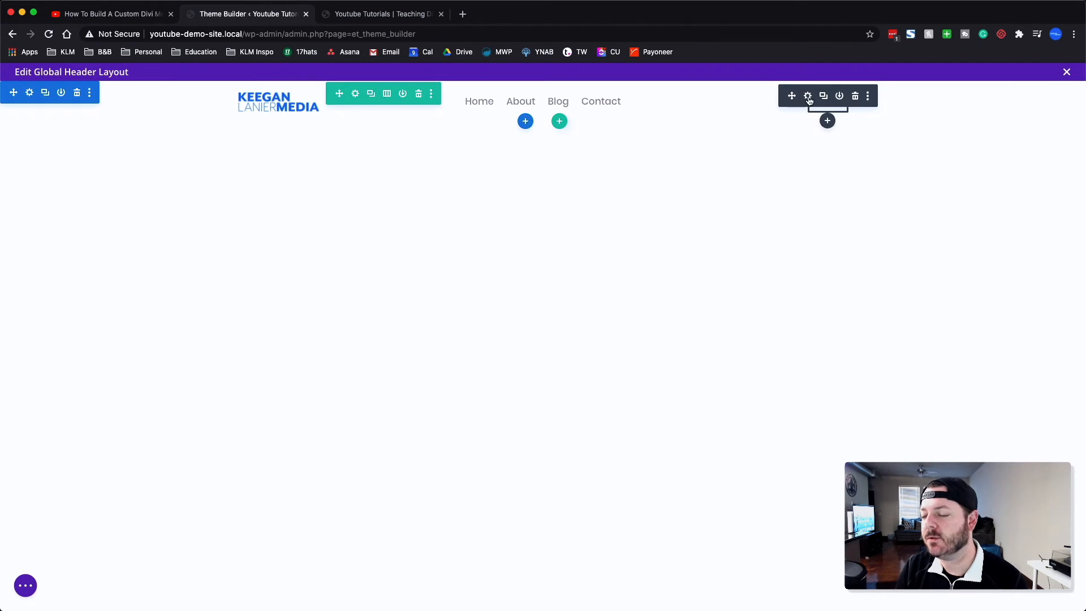
{"action": "left_click", "coordinate": [808, 97]}
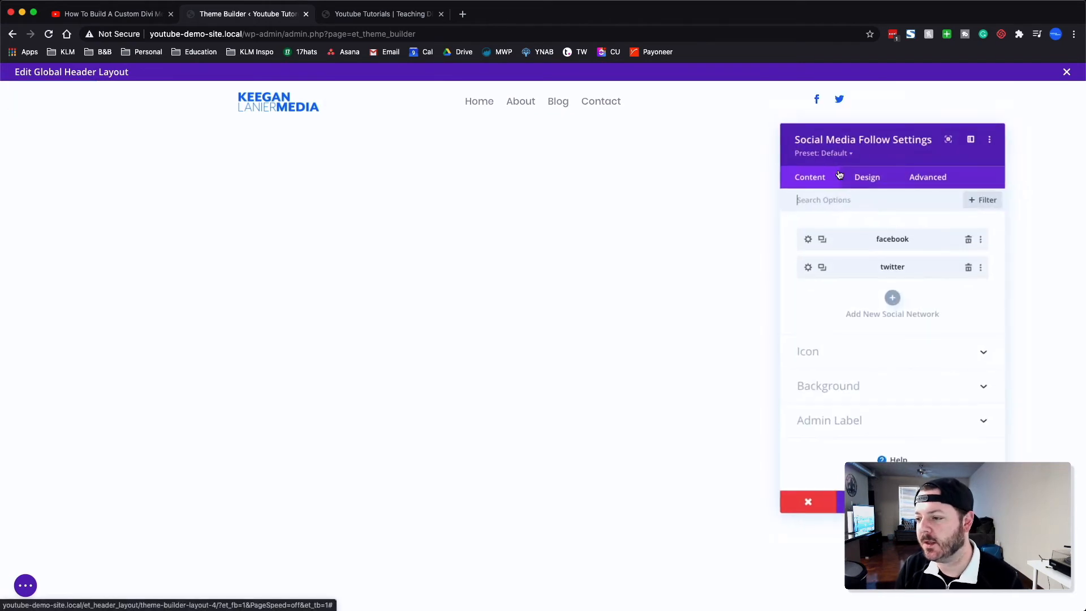
{"action": "left_click", "coordinate": [893, 298]}
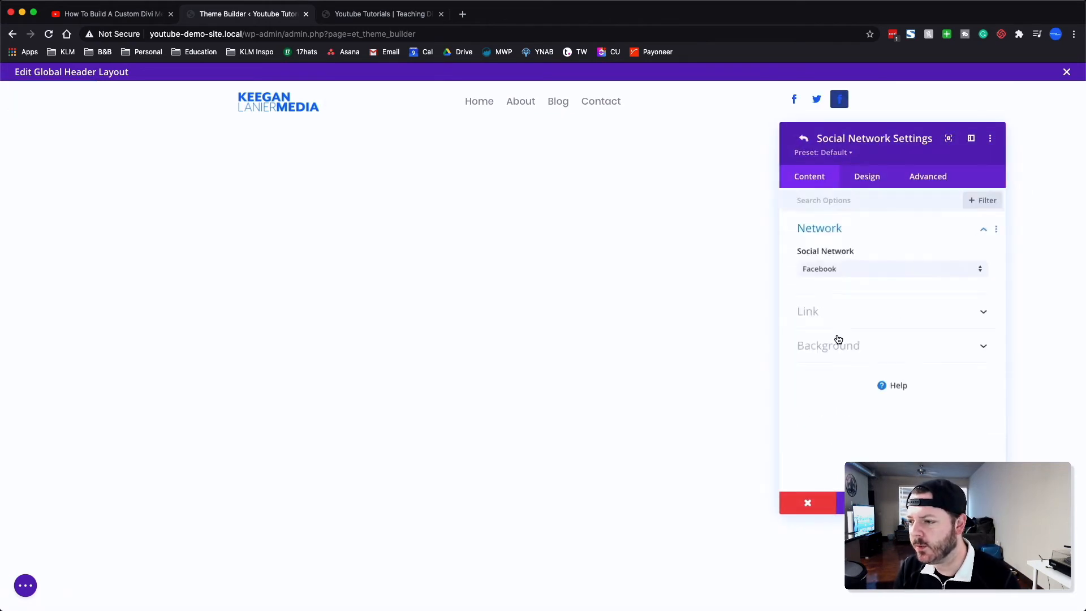
{"action": "left_click", "coordinate": [846, 268]}
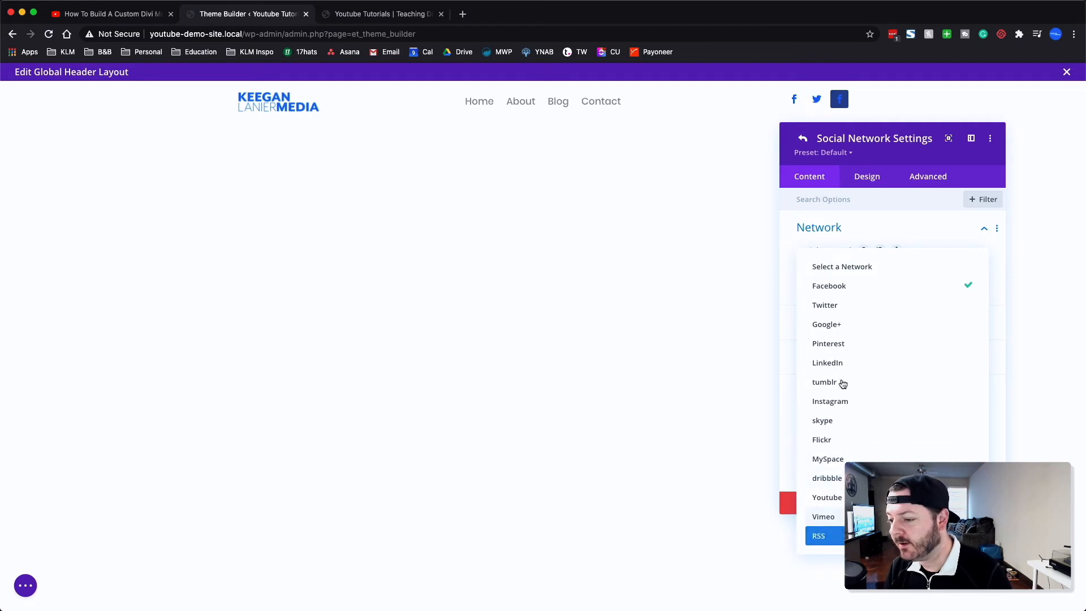
{"action": "left_click", "coordinate": [785, 242]}
{"action": "left_click", "coordinate": [810, 503]}
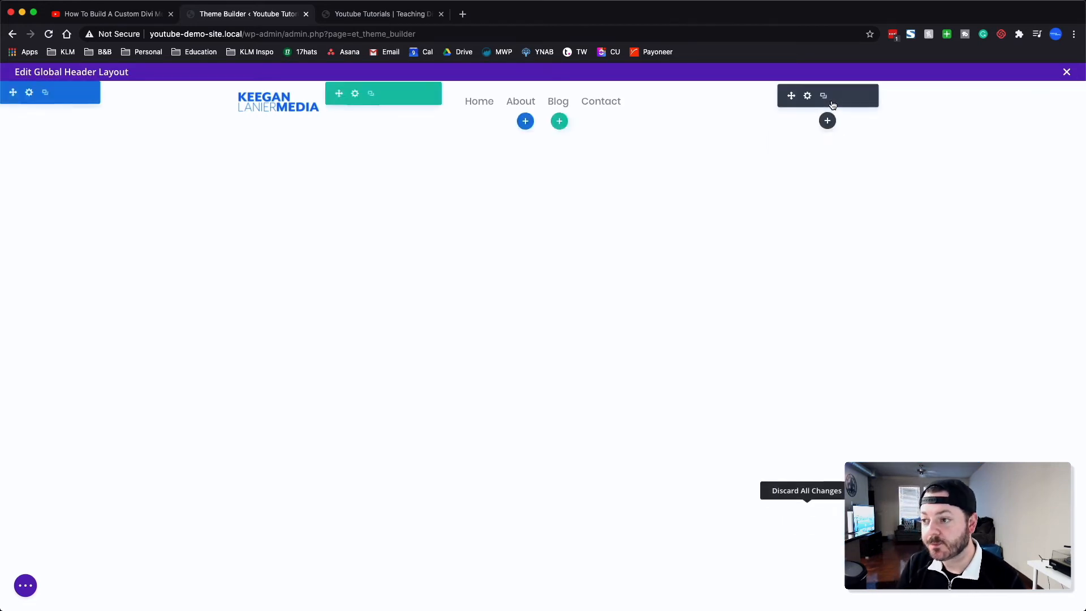
Step: Delete the Social Media Follow module from the row's third column and start inserting a new module there
{"action": "left_click", "coordinate": [856, 97]}
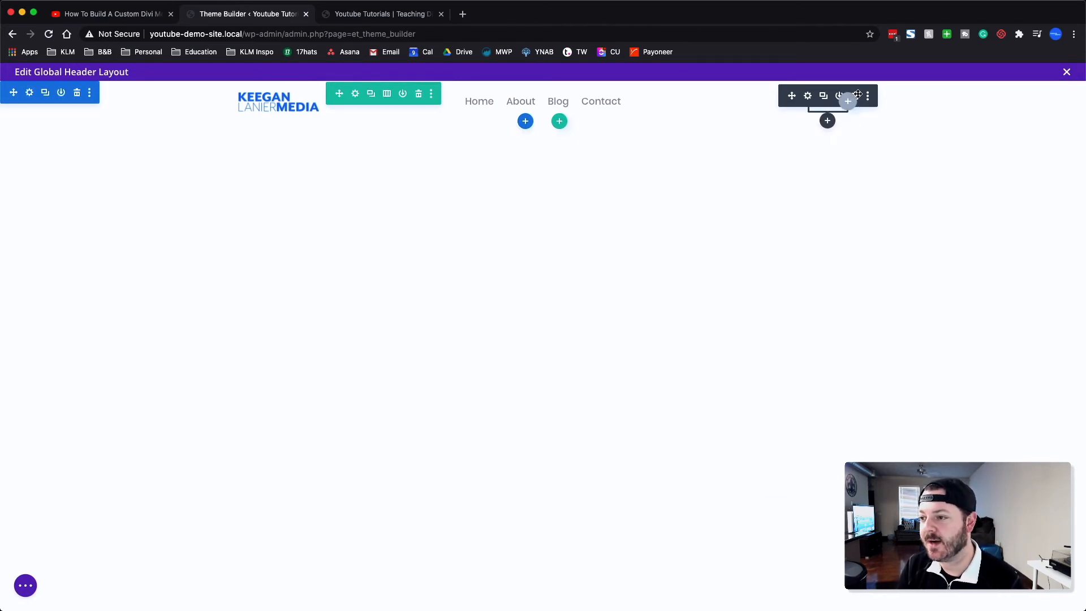
{"action": "left_click", "coordinate": [858, 94]}
{"action": "left_click", "coordinate": [776, 102]}
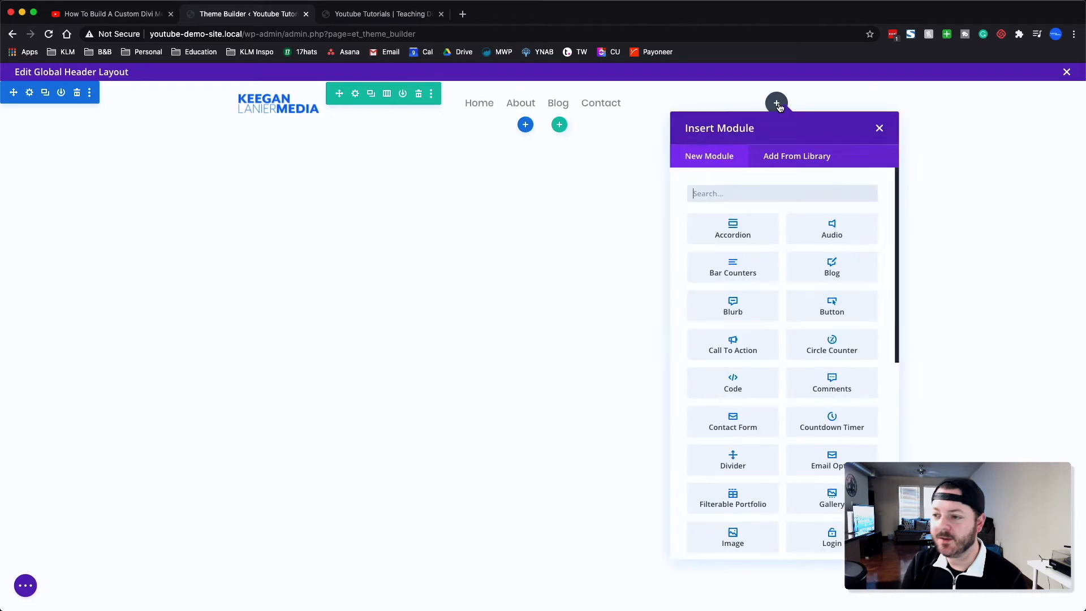
Step: Search the module list for blurb and clear the search again
{"action": "type", "text": "blu"}
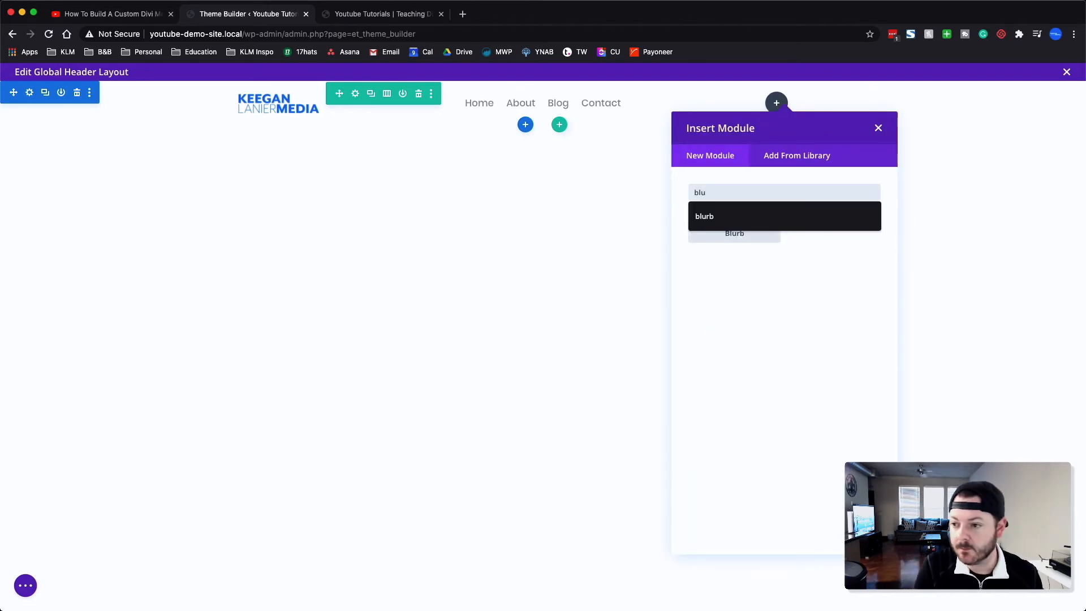
{"action": "type", "text": "rb"}
{"action": "key", "text": "BackSpace"}
{"action": "key", "text": "BackSpace"}
{"action": "key", "text": "BackSpace"}
{"action": "key", "text": "BackSpace"}
{"action": "key", "text": "BackSpace"}
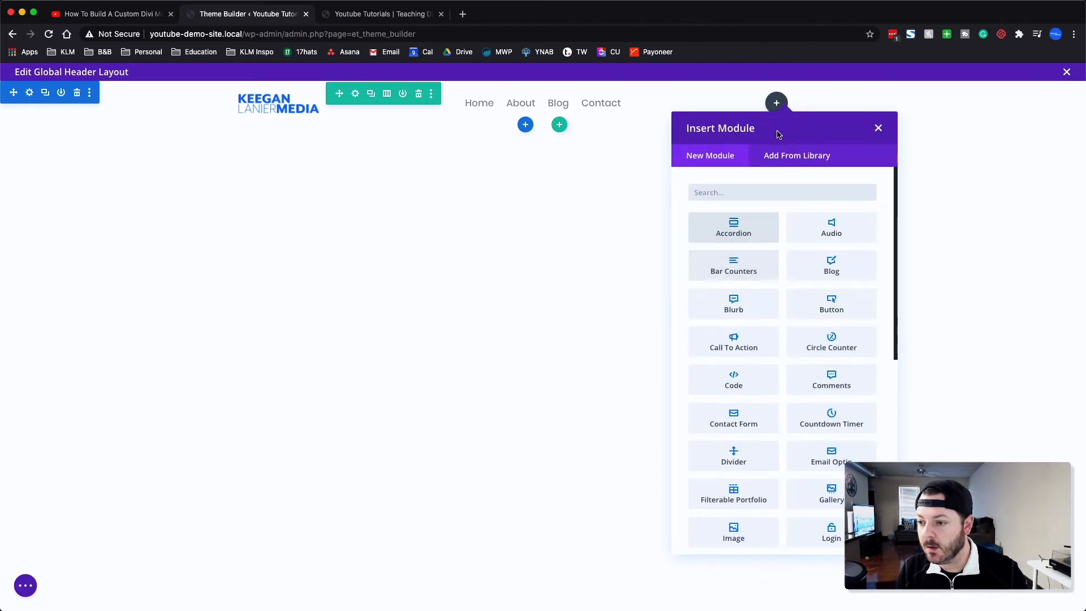
{"action": "type", "text": "text"}
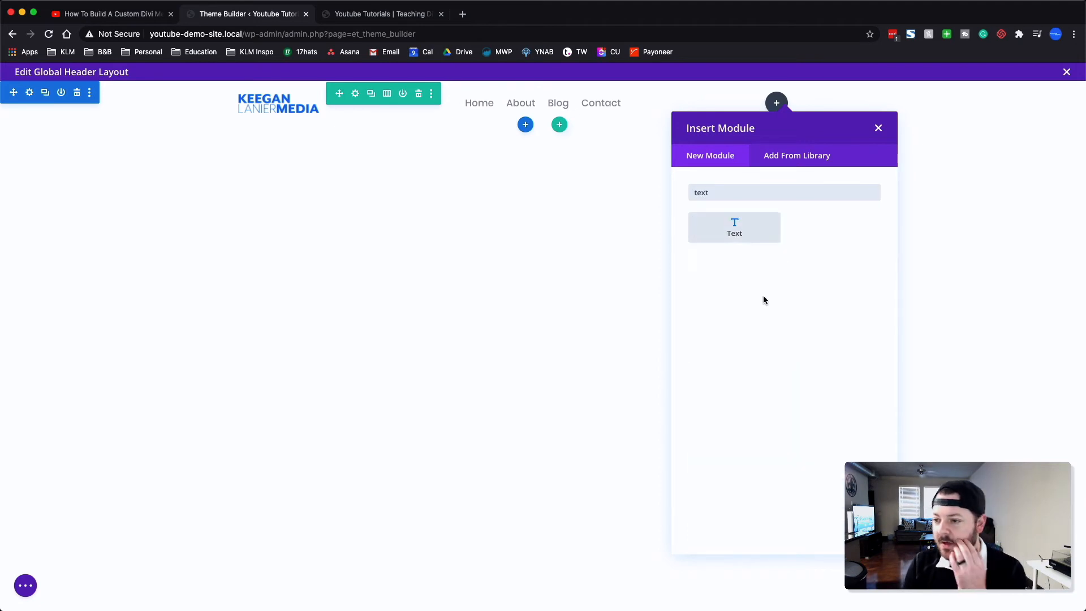
{"action": "left_click", "coordinate": [735, 232]}
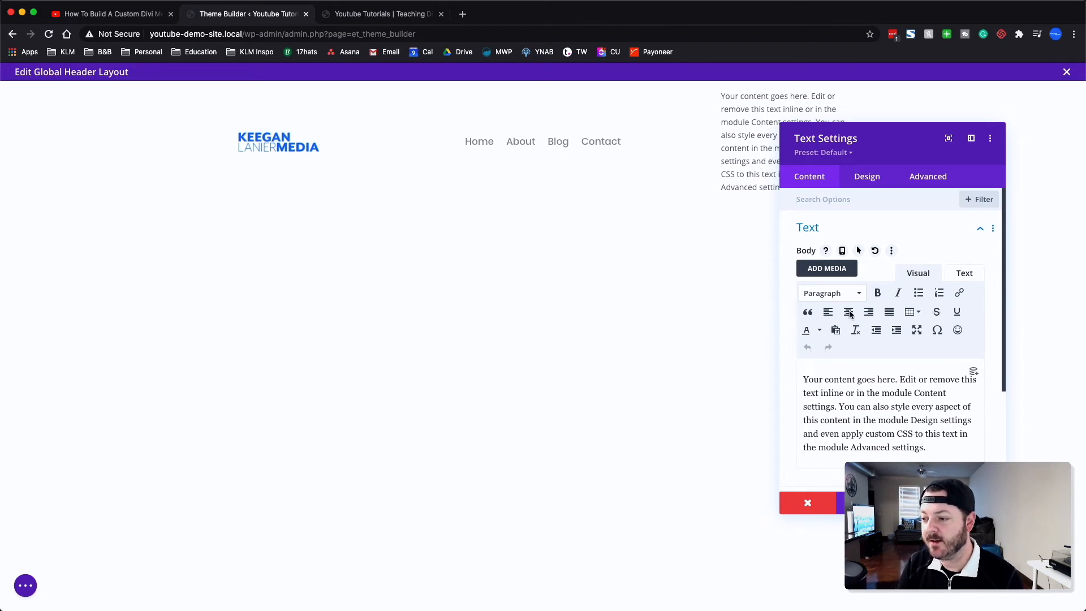
{"action": "left_click", "coordinate": [805, 505]}
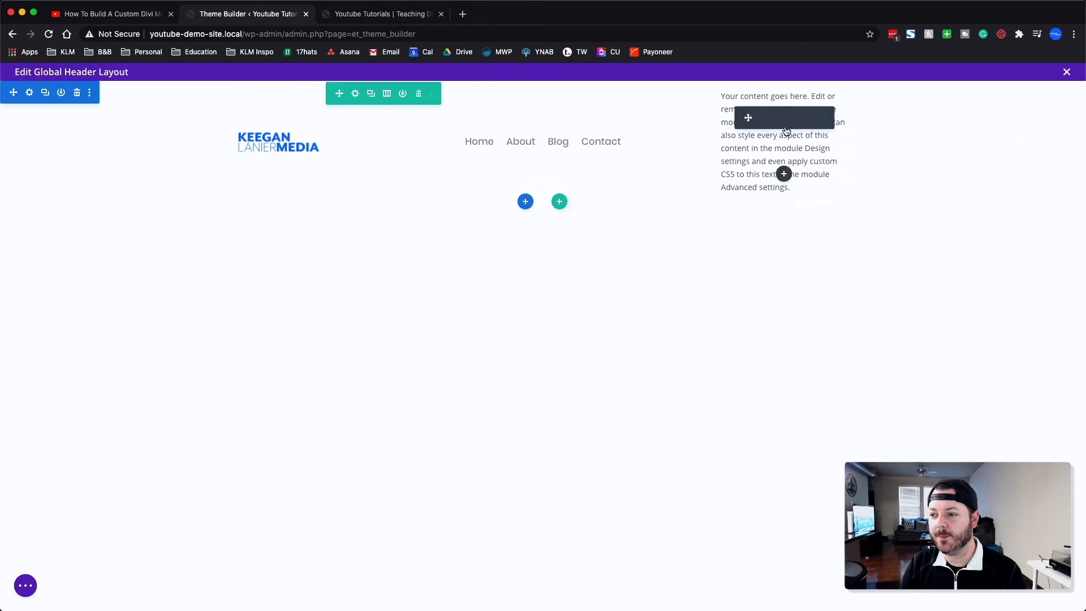
{"action": "left_click", "coordinate": [815, 124]}
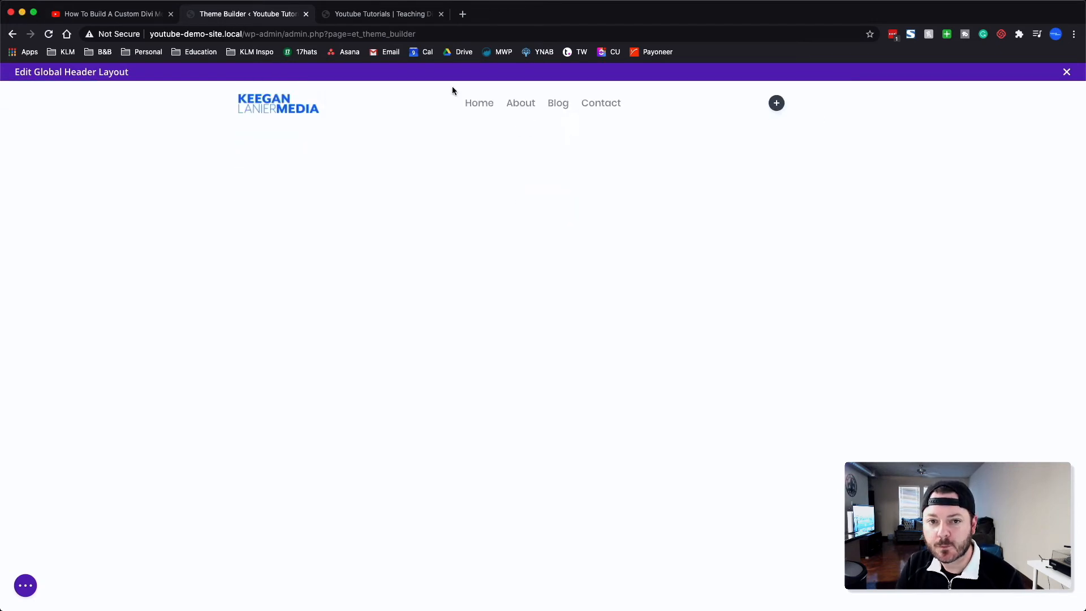
Step: Save the global header layout, close its editor, and save the Theme Builder changes
{"action": "key", "text": "super+s"}
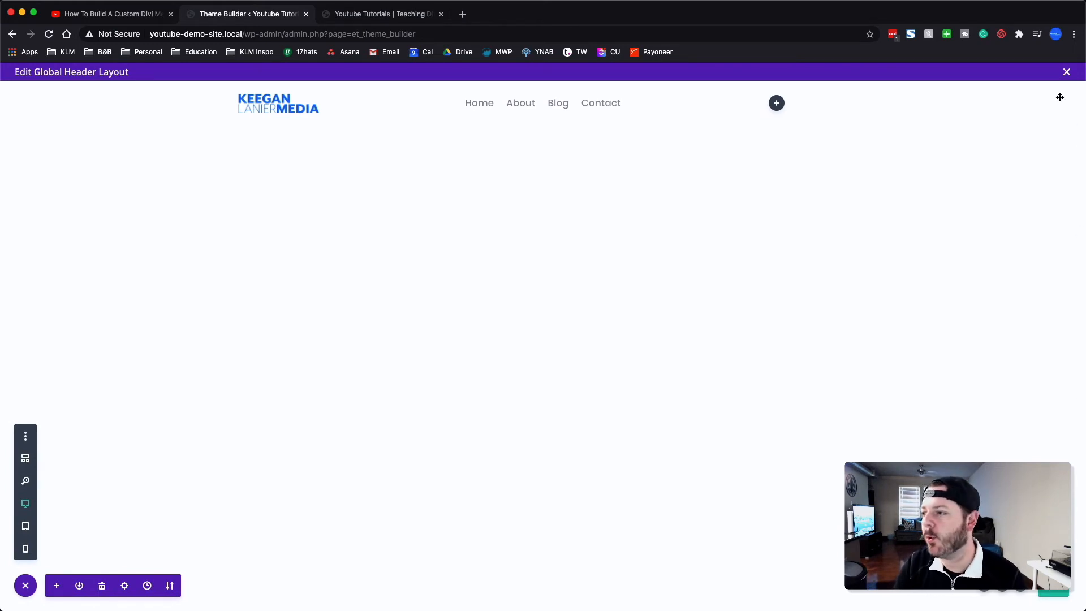
{"action": "left_click", "coordinate": [1067, 73]}
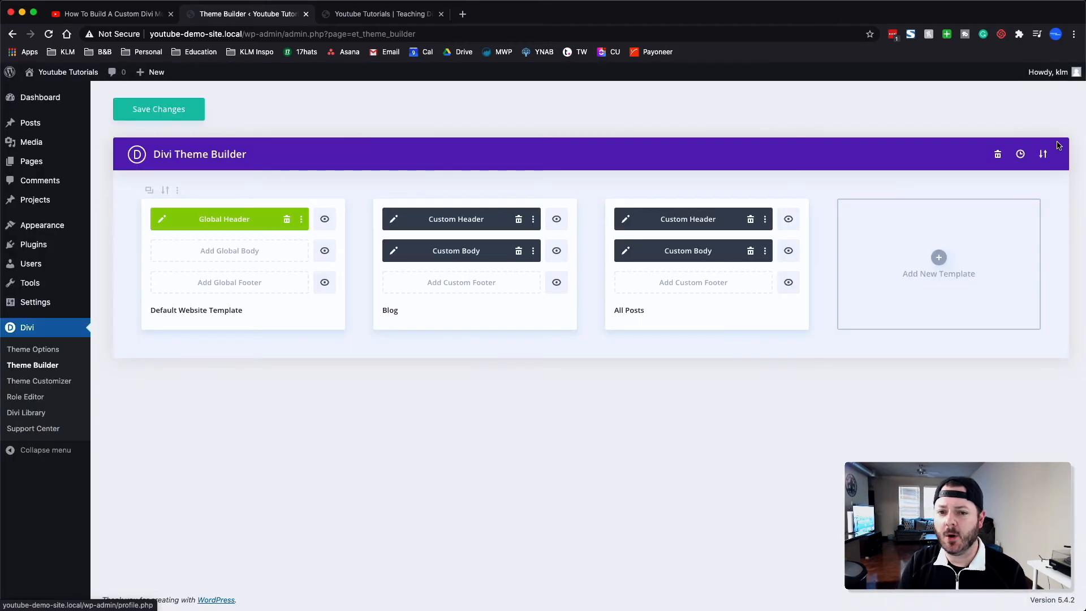
{"action": "left_click", "coordinate": [175, 113]}
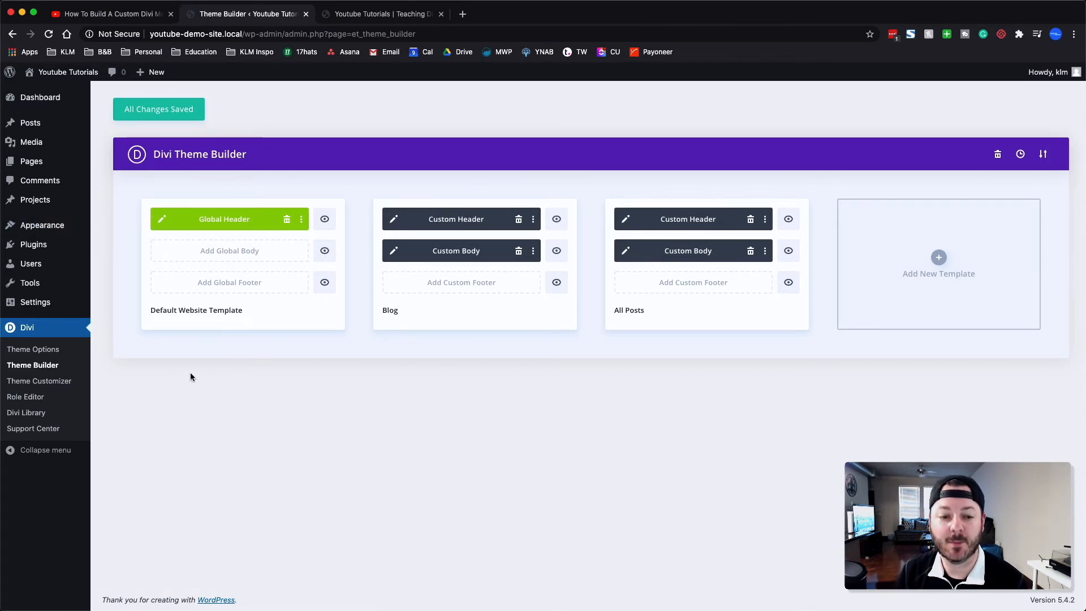
Step: Search for a new plugin with "divi supreme", then install and activate Supreme Modules Lite
{"action": "mouse_move", "coordinate": [37, 245]}
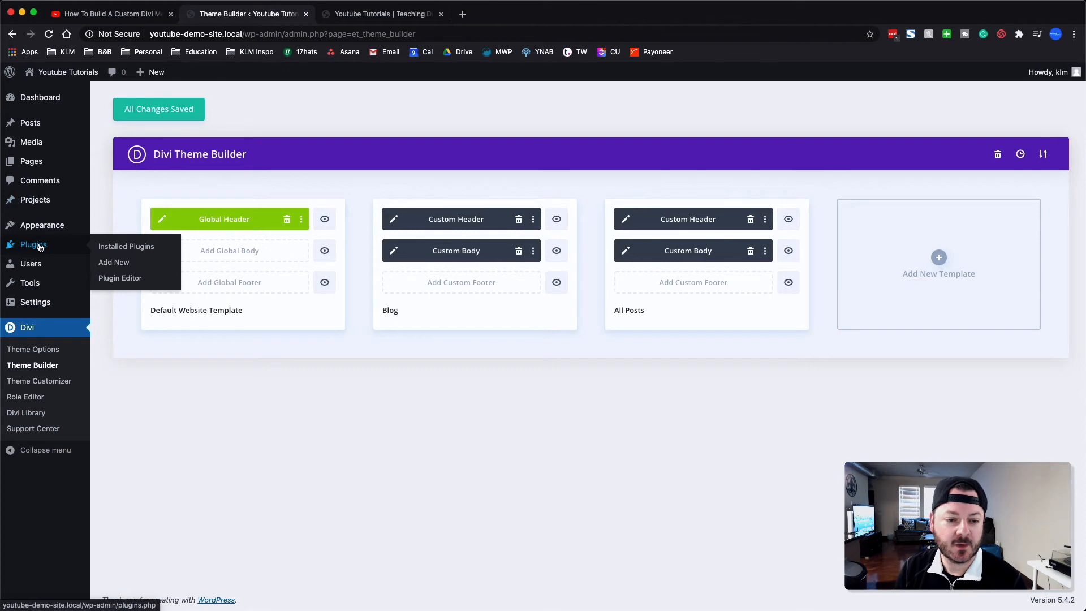
{"action": "left_click", "coordinate": [115, 262]}
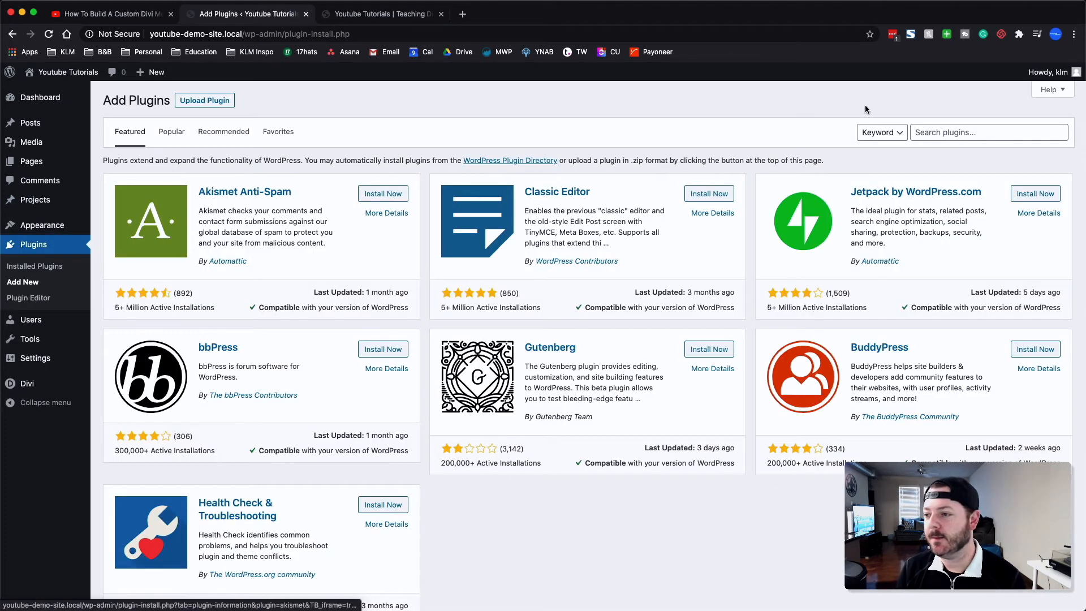
{"action": "left_click", "coordinate": [956, 135]}
{"action": "type", "text": "divi supreme"}
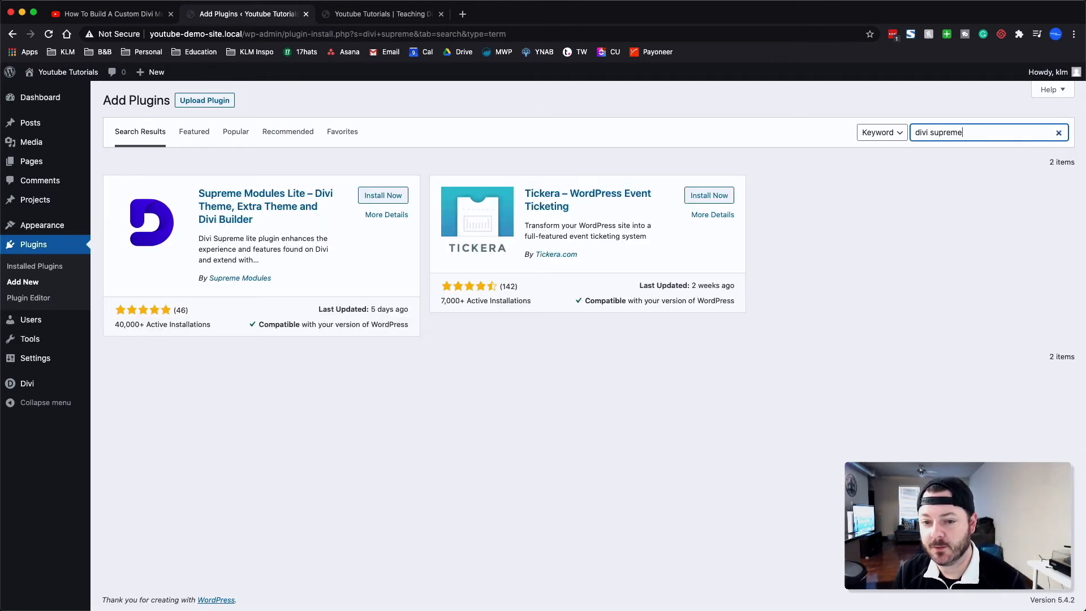
{"action": "left_click", "coordinate": [384, 197]}
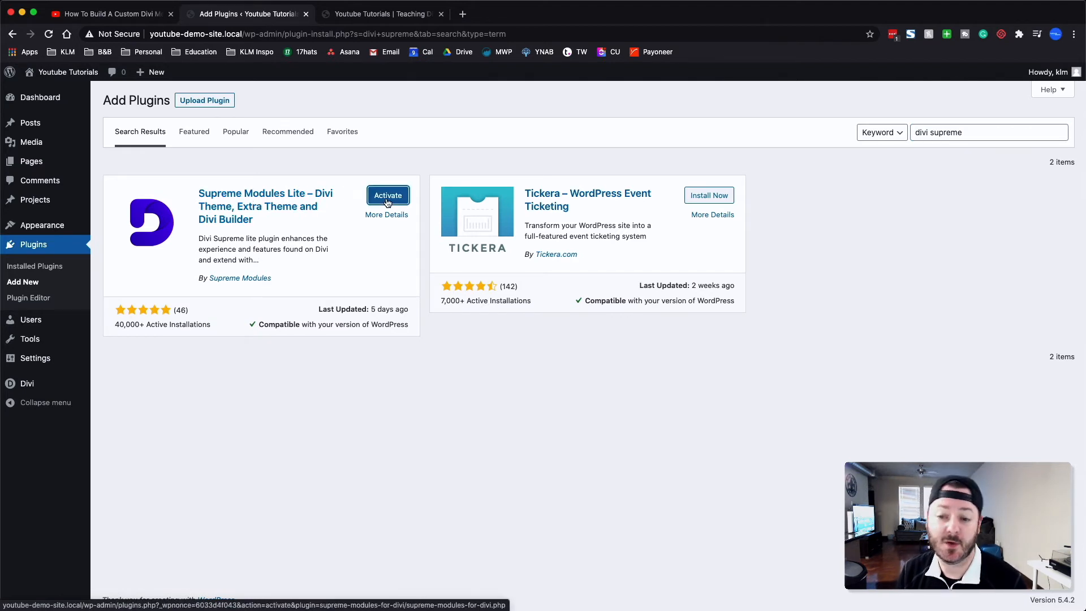
{"action": "left_click", "coordinate": [388, 198]}
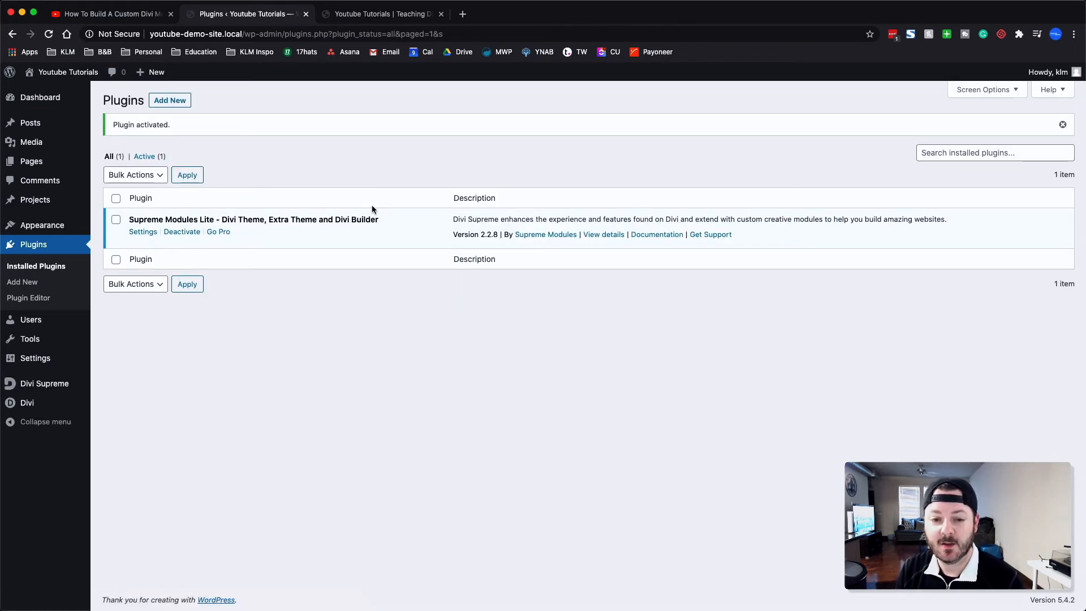
Step: Look over the module list on the Divi Supreme Pro features page in a separate tab and close it
{"action": "right_click", "coordinate": [224, 238]}
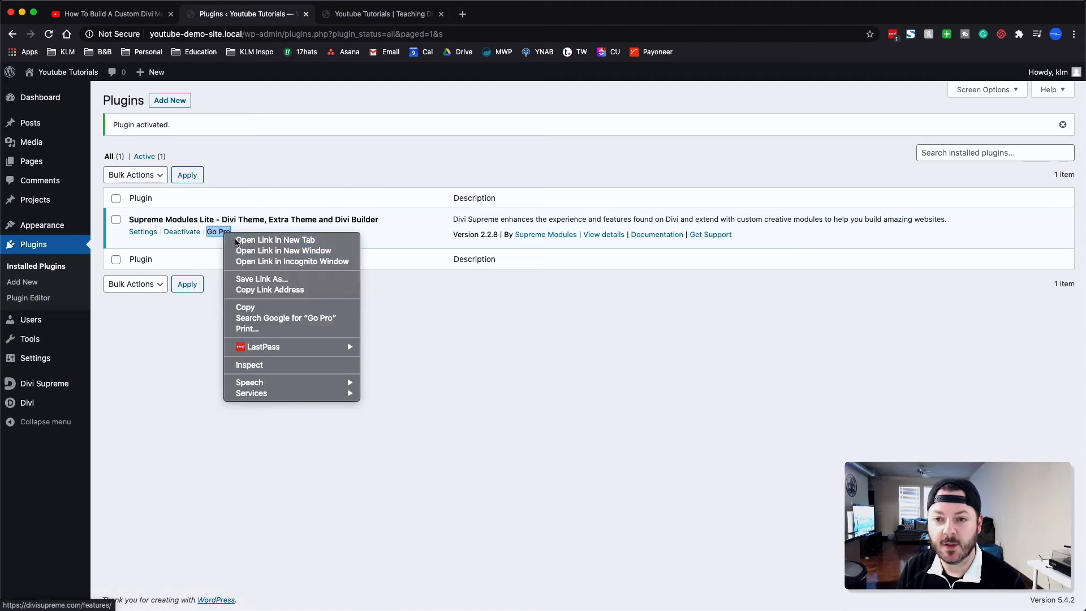
{"action": "left_click", "coordinate": [238, 237]}
{"action": "left_click_drag", "start_coordinate": [478, 14], "coordinate": [374, 22]}
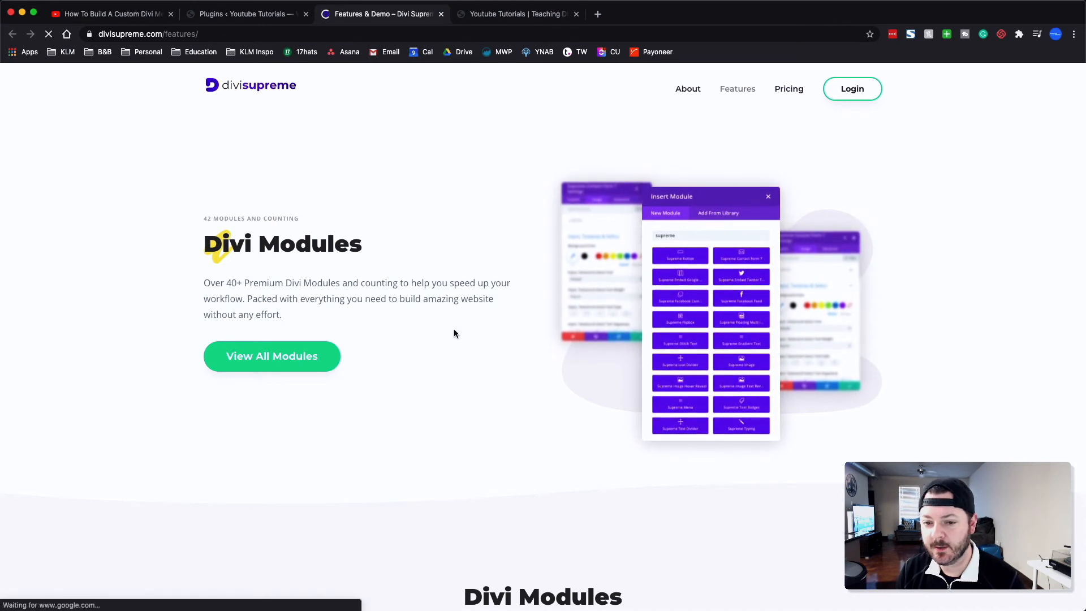
{"action": "scroll", "coordinate": [453, 333], "scroll_direction": "down", "scroll_amount": 10}
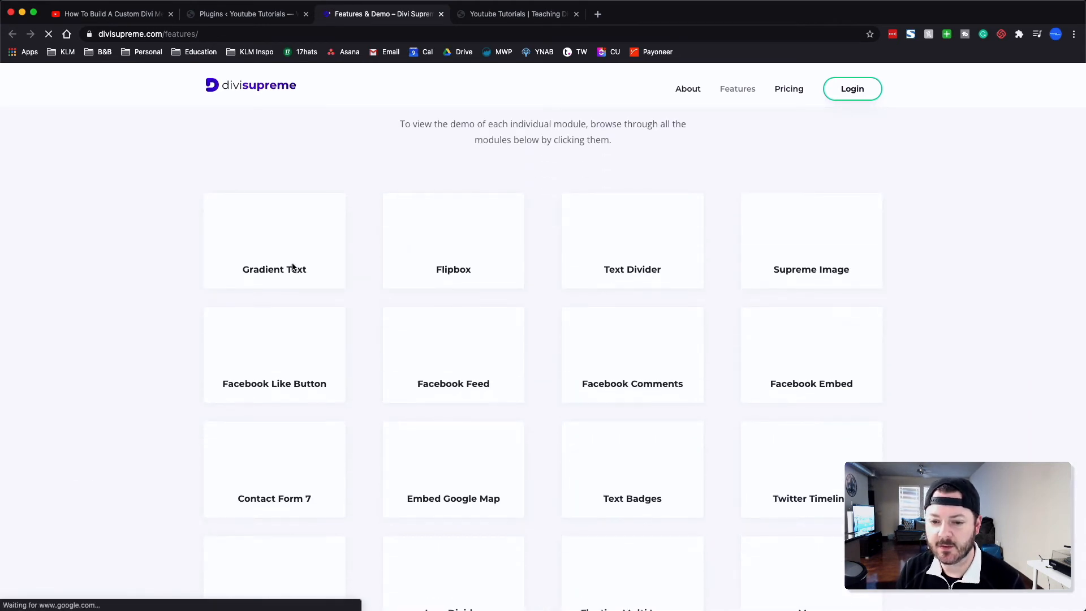
{"action": "scroll", "coordinate": [98, 280], "scroll_direction": "down", "scroll_amount": 2}
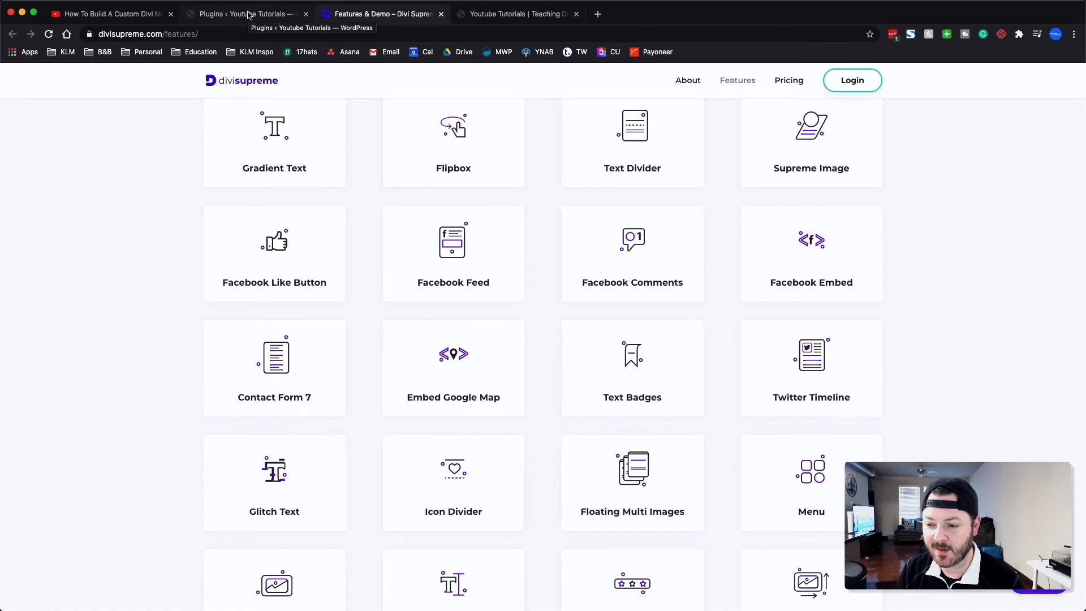
{"action": "key", "text": "super+w"}
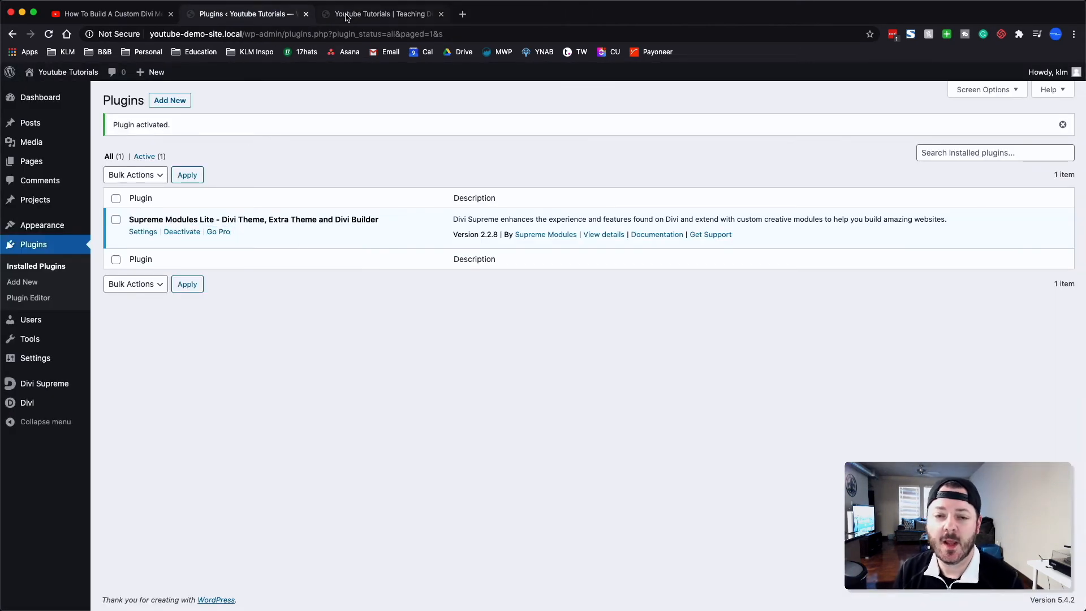
Step: Reopen the Global Header of the Default Website Template for editing in the Divi Theme Builder
{"action": "mouse_move", "coordinate": [51, 405]}
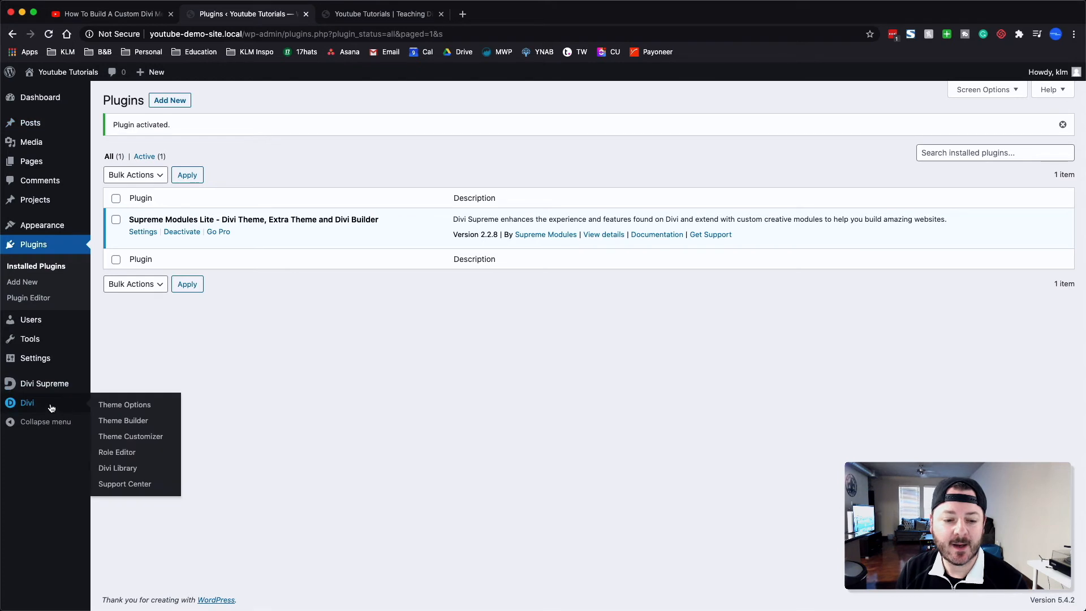
{"action": "left_click", "coordinate": [134, 422]}
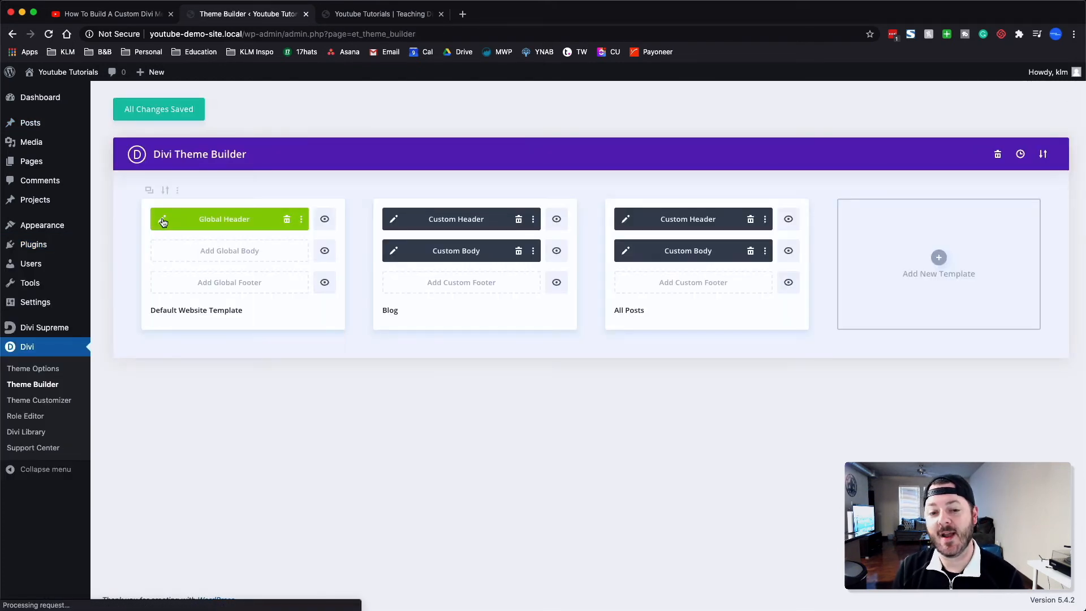
{"action": "left_click", "coordinate": [163, 220]}
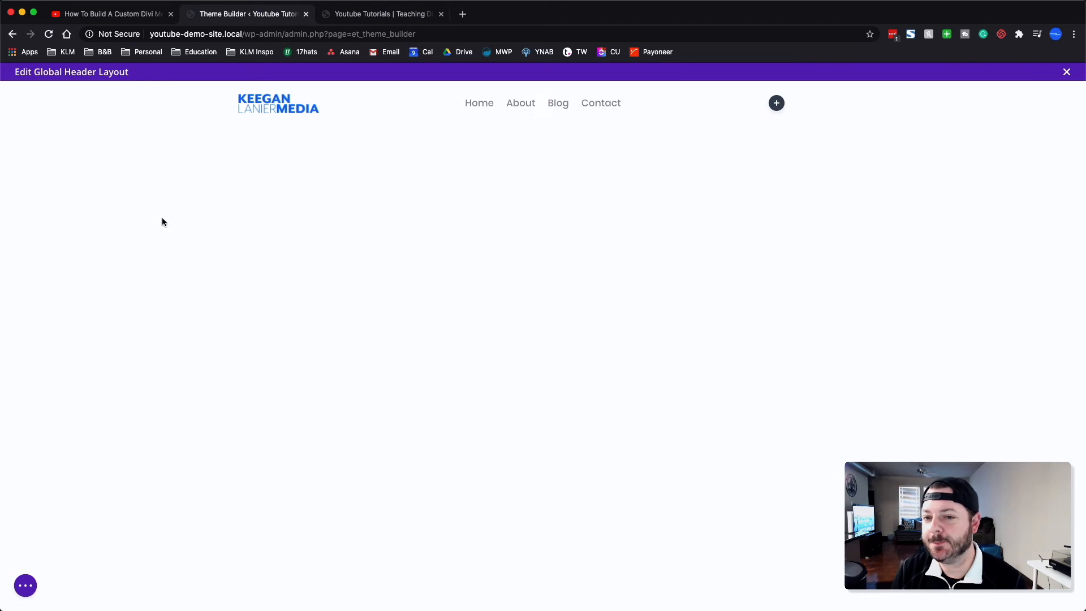
Step: Insert a Supreme Icon List module in the row's empty third column and move its settings window off that column
{"action": "left_click", "coordinate": [775, 104]}
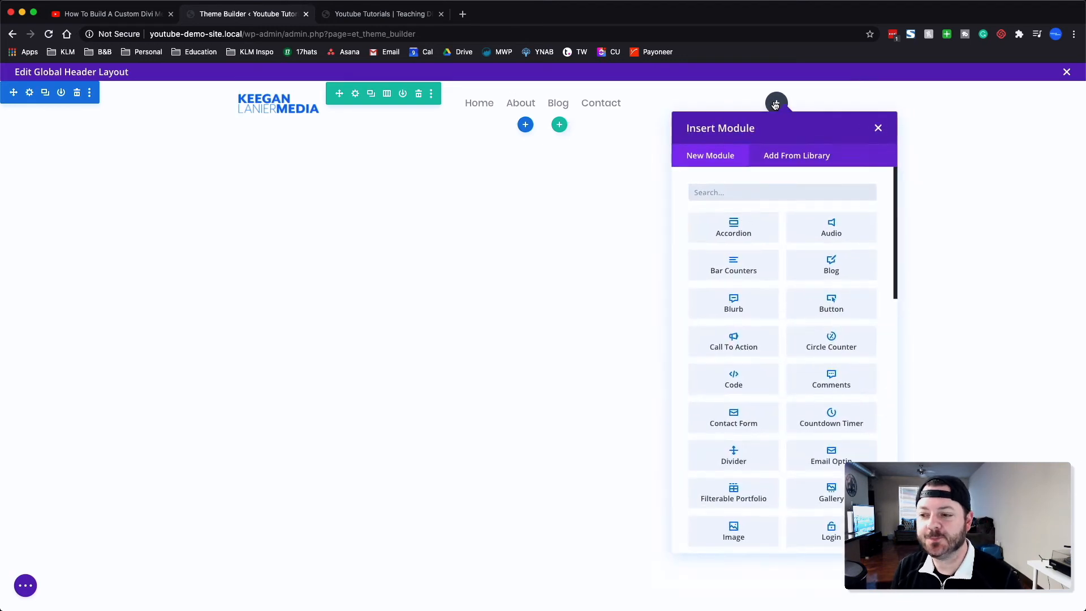
{"action": "scroll", "coordinate": [820, 338], "scroll_direction": "down", "scroll_amount": 1}
{"action": "scroll", "coordinate": [820, 338], "scroll_direction": "down", "scroll_amount": 15}
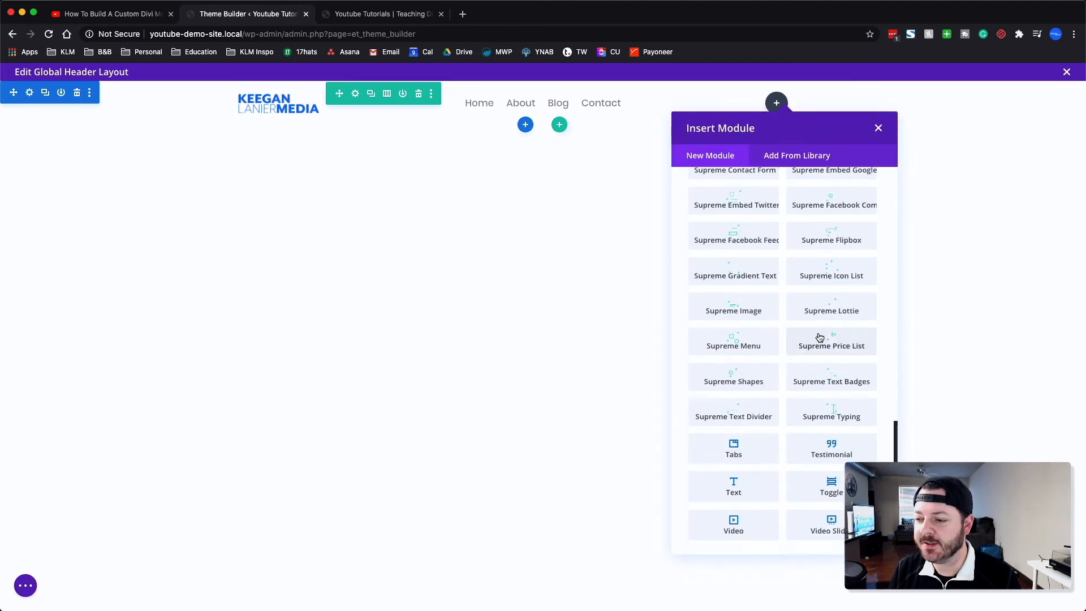
{"action": "scroll", "coordinate": [795, 306], "scroll_direction": "up", "scroll_amount": 3}
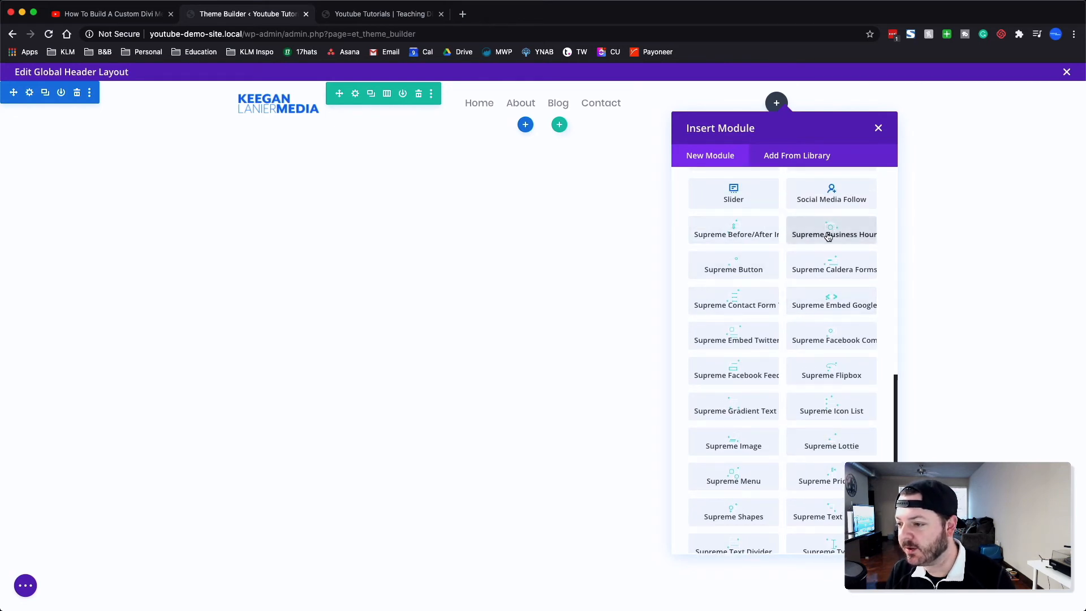
{"action": "scroll", "coordinate": [813, 319], "scroll_direction": "down", "scroll_amount": 1}
{"action": "scroll", "coordinate": [815, 320], "scroll_direction": "down", "scroll_amount": 2}
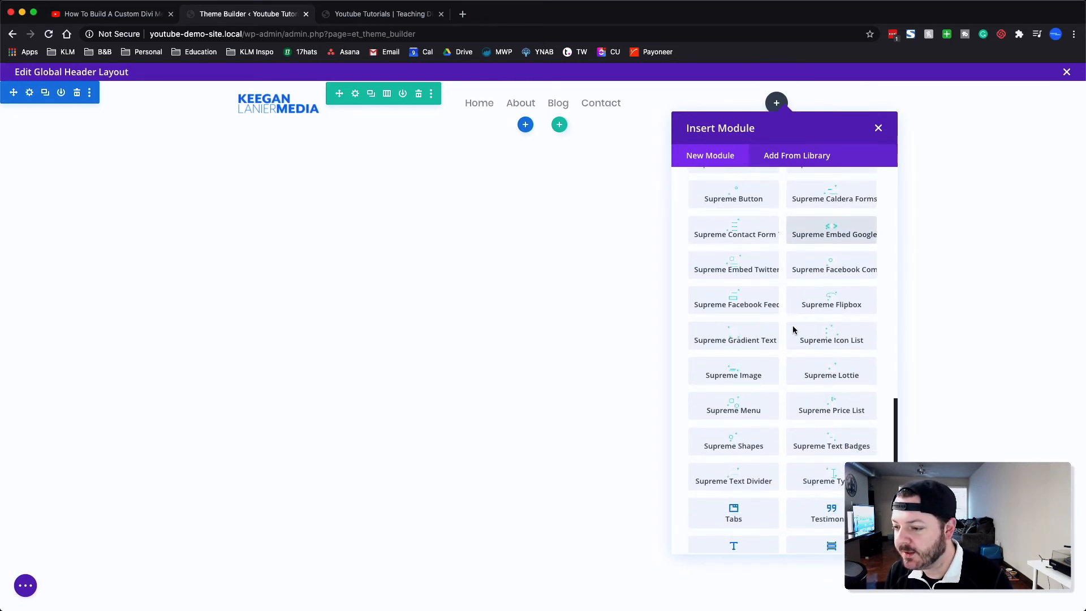
{"action": "left_click", "coordinate": [829, 333]}
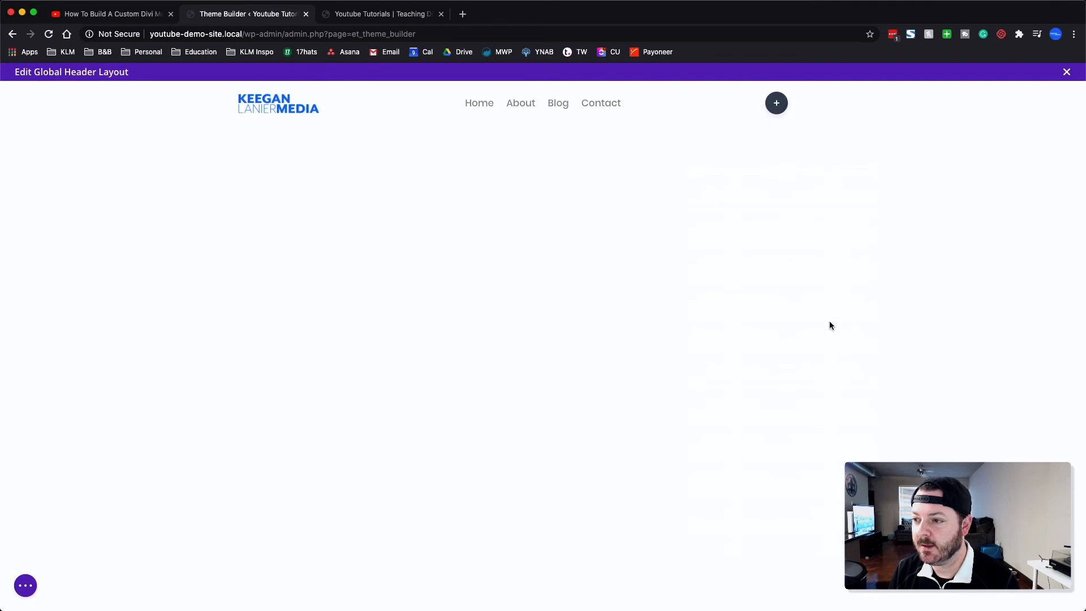
{"action": "left_click_drag", "start_coordinate": [883, 101], "coordinate": [424, 100]}
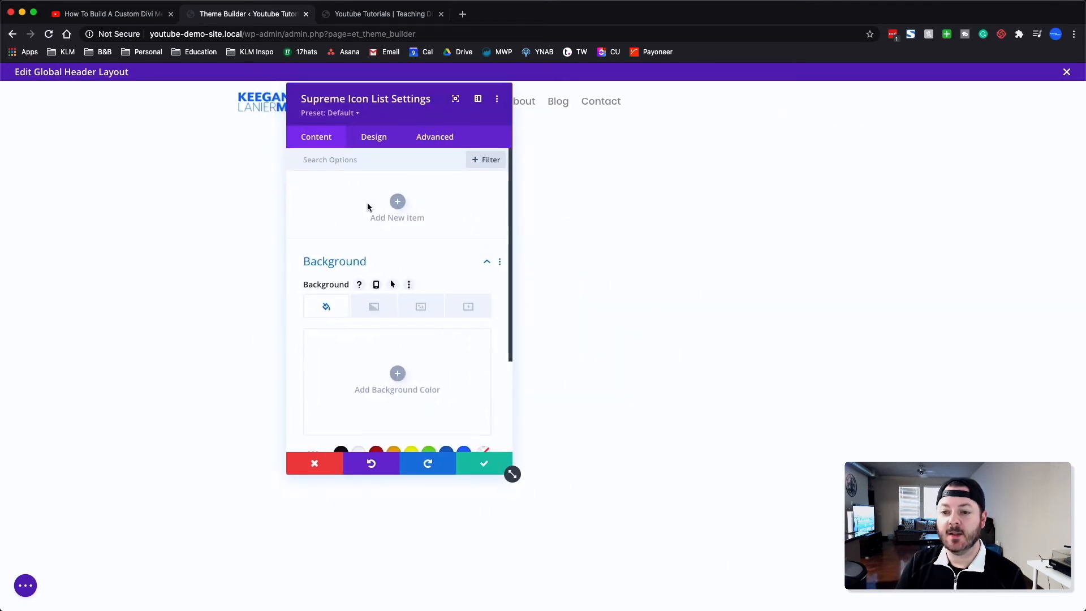
Step: Add an item to the icon list with blank text and the solid gear icon
{"action": "left_click", "coordinate": [396, 203]}
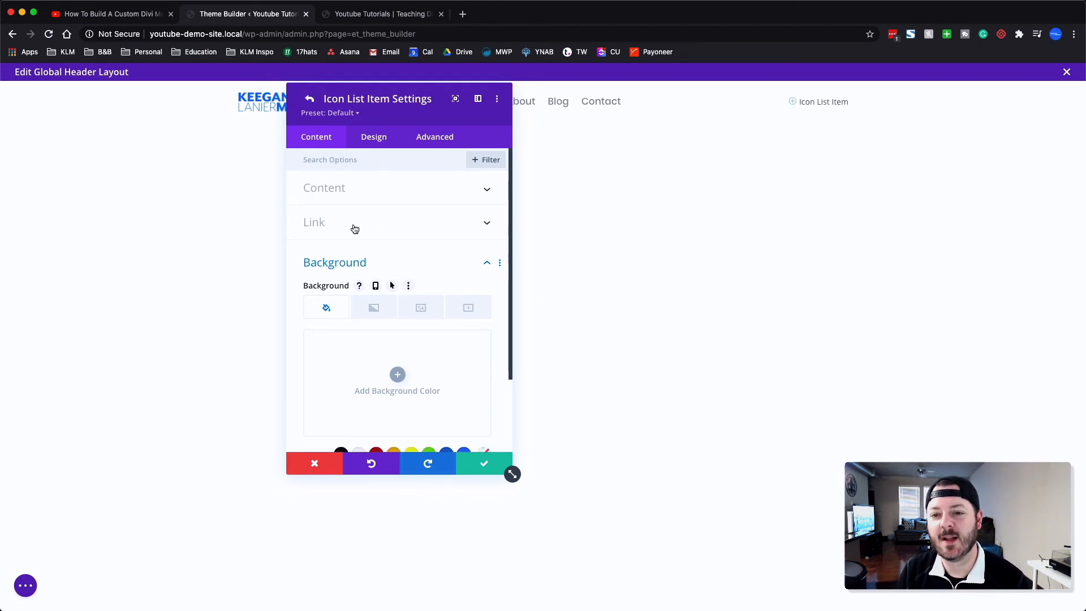
{"action": "left_click", "coordinate": [382, 192]}
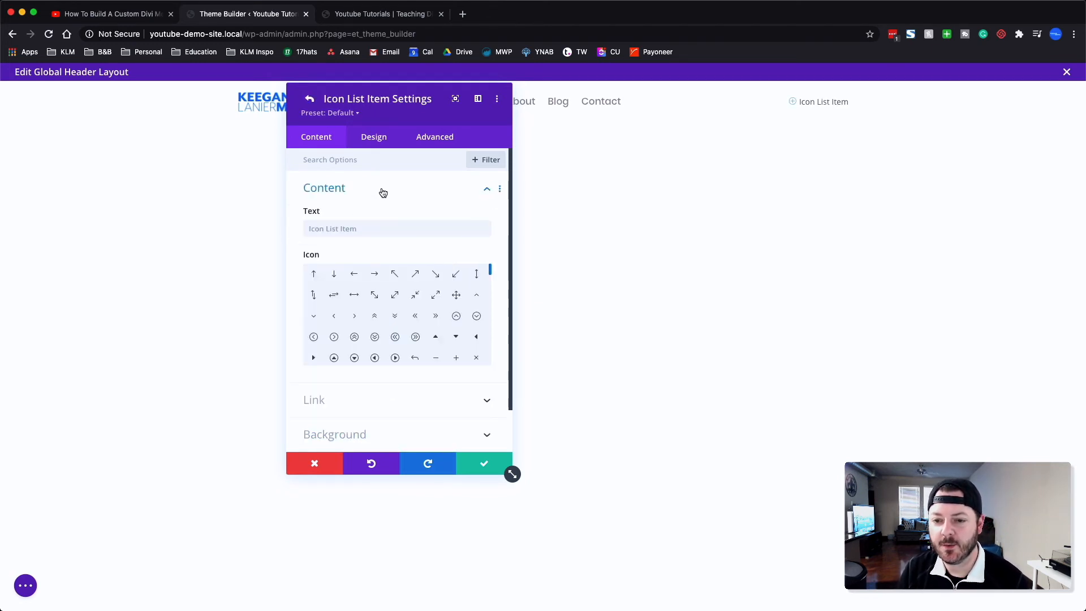
{"action": "left_click", "coordinate": [377, 229]}
{"action": "key", "text": "BackSpace"}
{"action": "scroll", "coordinate": [396, 322], "scroll_direction": "down", "scroll_amount": 5}
{"action": "scroll", "coordinate": [410, 334], "scroll_direction": "down", "scroll_amount": 10}
{"action": "left_click", "coordinate": [396, 298]}
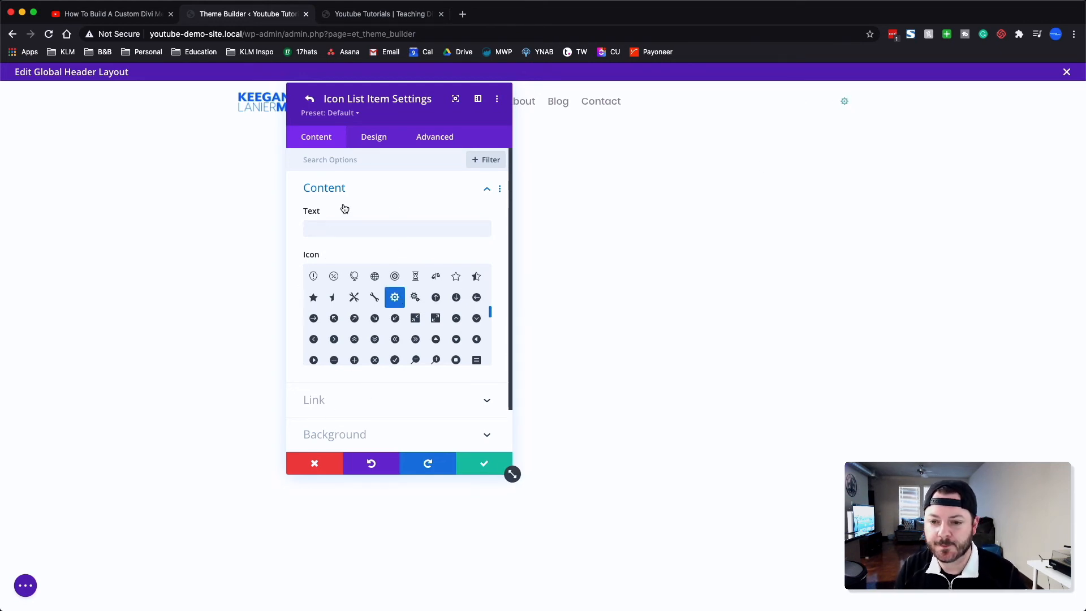
Step: Set the list item's icon color to the saved bright blue and its icon font size to 24px, and save the module
{"action": "left_click", "coordinate": [362, 139]}
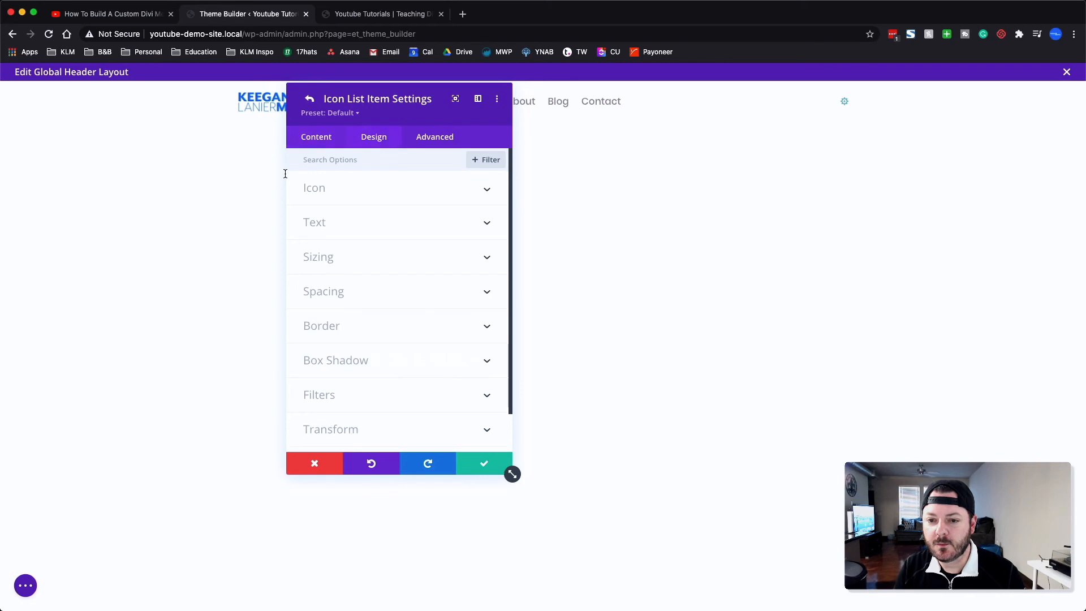
{"action": "left_click", "coordinate": [363, 190]}
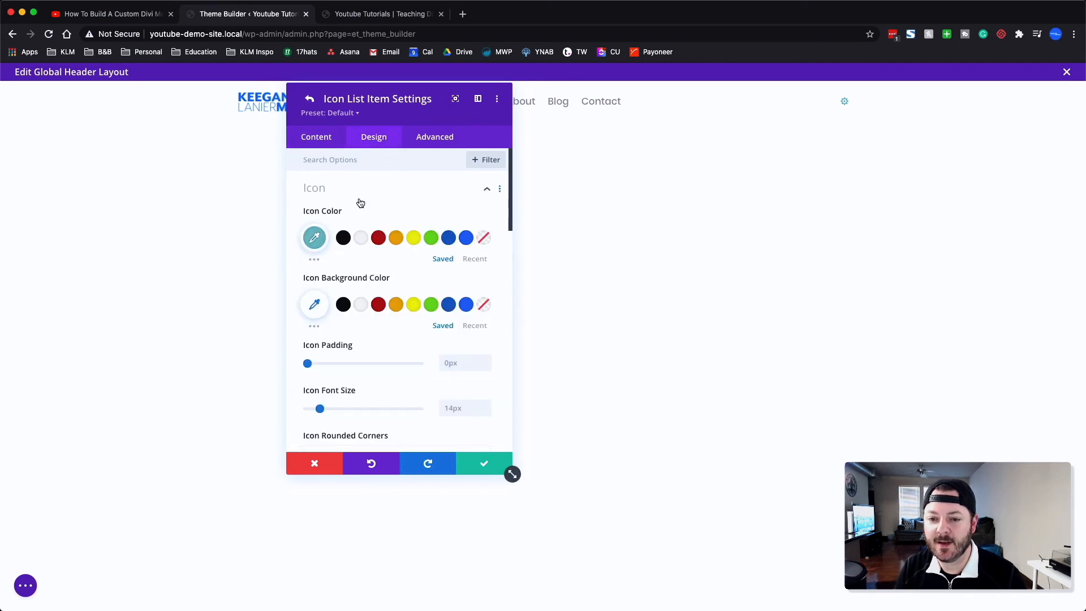
{"action": "left_click", "coordinate": [466, 240]}
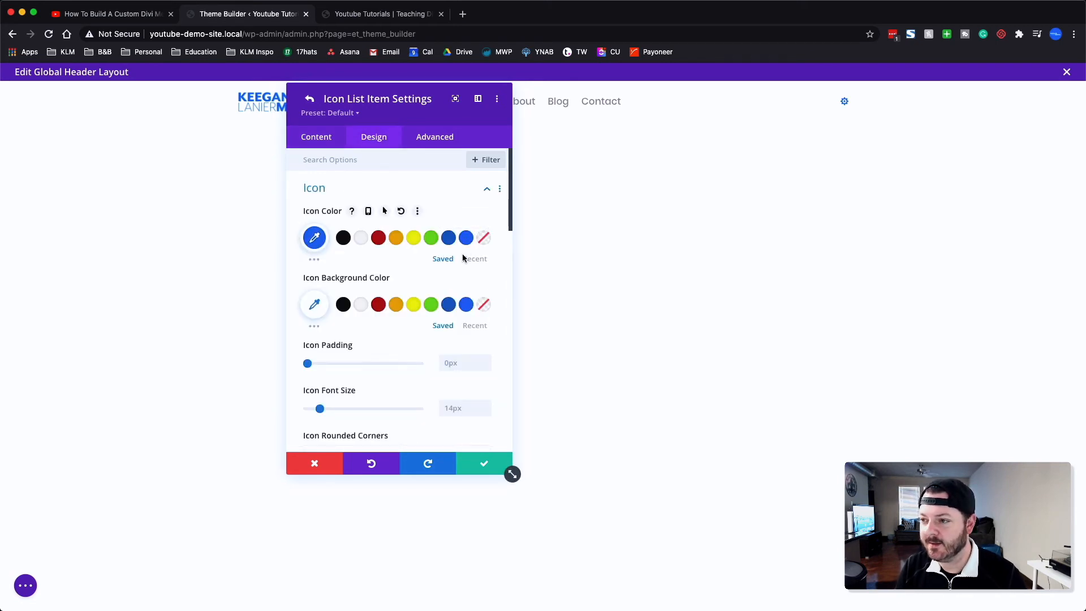
{"action": "left_click_drag", "start_coordinate": [326, 412], "coordinate": [329, 413]}
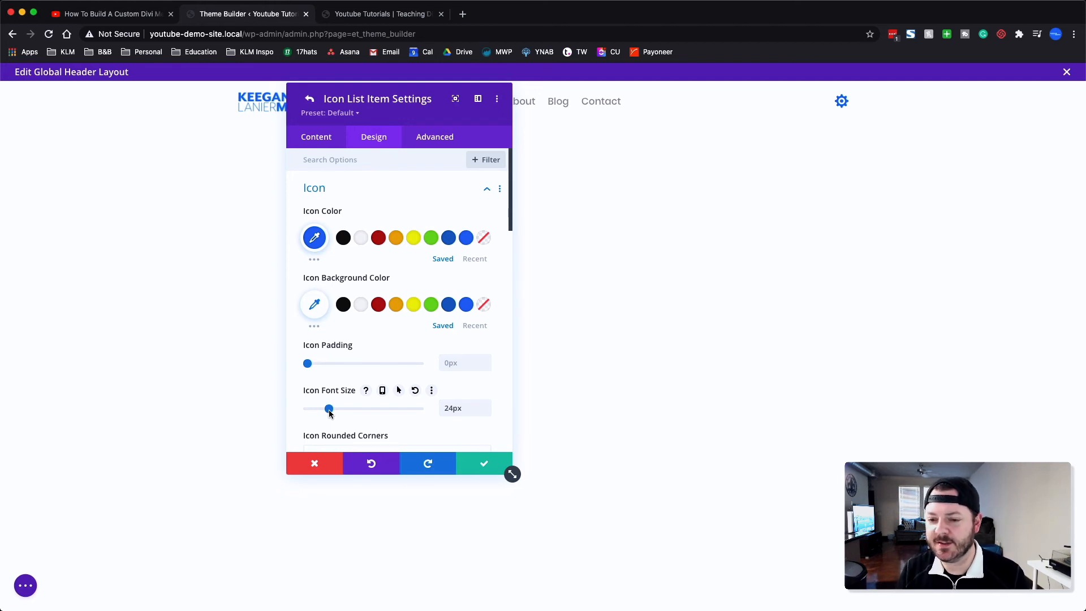
{"action": "left_click", "coordinate": [310, 103]}
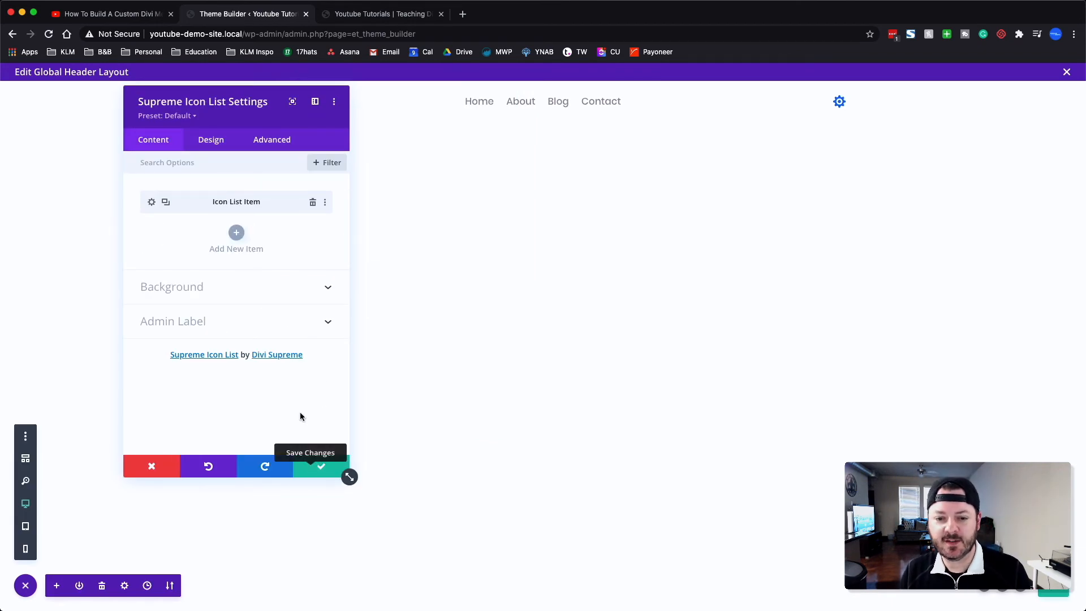
{"action": "left_click", "coordinate": [320, 466]}
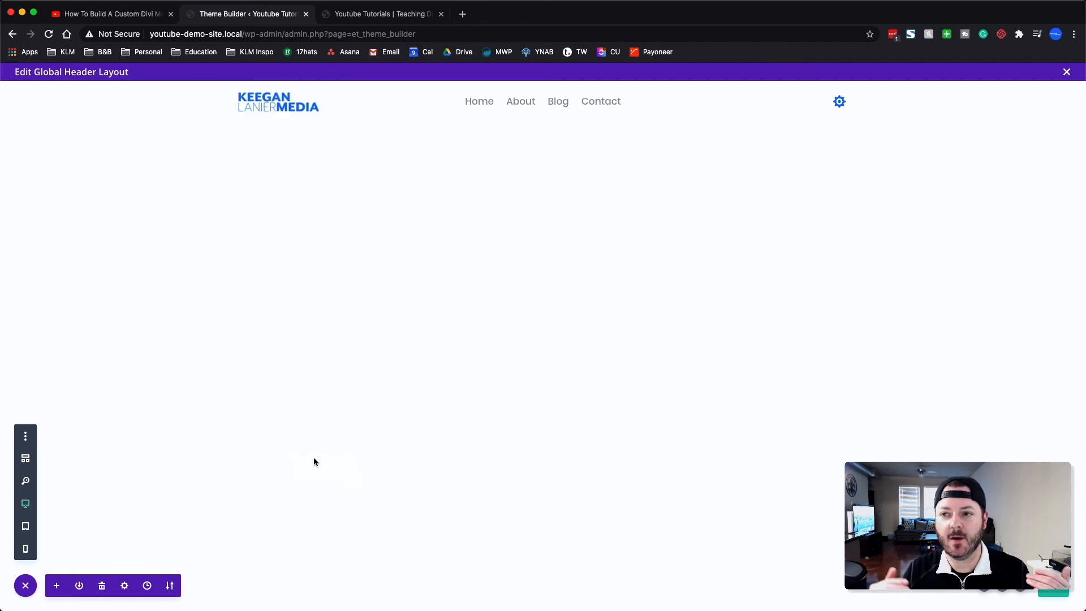
Step: Duplicate the Supreme Icon List module with the gear icon in the row's third column
{"action": "mouse_move", "coordinate": [842, 100]}
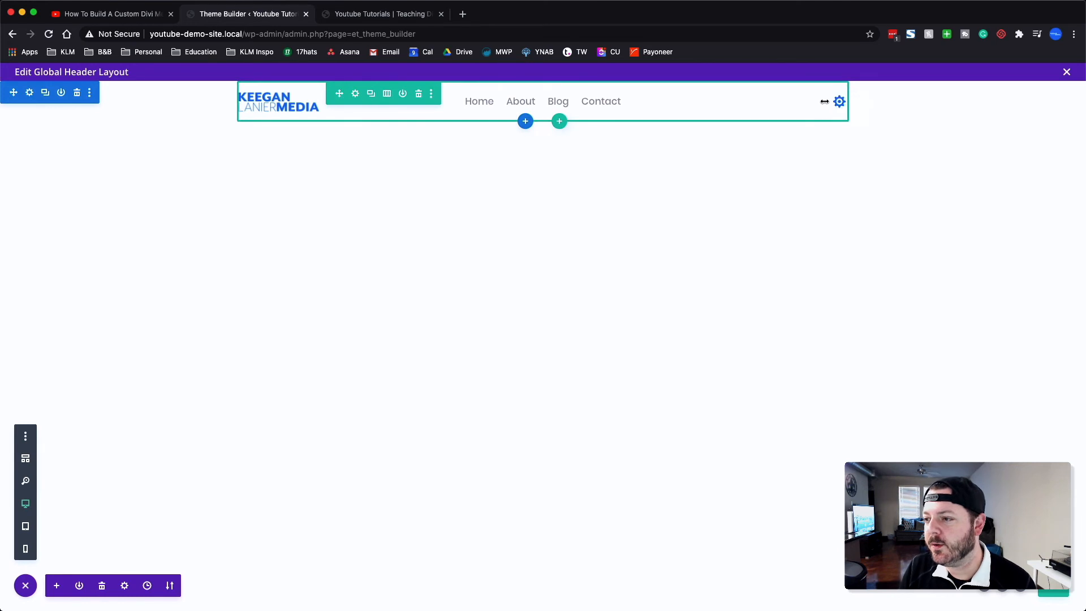
{"action": "left_click", "coordinate": [836, 102]}
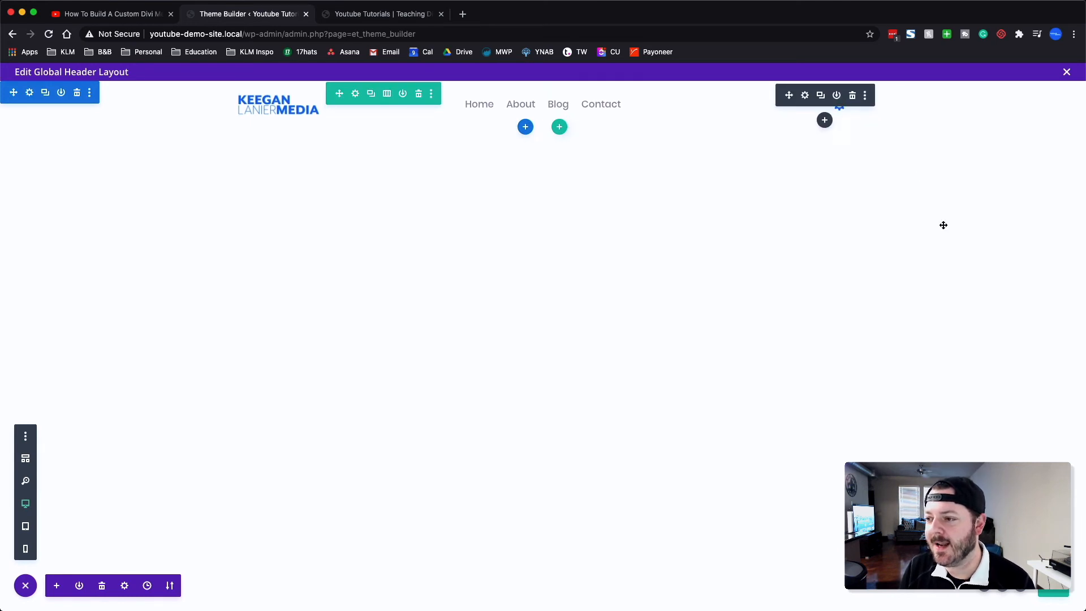
{"action": "mouse_move", "coordinate": [815, 115]}
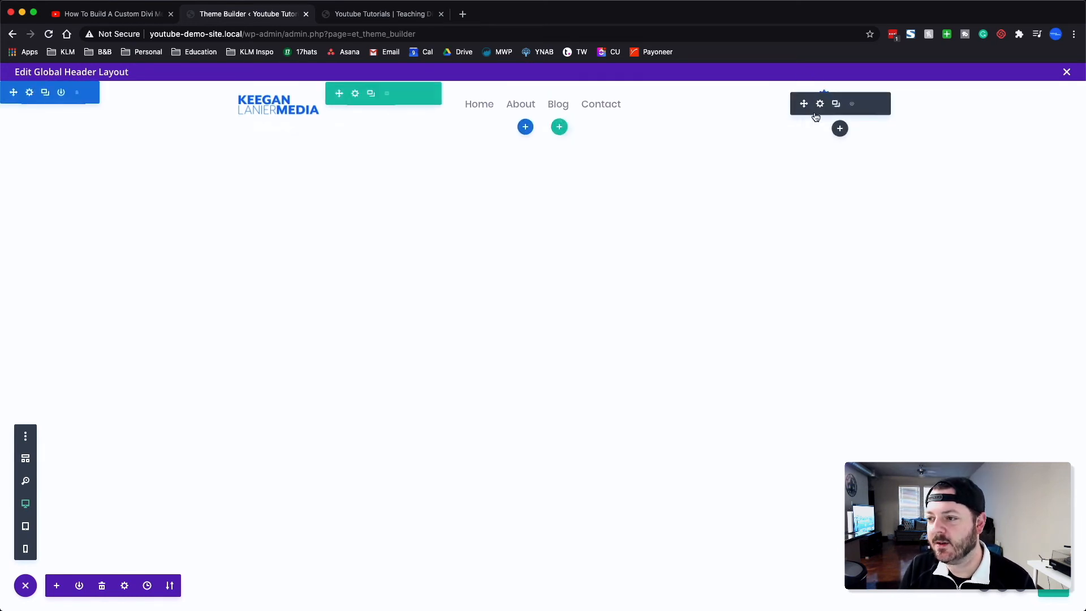
Step: Turn on the row's custom gutter width with a value of 1, set the row width to 80%, and save the row settings
{"action": "left_click", "coordinate": [355, 93]}
{"action": "left_click", "coordinate": [156, 233]}
{"action": "left_click_drag", "start_coordinate": [219, 275], "coordinate": [134, 276]}
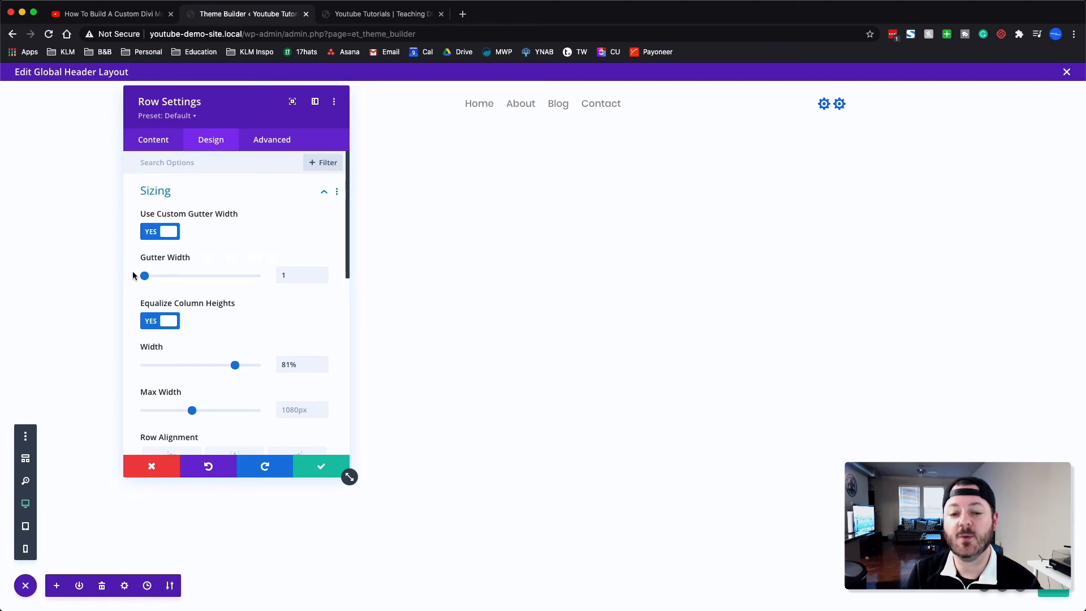
{"action": "left_click", "coordinate": [324, 369]}
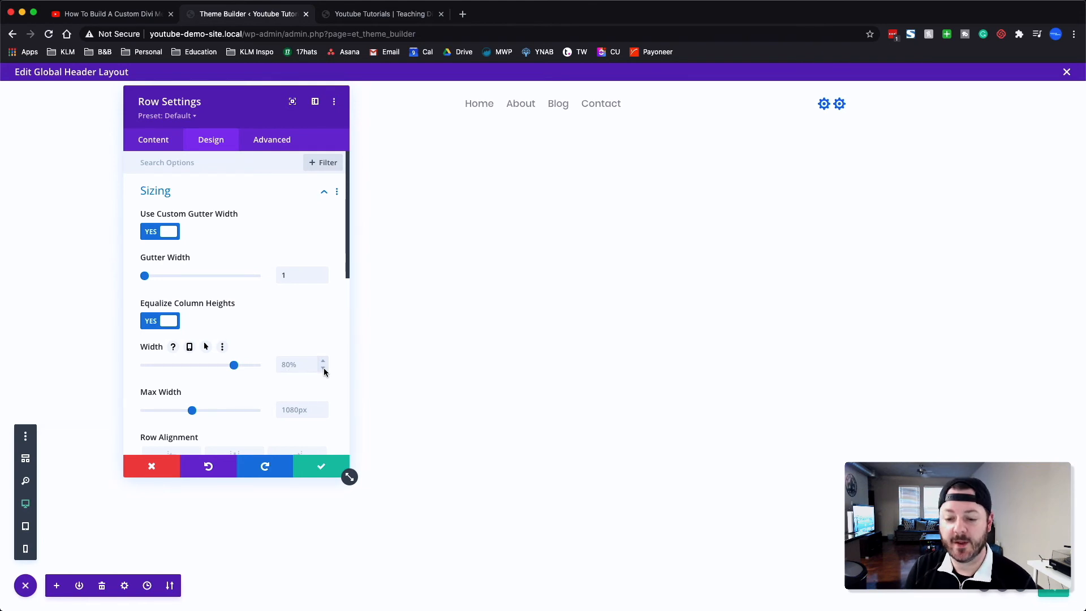
{"action": "left_click", "coordinate": [344, 471]}
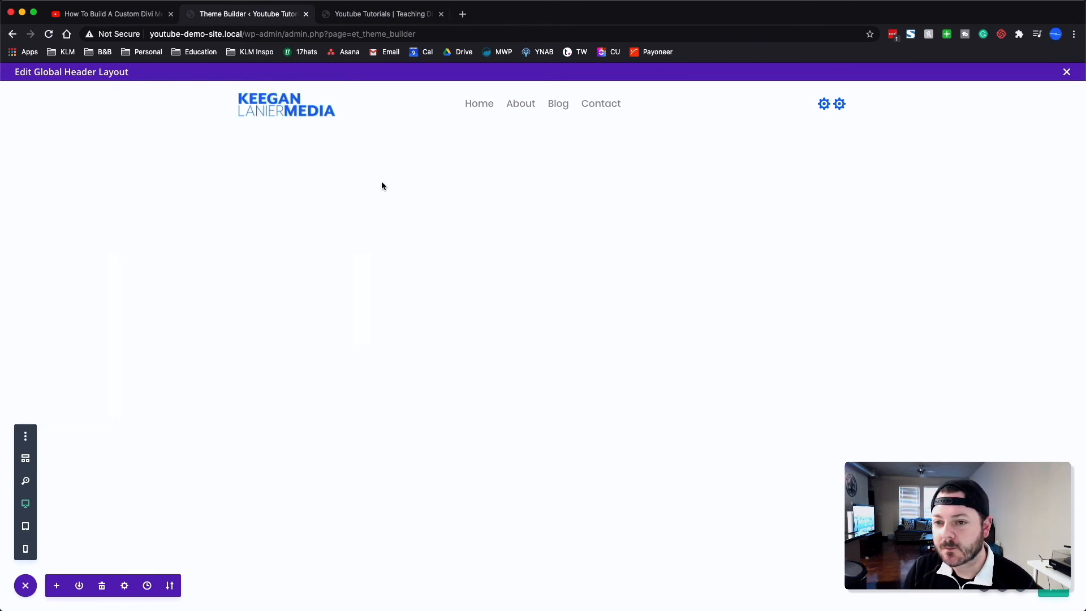
Step: Duplicate the second Supreme Icon List module two more times in wireframe view and preview the header in desktop view
{"action": "mouse_move", "coordinate": [826, 105]}
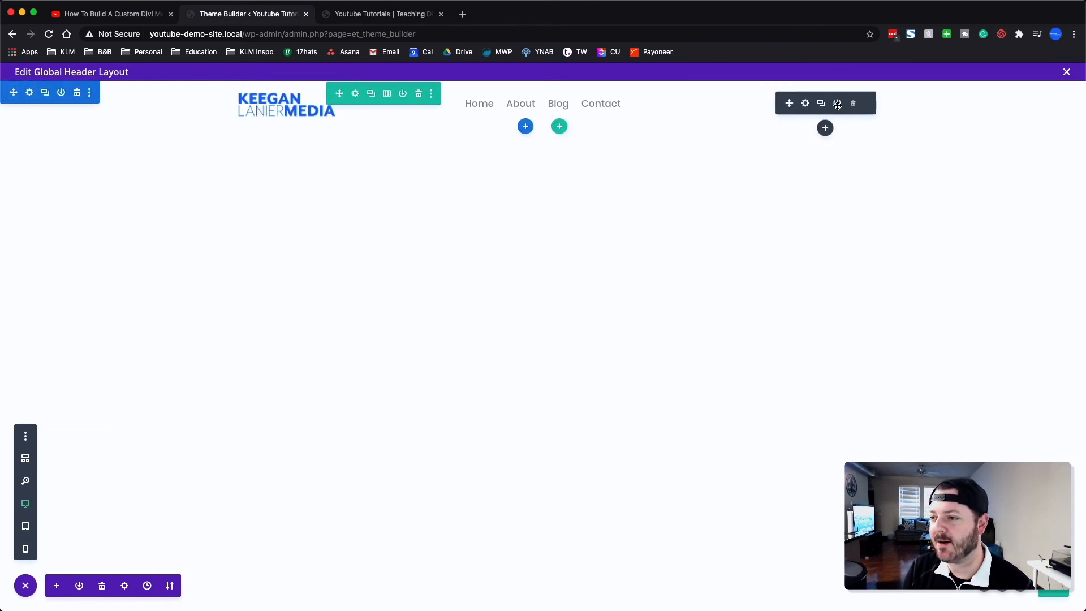
{"action": "left_click", "coordinate": [26, 460]}
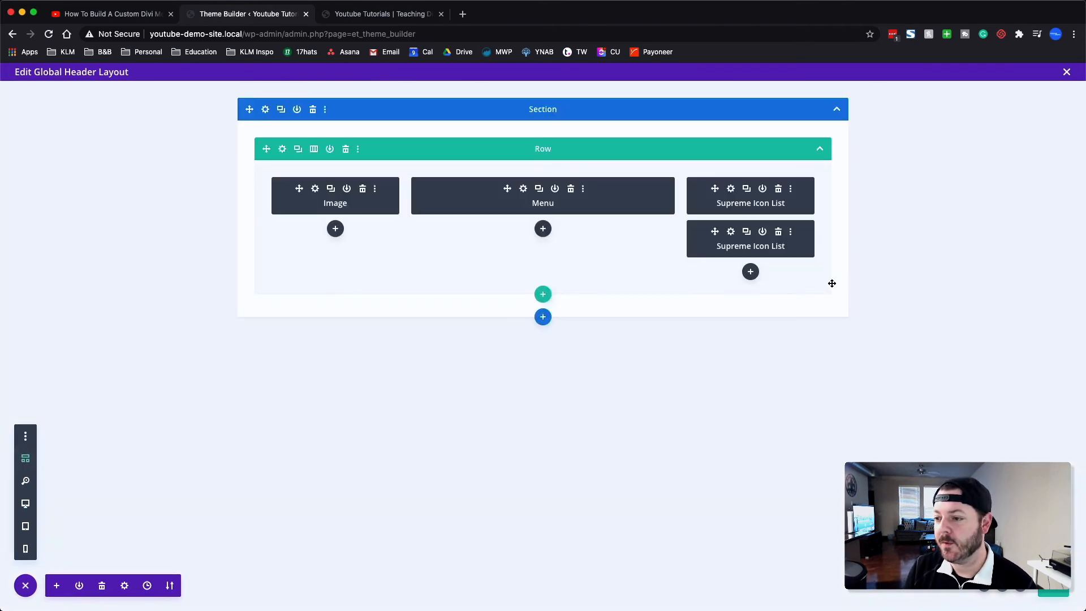
{"action": "left_click", "coordinate": [747, 235]}
{"action": "left_click", "coordinate": [747, 234]}
{"action": "left_click", "coordinate": [26, 504]}
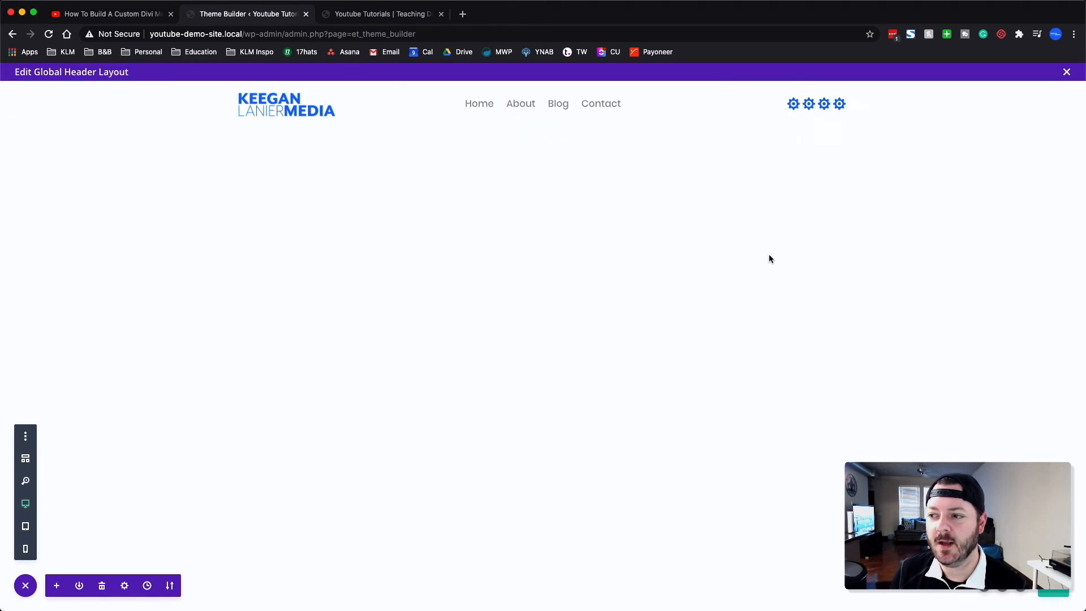
Step: Delete the two extra Supreme Icon List copies from the third column in wireframe view
{"action": "left_click", "coordinate": [29, 460]}
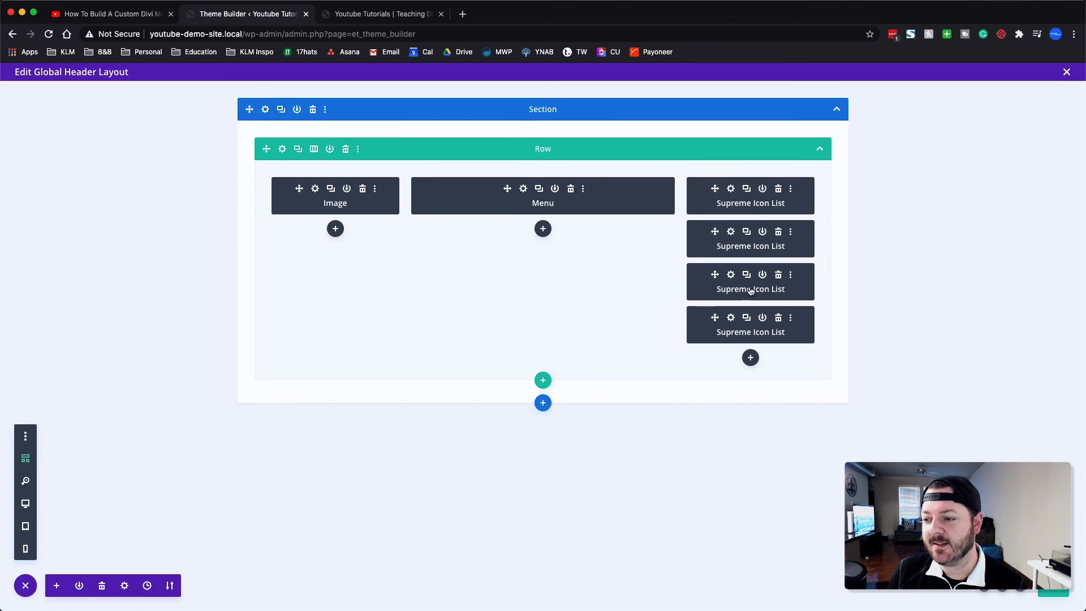
{"action": "left_click", "coordinate": [779, 274]}
{"action": "left_click", "coordinate": [779, 274]}
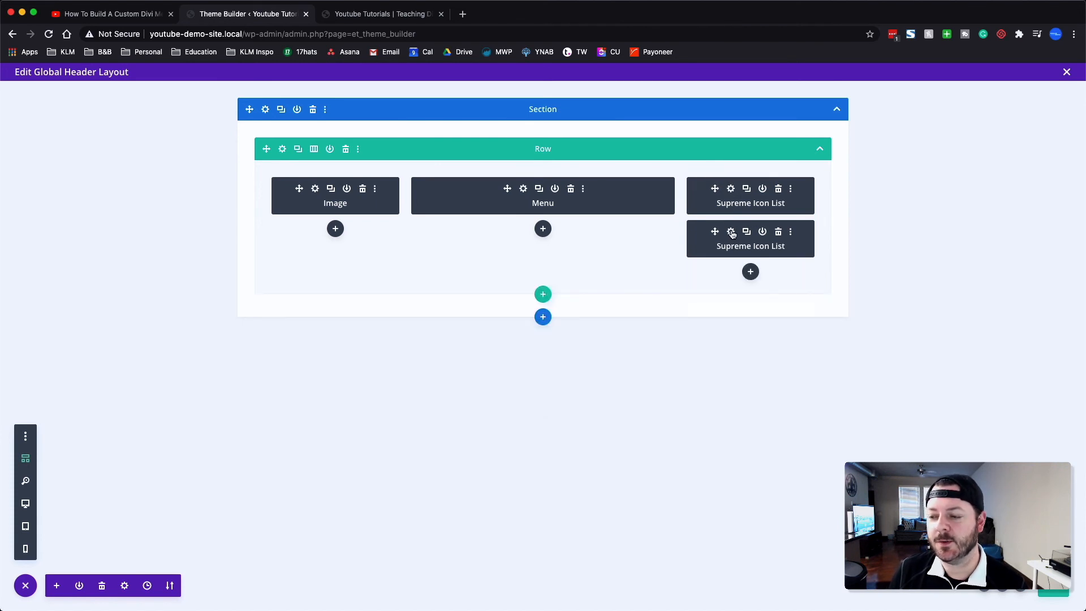
Step: Change the icon of the first Supreme Icon List module's item to the solid single-person icon and return to desktop view
{"action": "left_click", "coordinate": [731, 232]}
{"action": "left_click", "coordinate": [320, 467]}
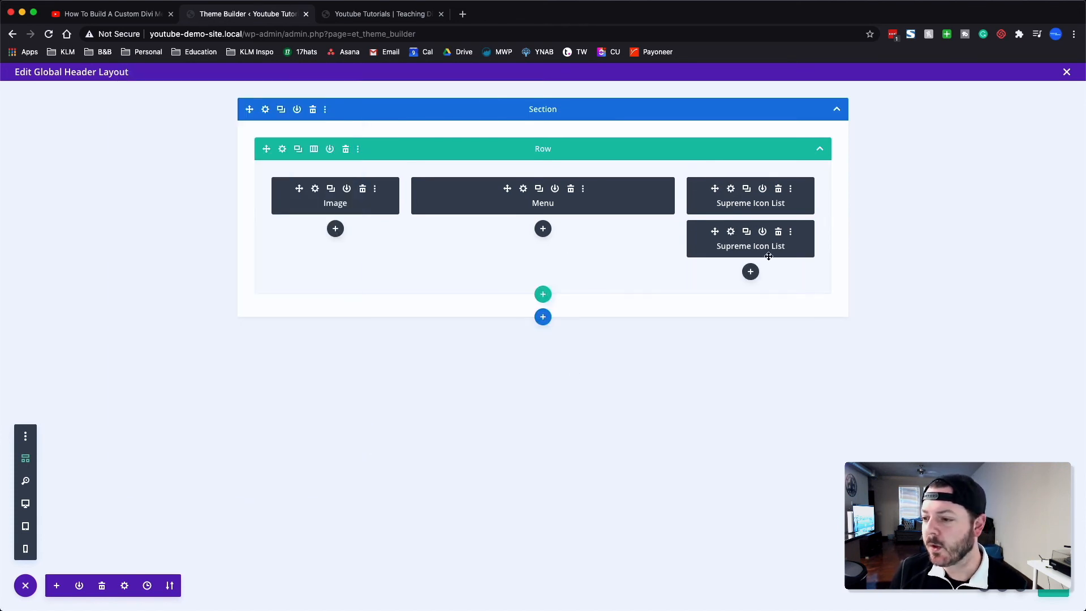
{"action": "left_click", "coordinate": [731, 189]}
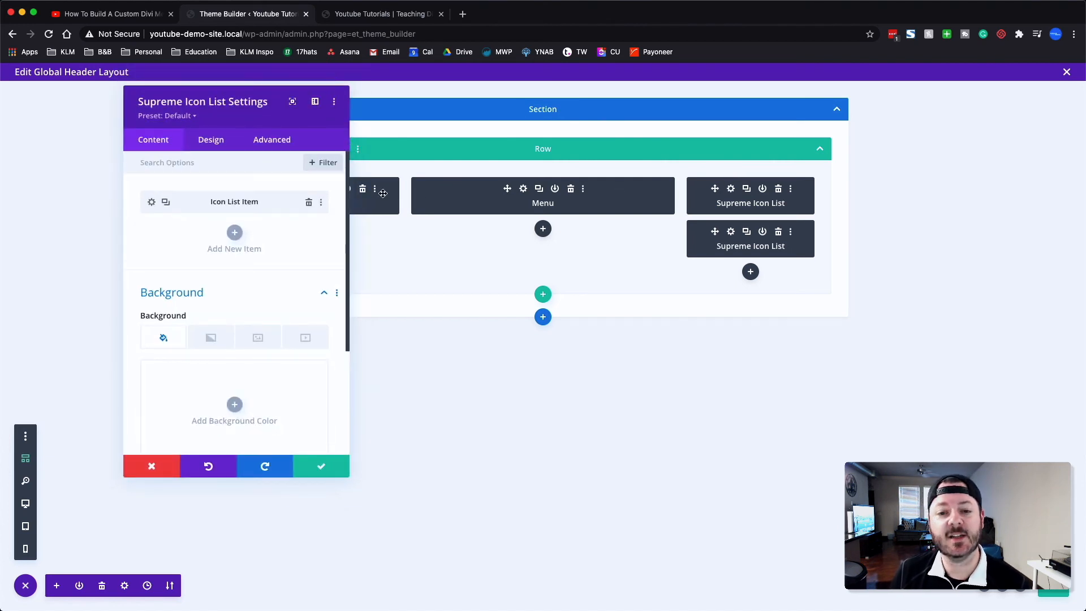
{"action": "left_click", "coordinate": [152, 202]}
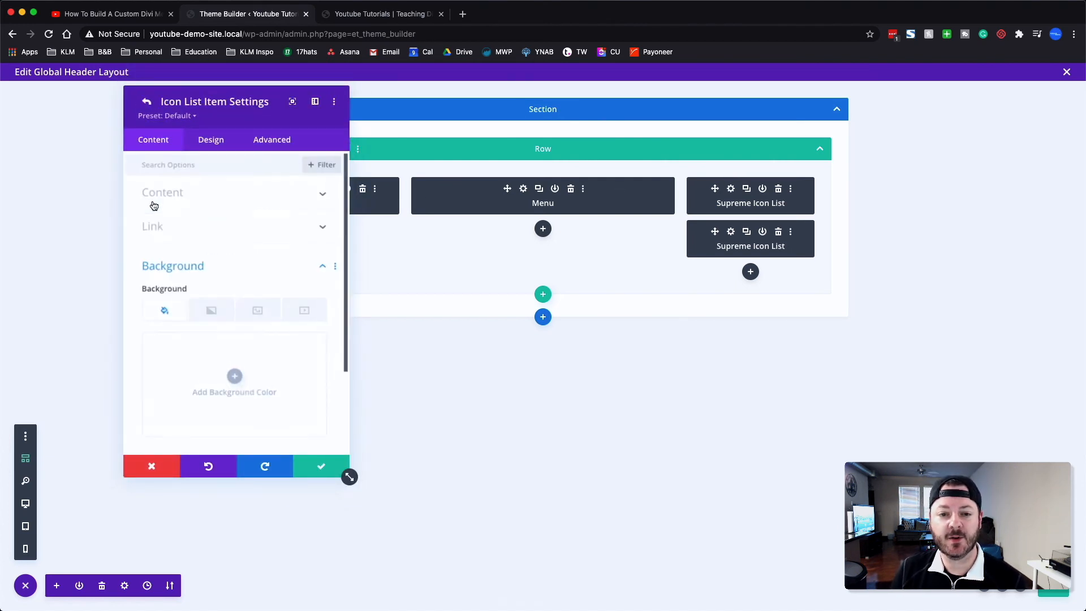
{"action": "left_click", "coordinate": [212, 141]}
{"action": "left_click", "coordinate": [156, 141]}
{"action": "scroll", "coordinate": [214, 337], "scroll_direction": "down", "scroll_amount": 2}
{"action": "scroll", "coordinate": [183, 239], "scroll_direction": "up", "scroll_amount": 2}
{"action": "left_click", "coordinate": [182, 195]}
{"action": "scroll", "coordinate": [226, 254], "scroll_direction": "down", "scroll_amount": 1}
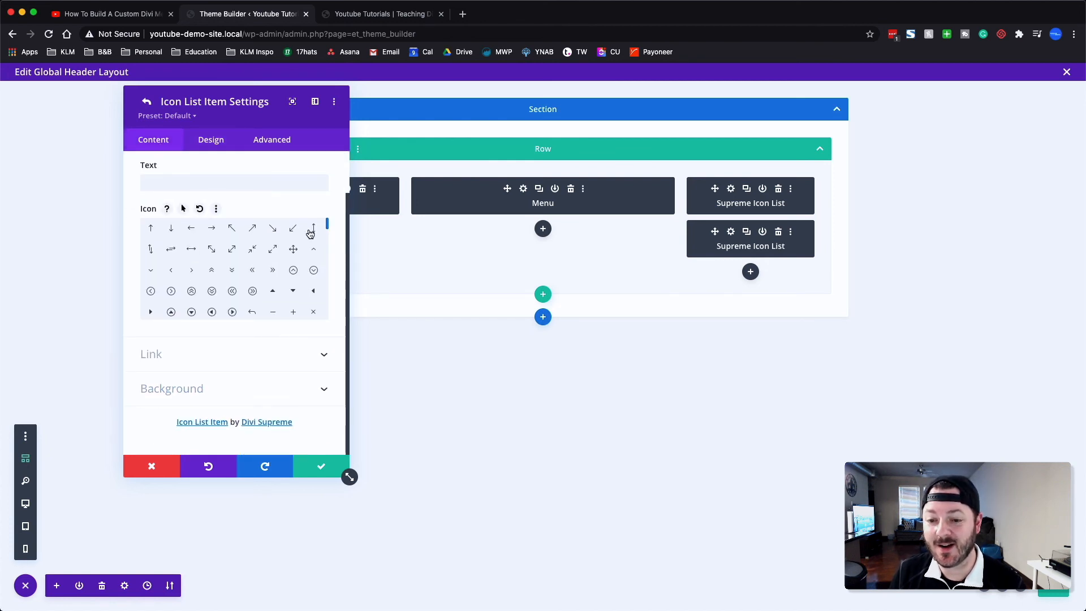
{"action": "left_click_drag", "start_coordinate": [327, 224], "coordinate": [327, 255]}
{"action": "left_click_drag", "start_coordinate": [327, 257], "coordinate": [327, 292]}
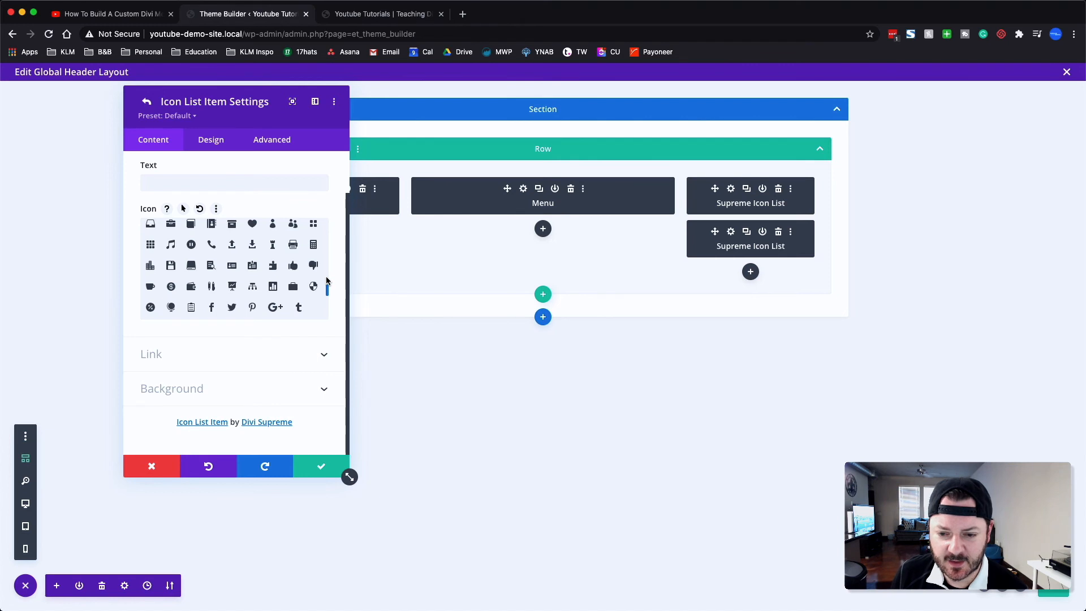
{"action": "scroll", "coordinate": [327, 286], "scroll_direction": "up", "scroll_amount": 1}
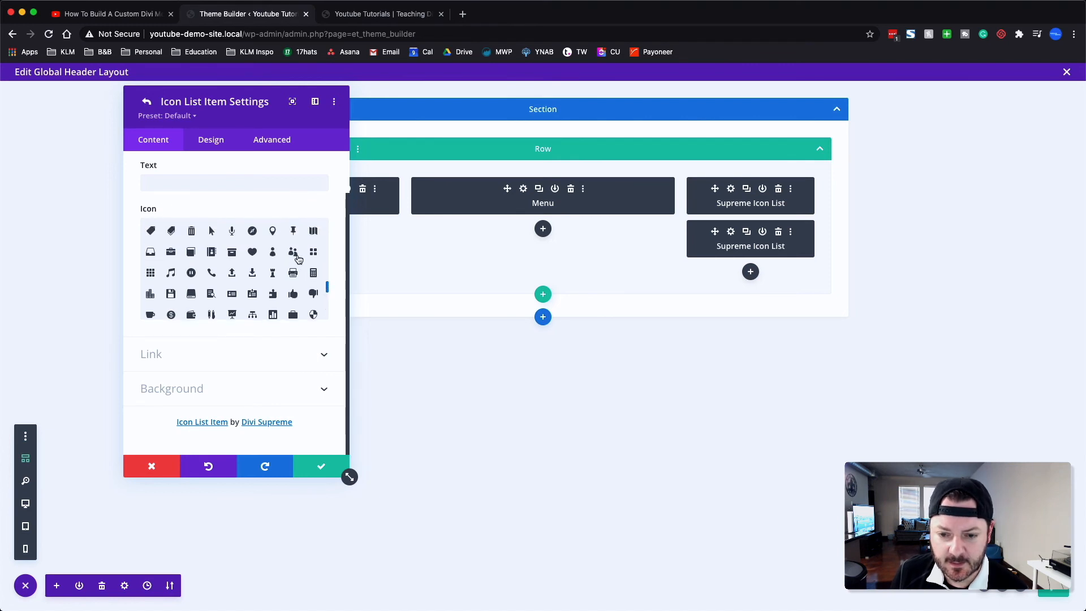
{"action": "left_click", "coordinate": [272, 253]}
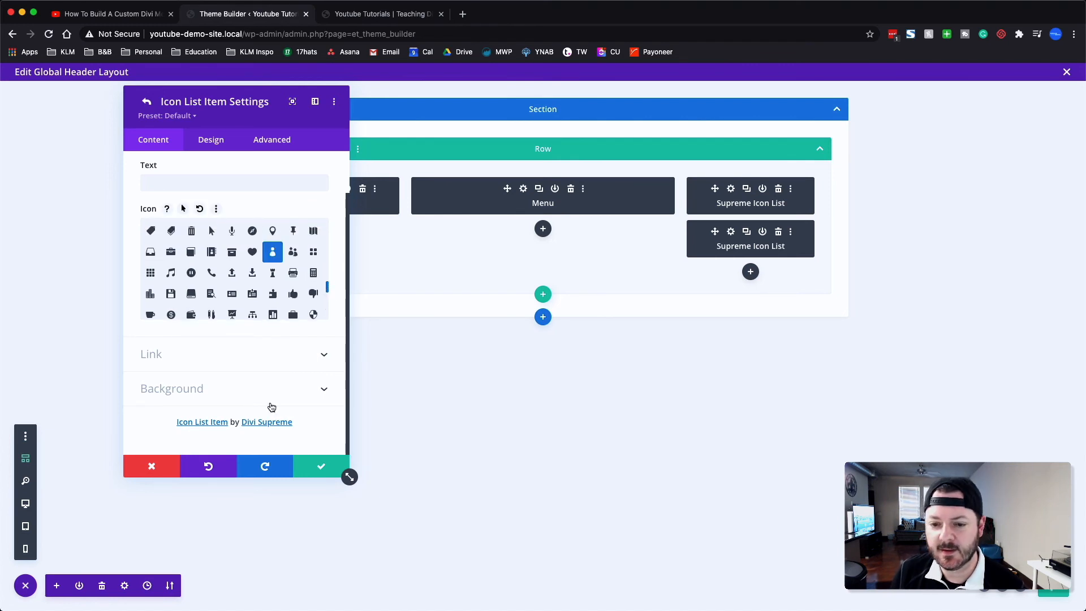
{"action": "left_click", "coordinate": [26, 505]}
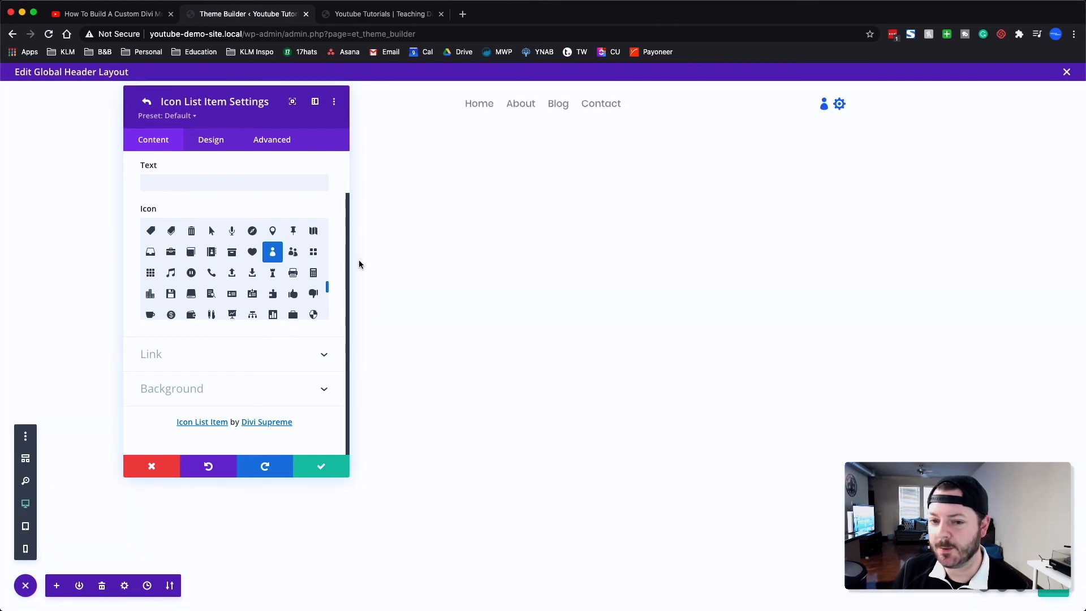
Step: Set the person icon list item's right margin to 10px
{"action": "left_click", "coordinate": [221, 141]}
{"action": "left_click", "coordinate": [184, 306]}
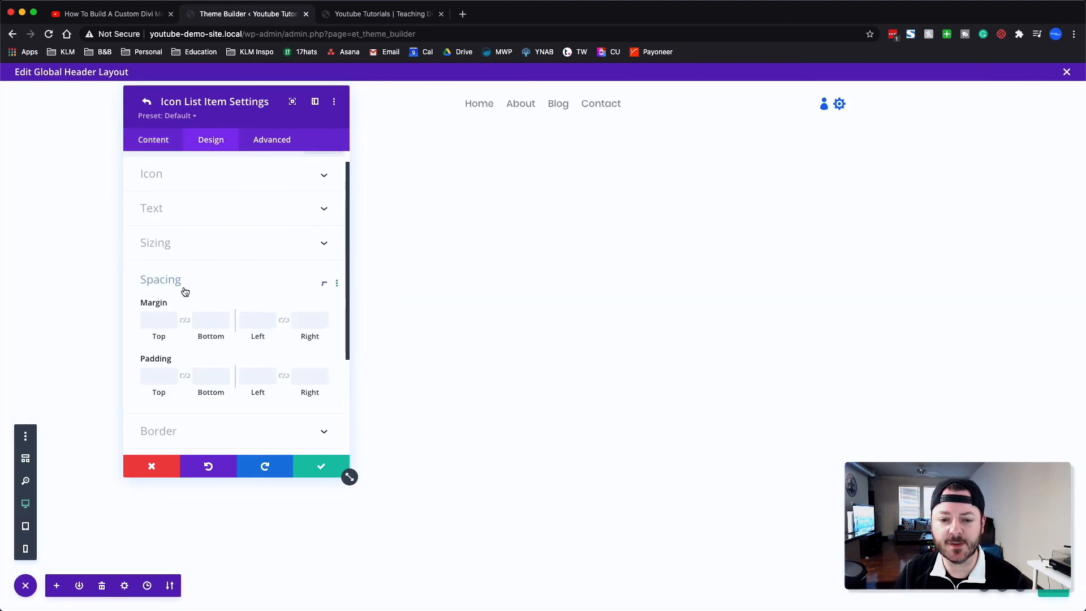
{"action": "left_click", "coordinate": [300, 207]}
{"action": "type", "text": "1px0"}
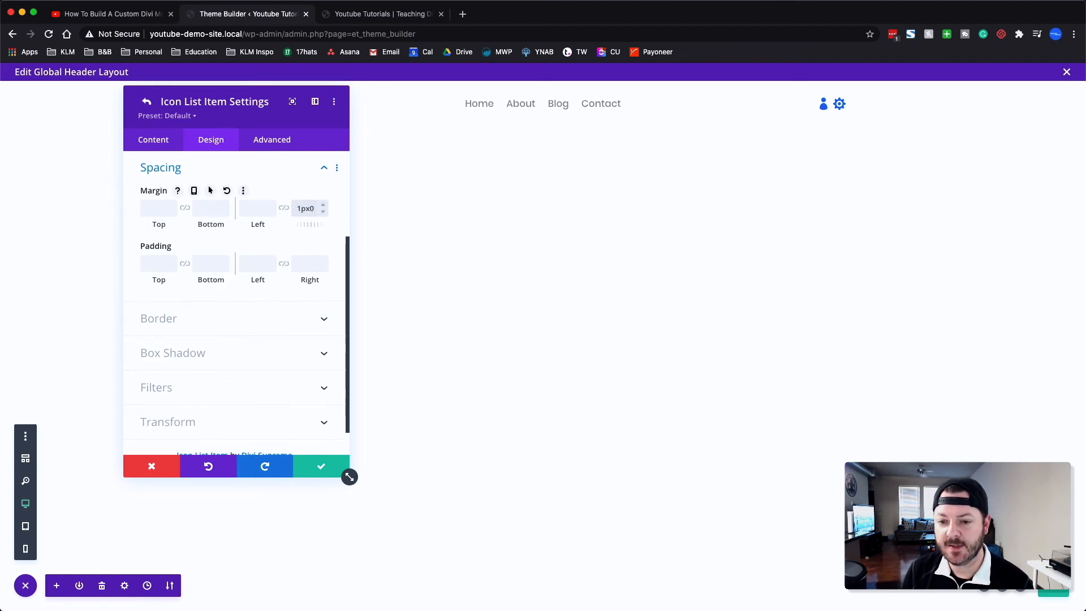
{"action": "key", "text": "Up"}
{"action": "key", "text": "Up"}
{"action": "key", "text": "Up"}
{"action": "key", "text": "Up"}
{"action": "key", "text": "Up"}
{"action": "key", "text": "Up"}
{"action": "key", "text": "Up"}
{"action": "key", "text": "Up"}
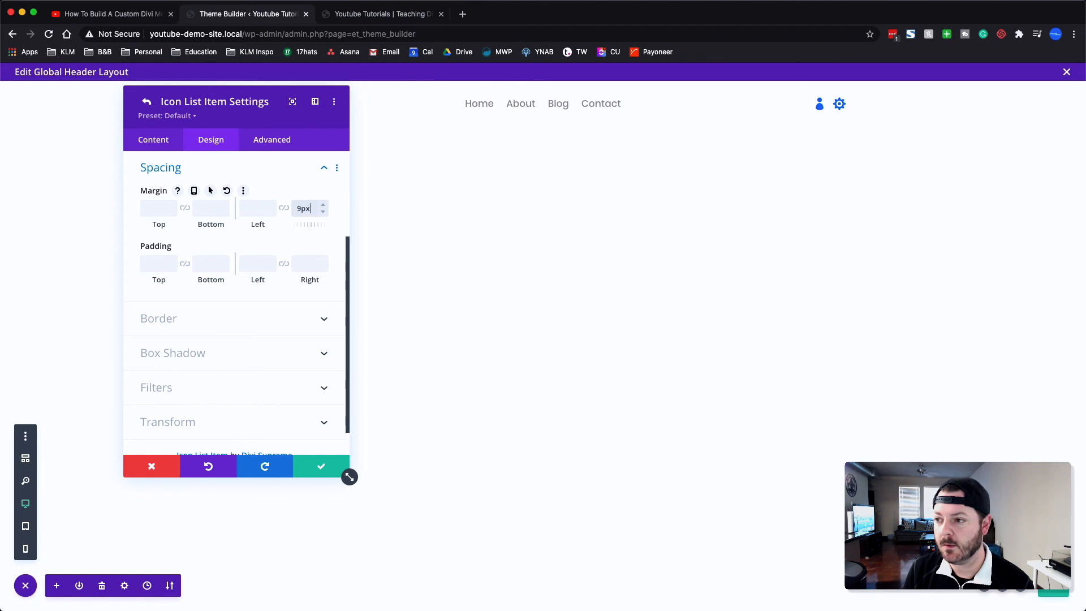
{"action": "key", "text": "Up"}
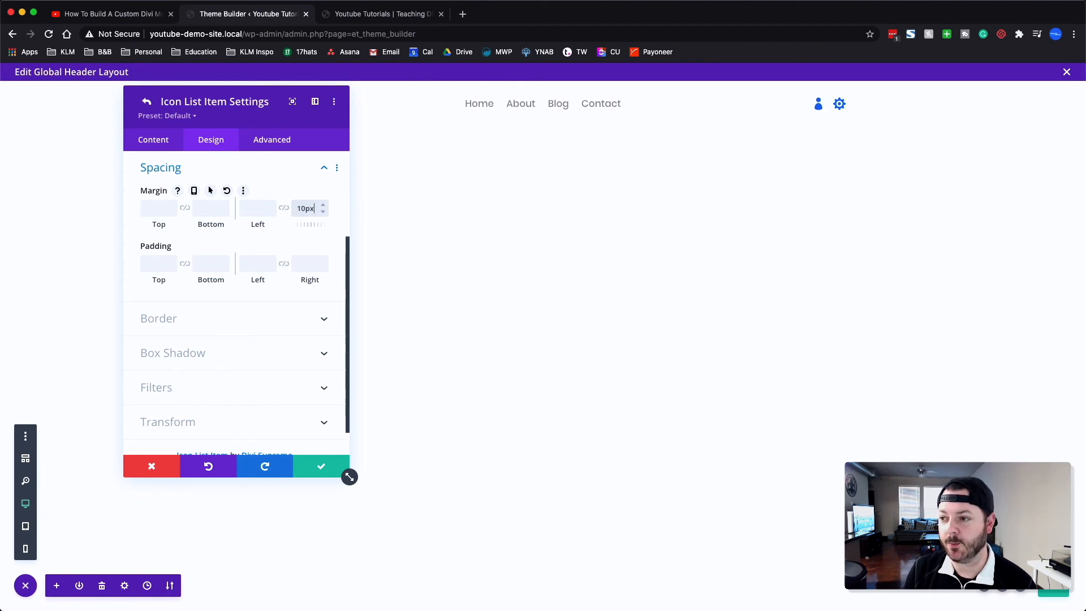
Step: Enable a hover state for the person item's icon color, set the hover color to black, and save the module
{"action": "scroll", "coordinate": [237, 175], "scroll_direction": "up", "scroll_amount": 5}
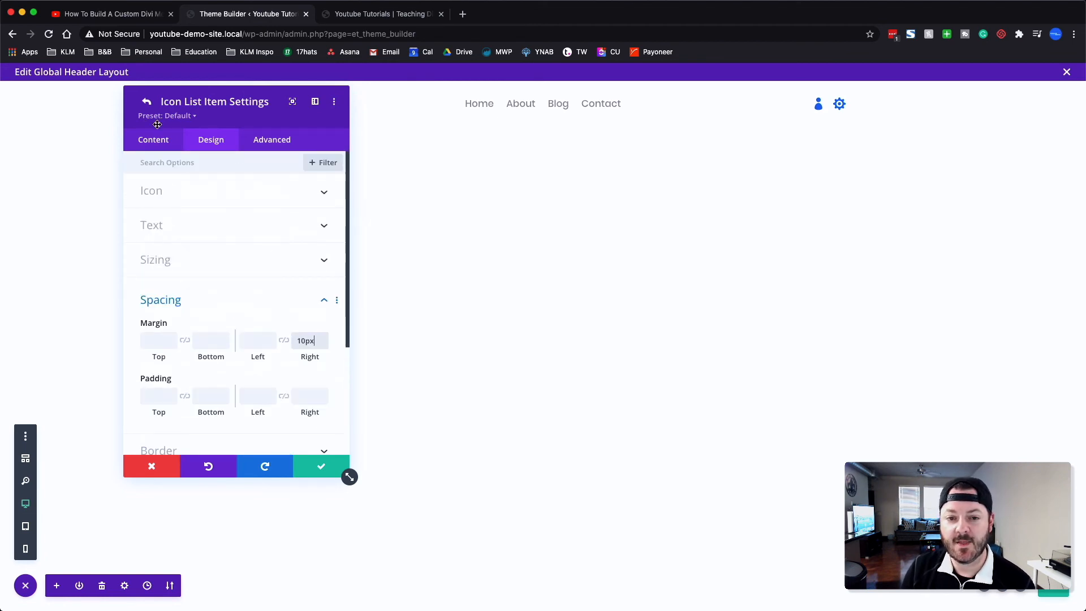
{"action": "left_click", "coordinate": [174, 194]}
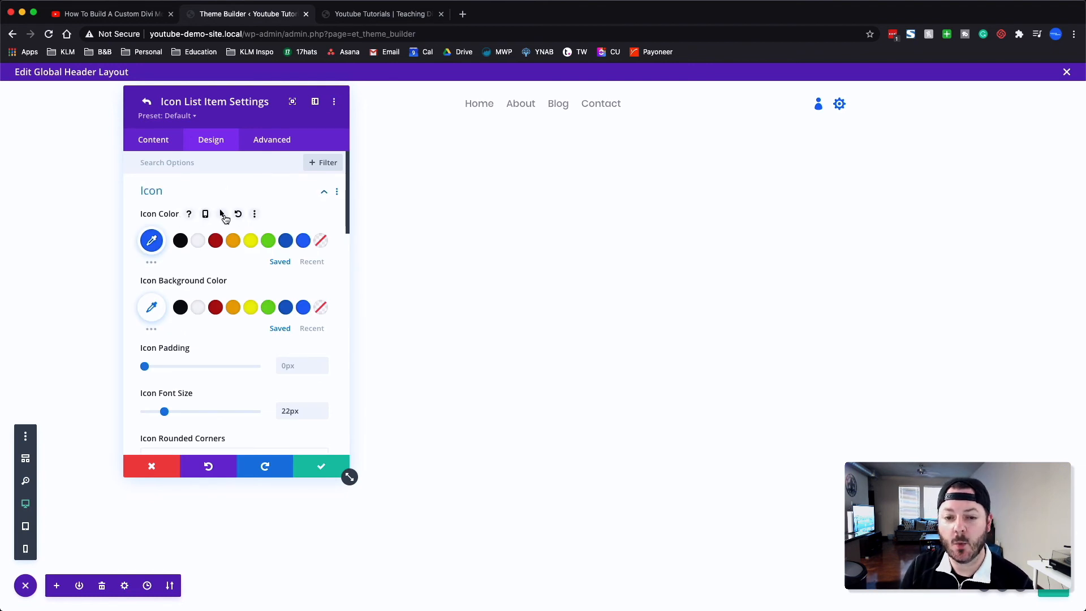
{"action": "left_click", "coordinate": [223, 214]}
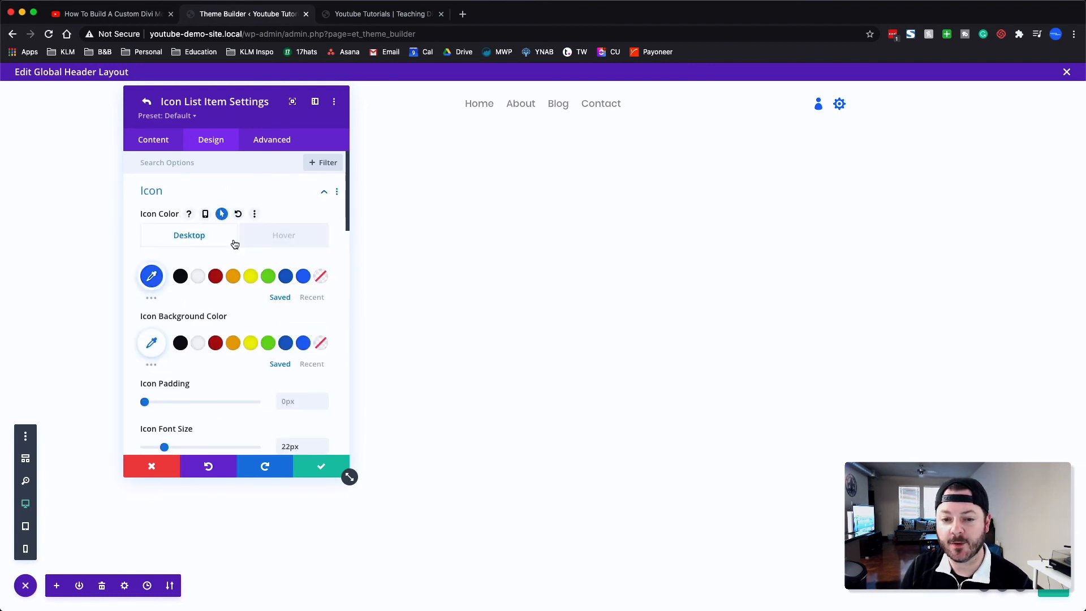
{"action": "left_click", "coordinate": [180, 278]}
{"action": "left_click", "coordinate": [203, 238]}
{"action": "left_click", "coordinate": [281, 239]}
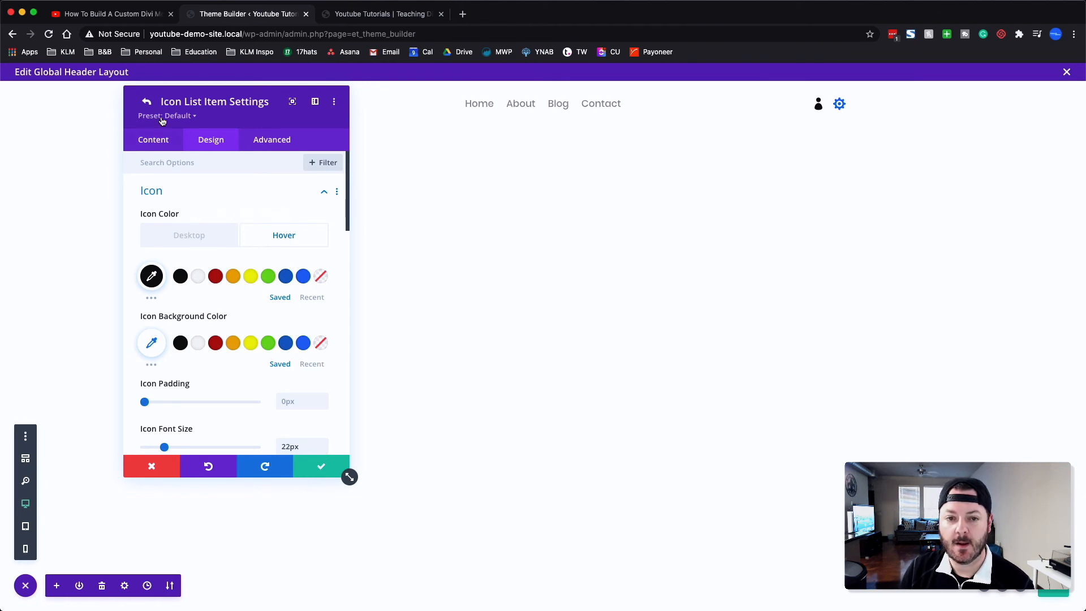
{"action": "left_click", "coordinate": [148, 103]}
{"action": "right_click", "coordinate": [211, 142]}
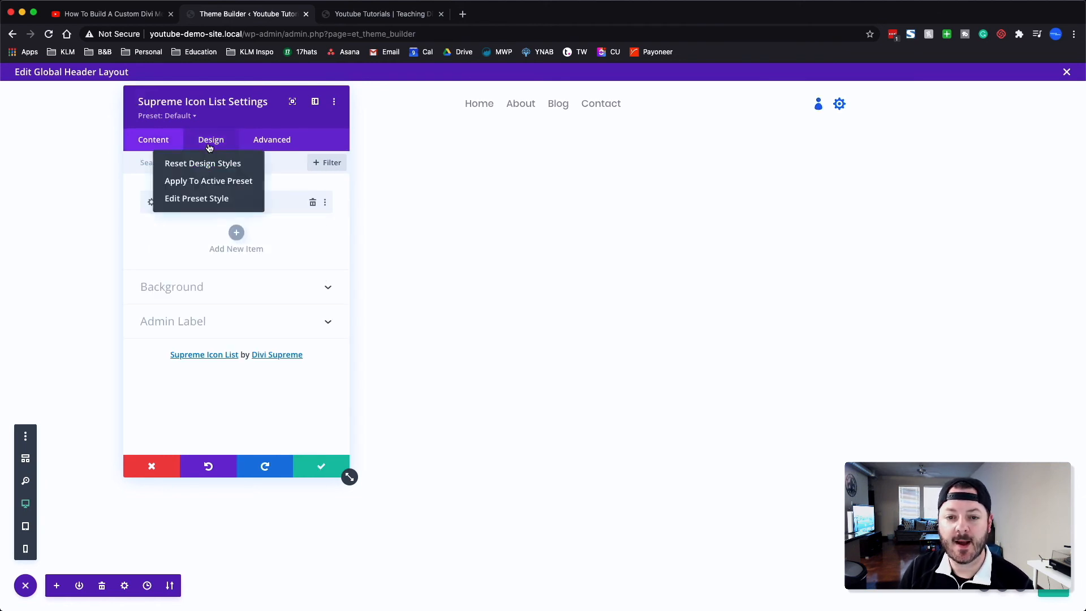
{"action": "left_click", "coordinate": [317, 466]}
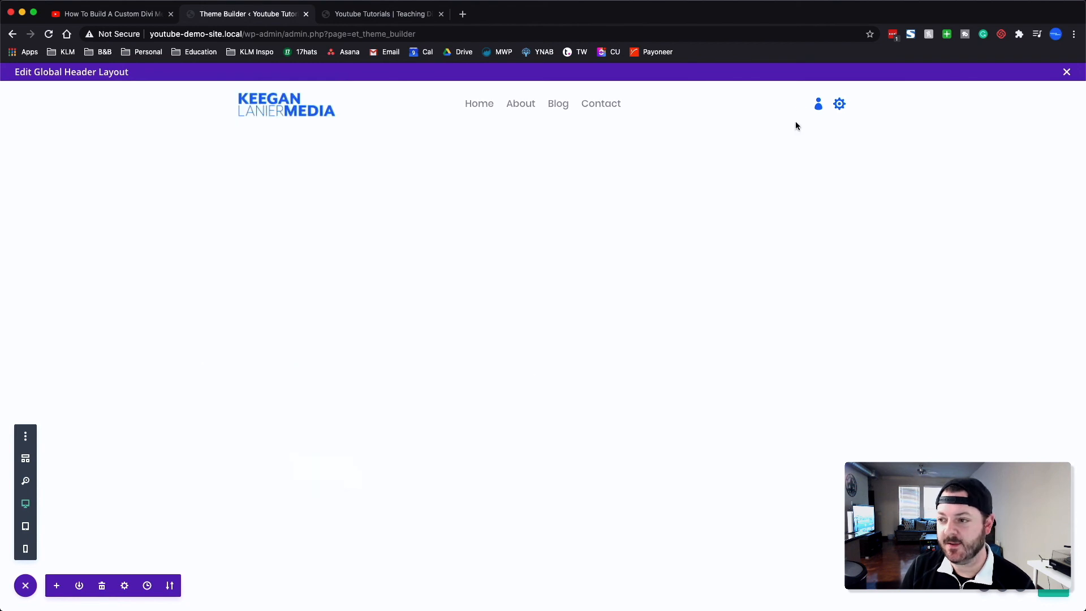
Step: Extend the person icon module's Supreme Icon List styles to all Supreme Icon Lists throughout this column
{"action": "right_click", "coordinate": [802, 103]}
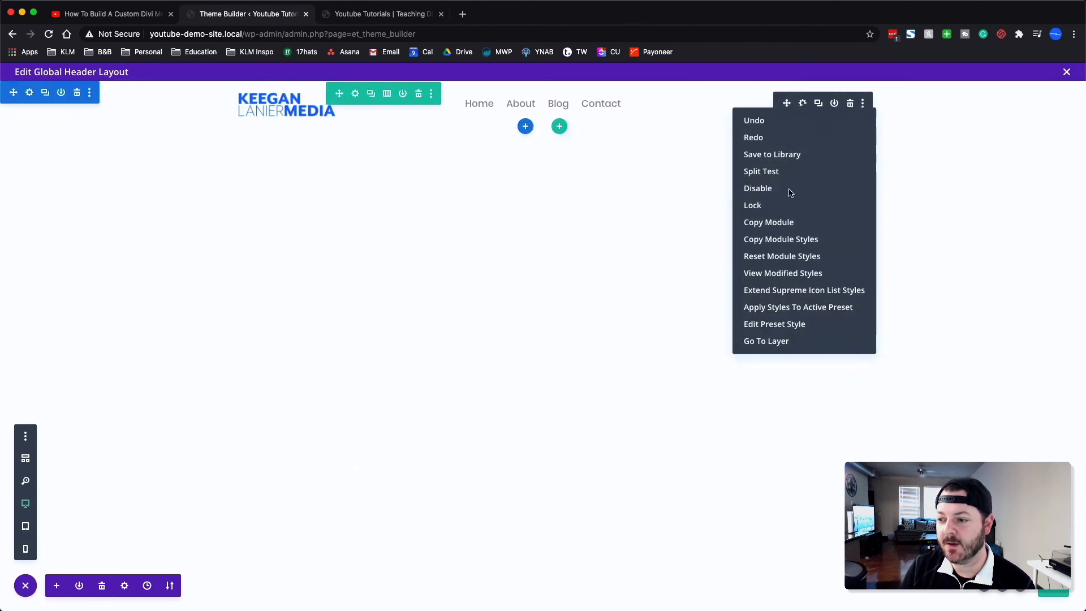
{"action": "left_click", "coordinate": [778, 291]}
{"action": "left_click", "coordinate": [247, 192]}
{"action": "left_click", "coordinate": [194, 259]}
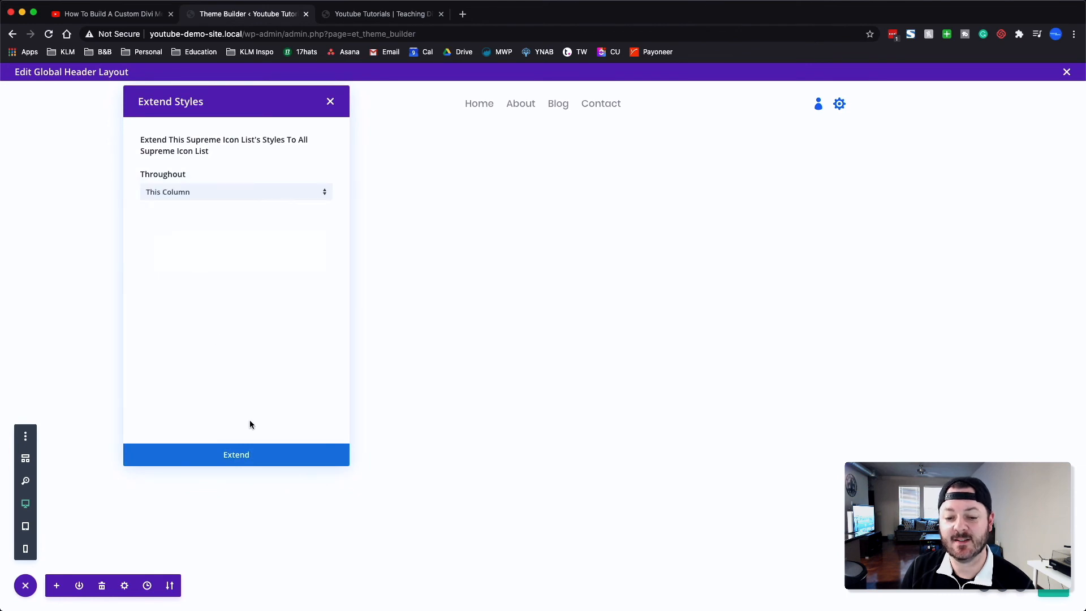
{"action": "left_click", "coordinate": [224, 457]}
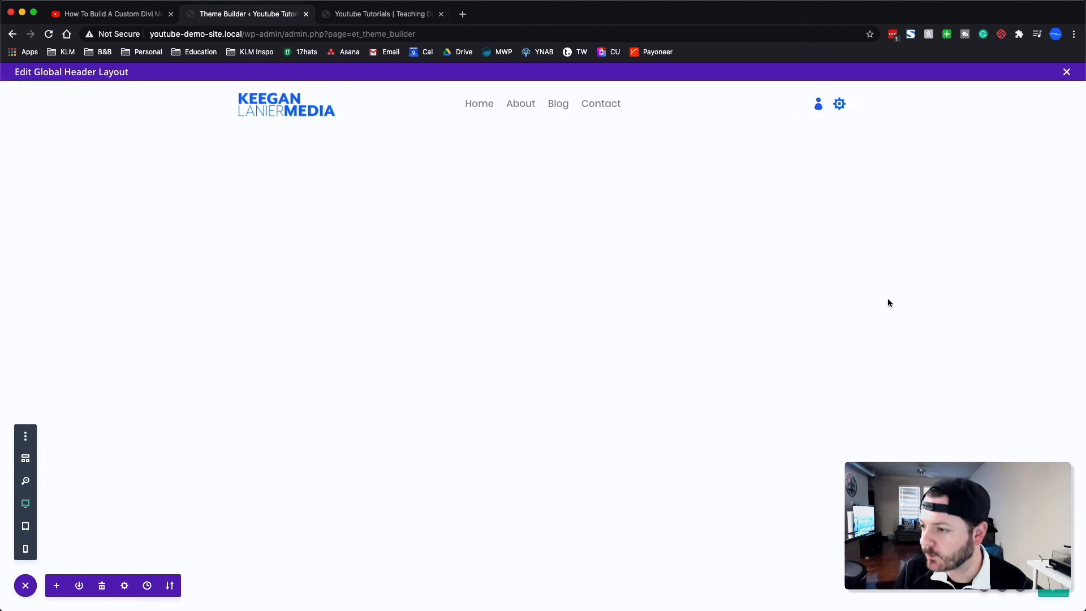
Step: Leave the global header editor, save the Theme Builder changes, and reload the site's home page to check the new header
{"action": "left_click", "coordinate": [1067, 73]}
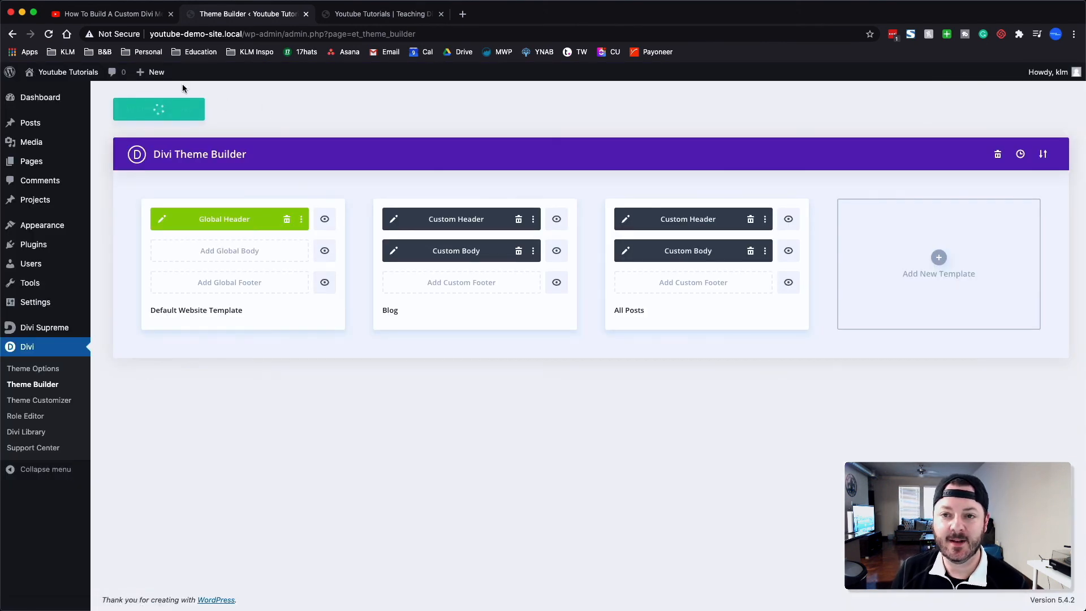
{"action": "left_click", "coordinate": [361, 16]}
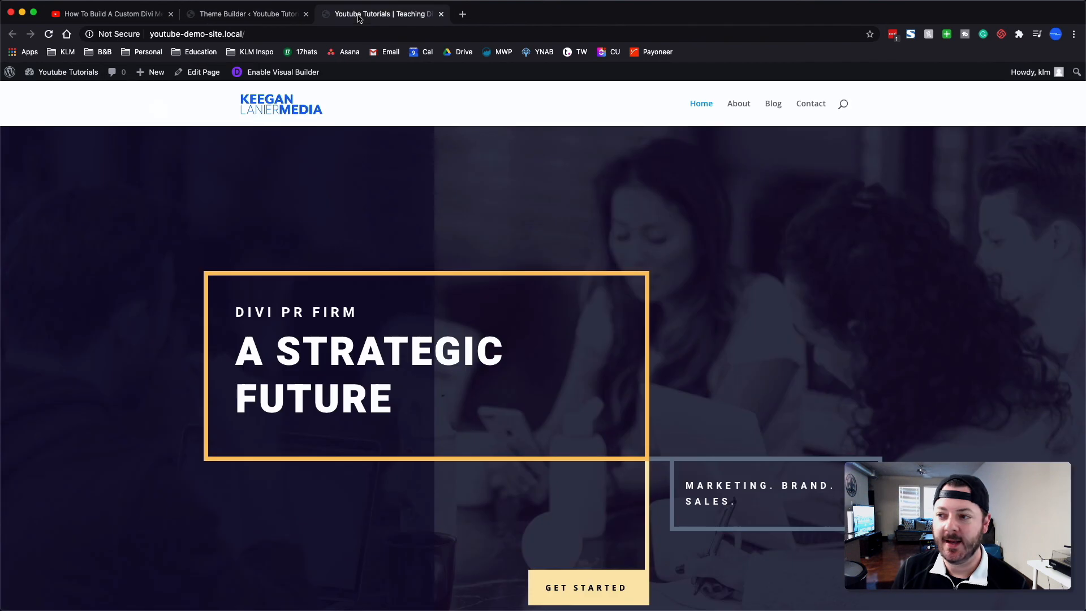
{"action": "left_click", "coordinate": [272, 14]}
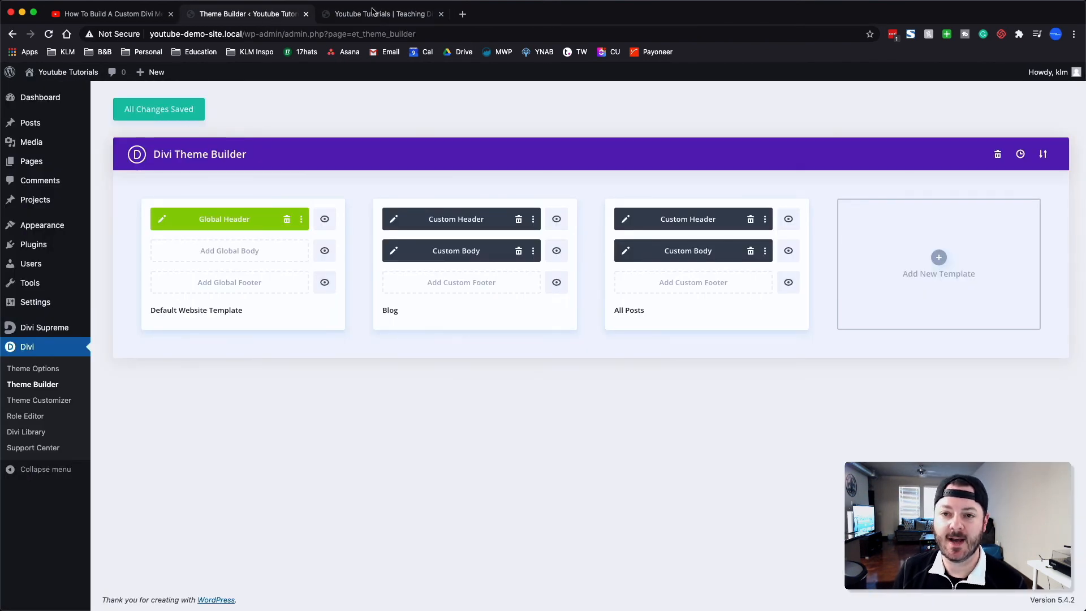
{"action": "left_click", "coordinate": [362, 15]}
{"action": "left_click", "coordinate": [50, 35]}
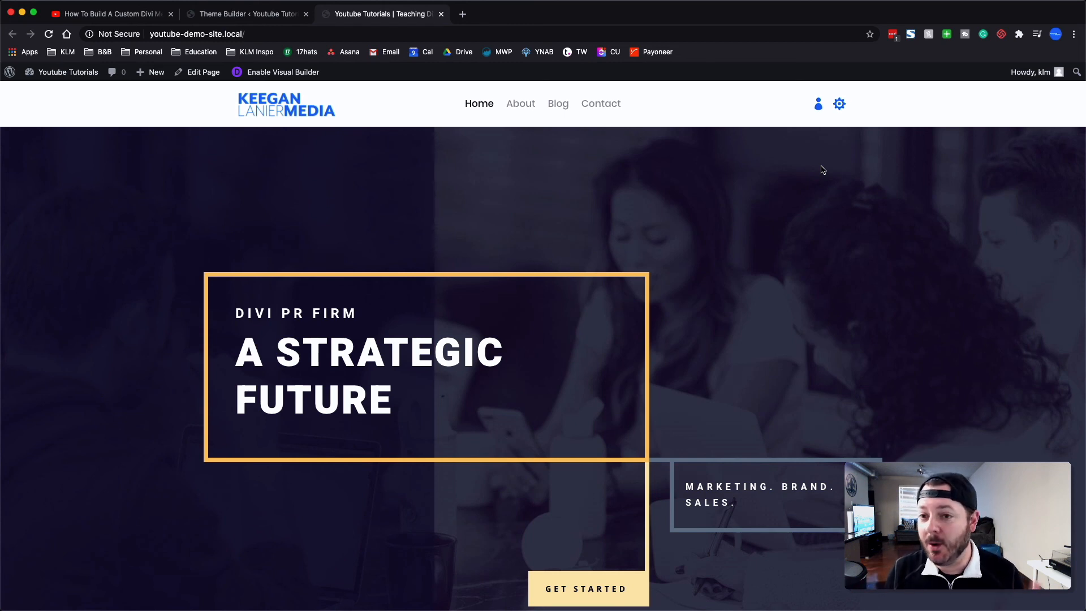
Step: Look through the comments under the YouTube custom Divi menu tutorial and return to the site's home page
{"action": "left_click", "coordinate": [100, 14]}
{"action": "scroll", "coordinate": [262, 363], "scroll_direction": "down", "scroll_amount": 10}
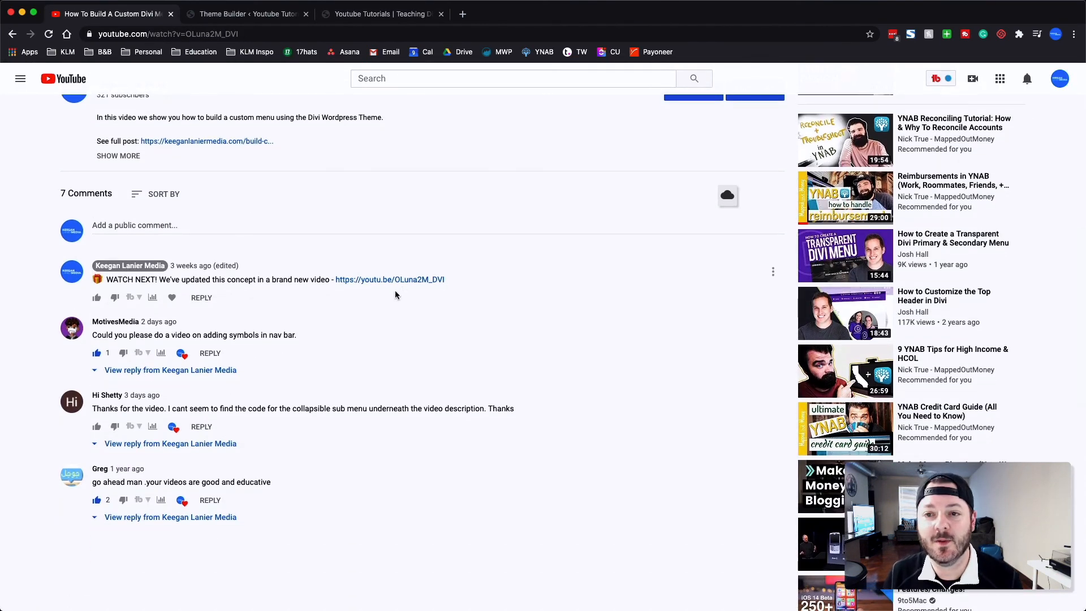
{"action": "scroll", "coordinate": [400, 286], "scroll_direction": "up", "scroll_amount": 10}
{"action": "left_click", "coordinate": [371, 14]}
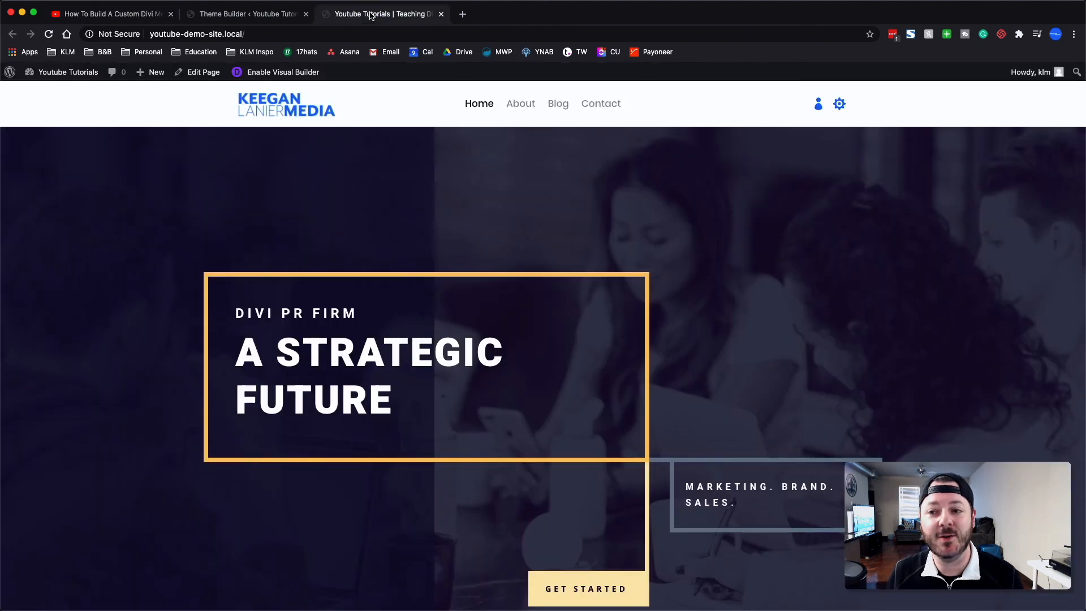